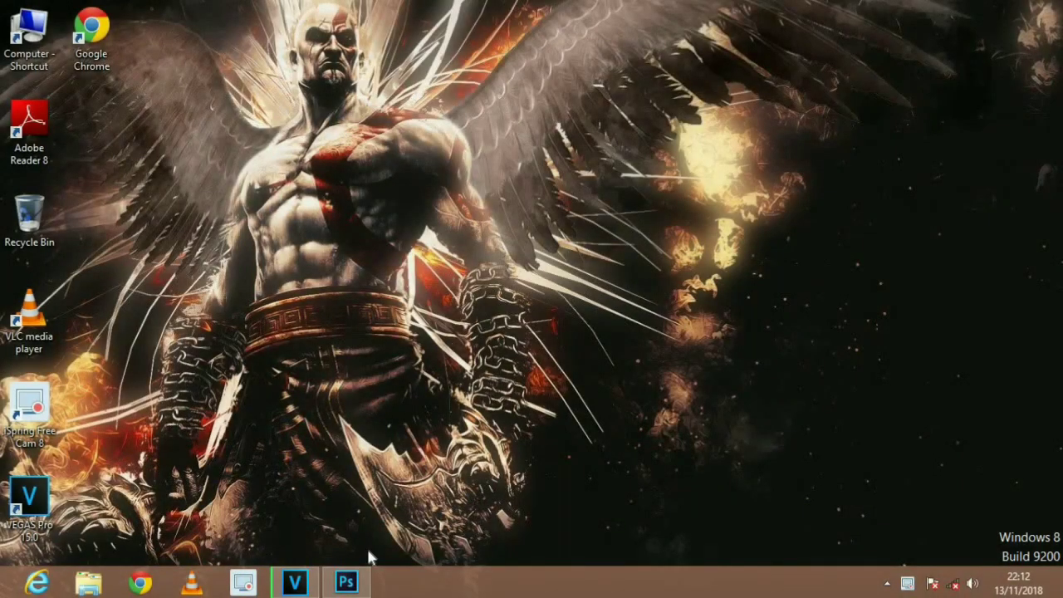
Bring up the park photo in Photoshop and set the Quick Selection brush to 39 px
left_click(348, 582)
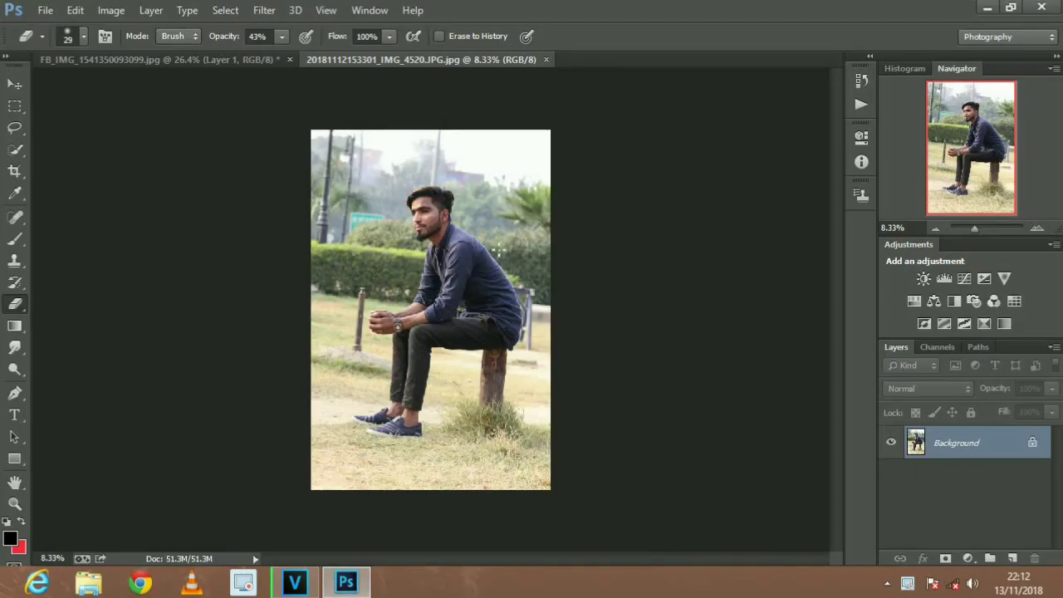
scroll(420, 208, "down", 1)
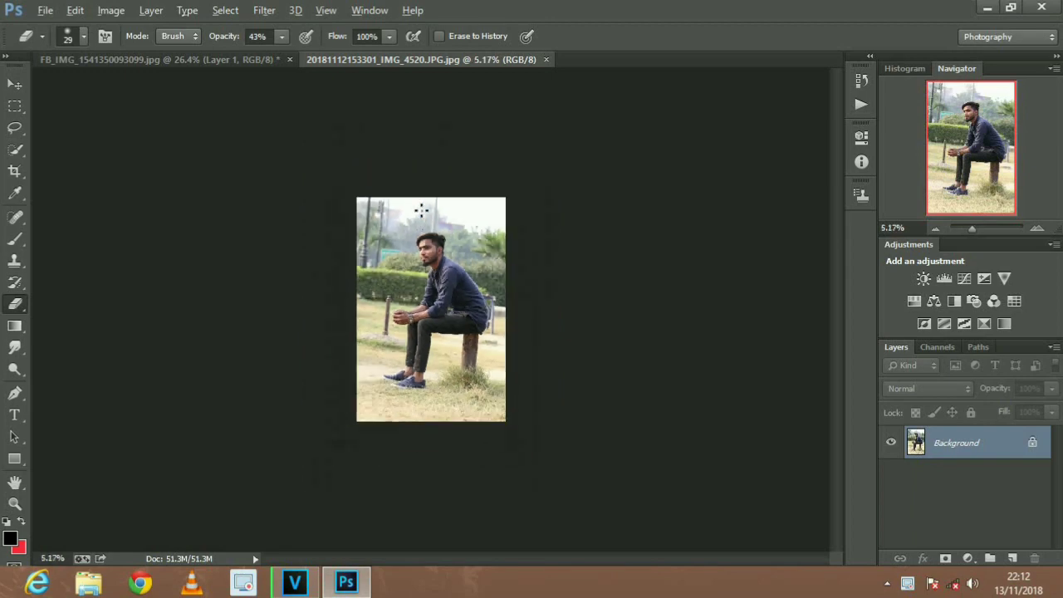
scroll(423, 210, "up", 1)
scroll(422, 210, "up", 1)
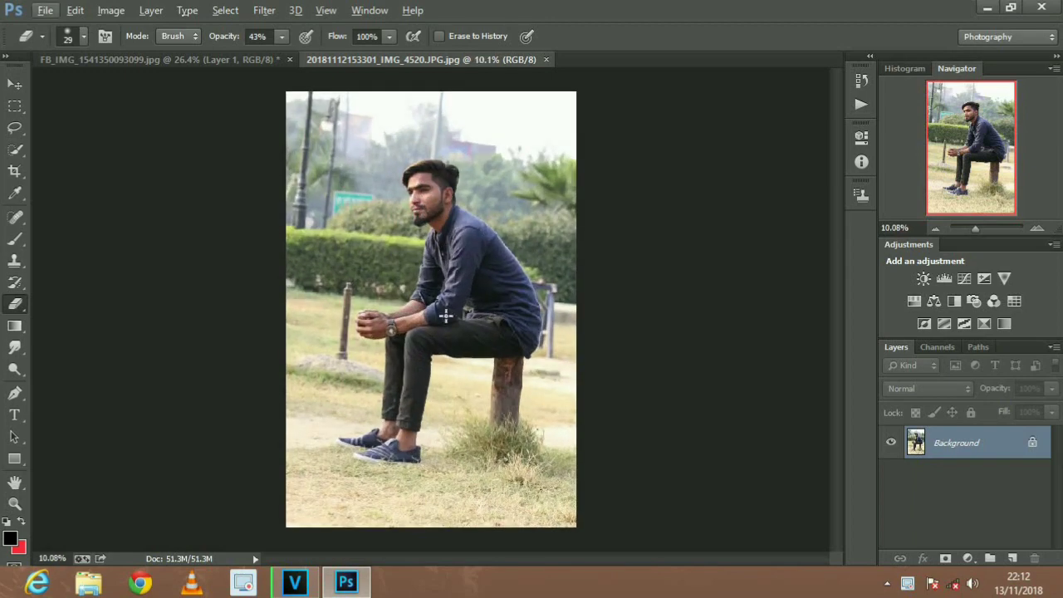
scroll(440, 274, "up", 1)
scroll(439, 272, "up", 1)
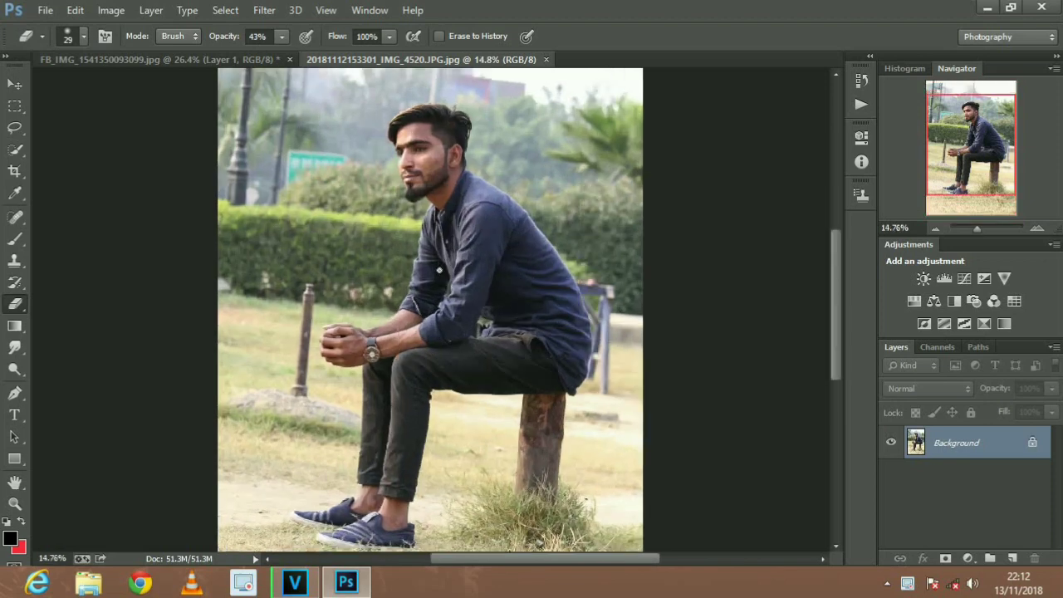
scroll(439, 270, "up", 1)
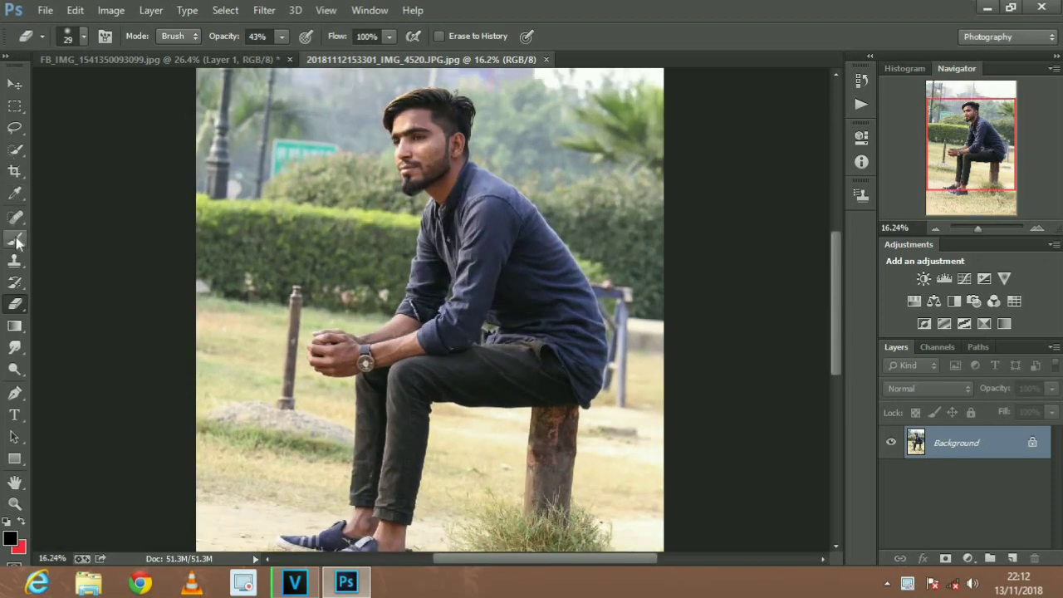
left_click(15, 150)
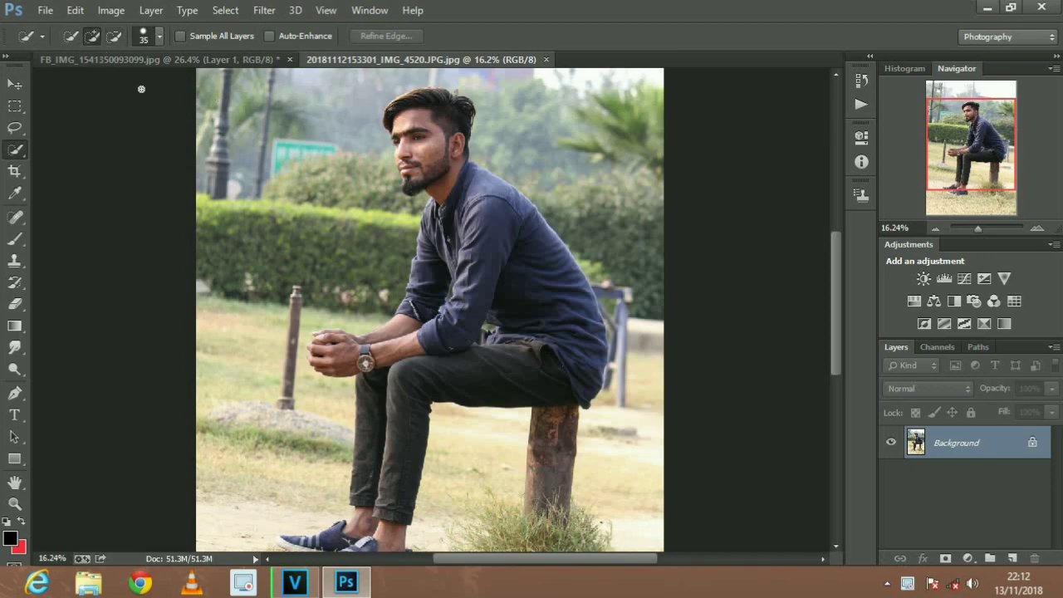
left_click(160, 36)
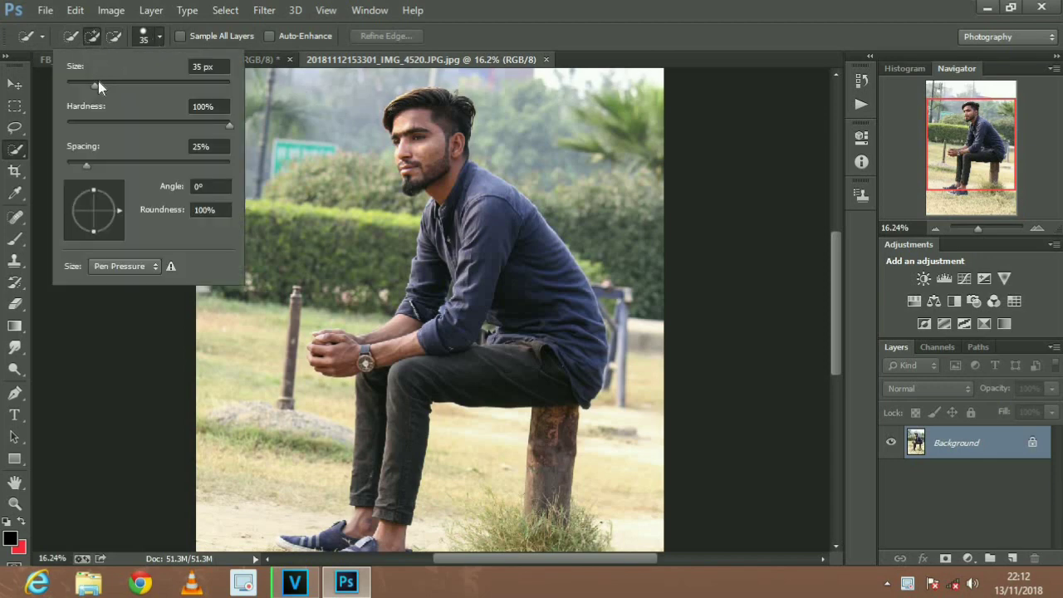
left_click_drag(97, 80, 98, 84)
left_click(158, 42)
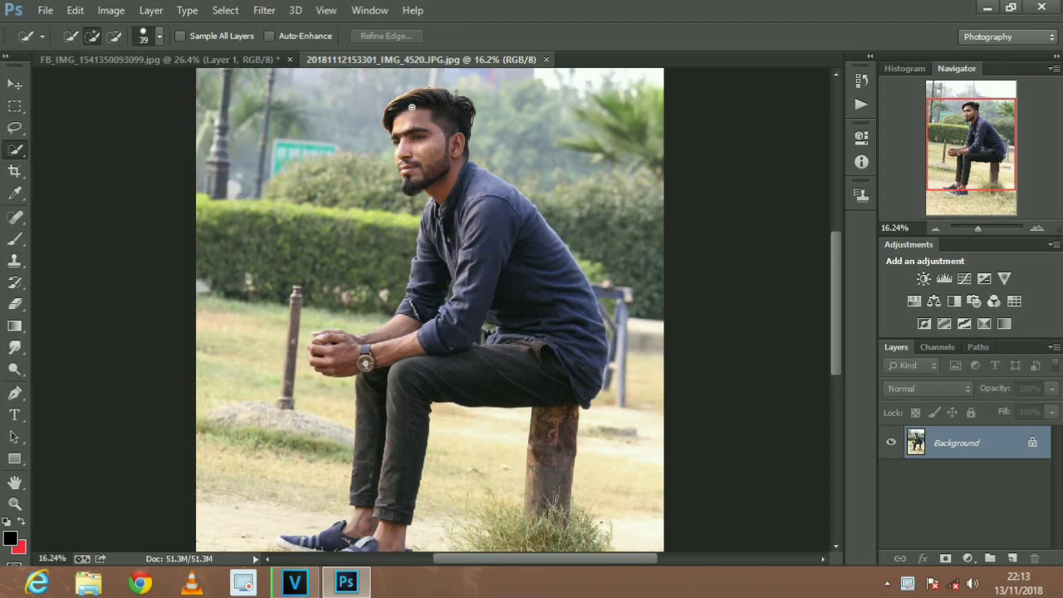
Paint the selection over the man's hair, face, shirt, hands and jeans
left_click_drag(416, 101, 452, 191)
left_click(425, 376)
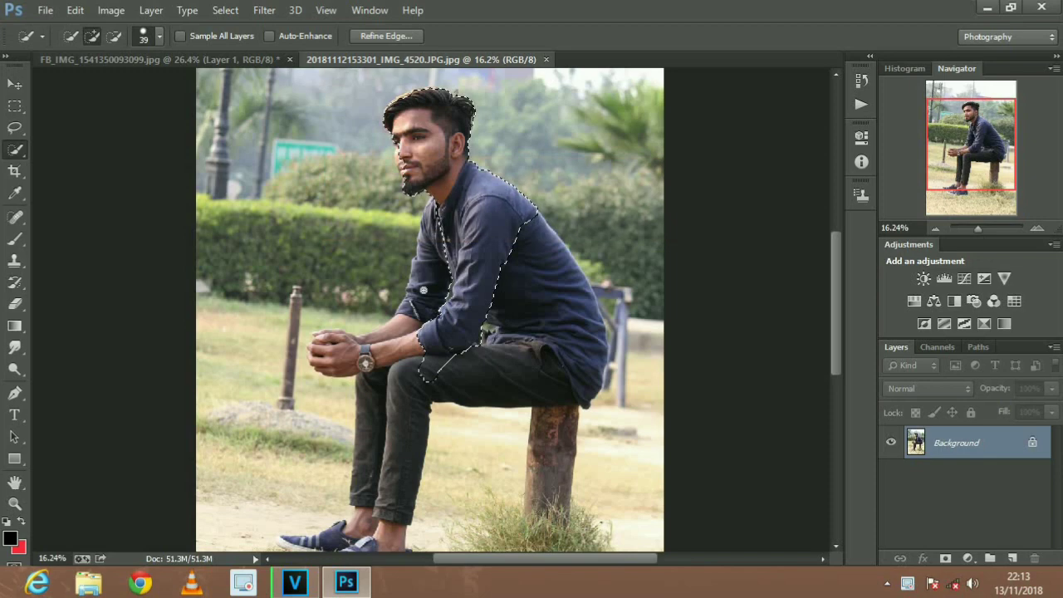
left_click(423, 290)
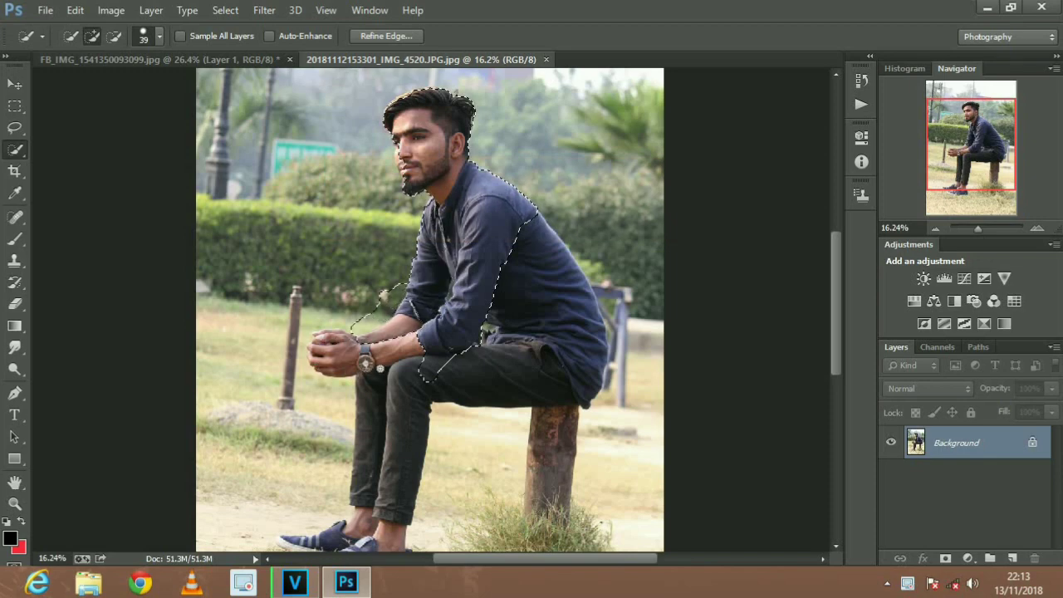
left_click(378, 368)
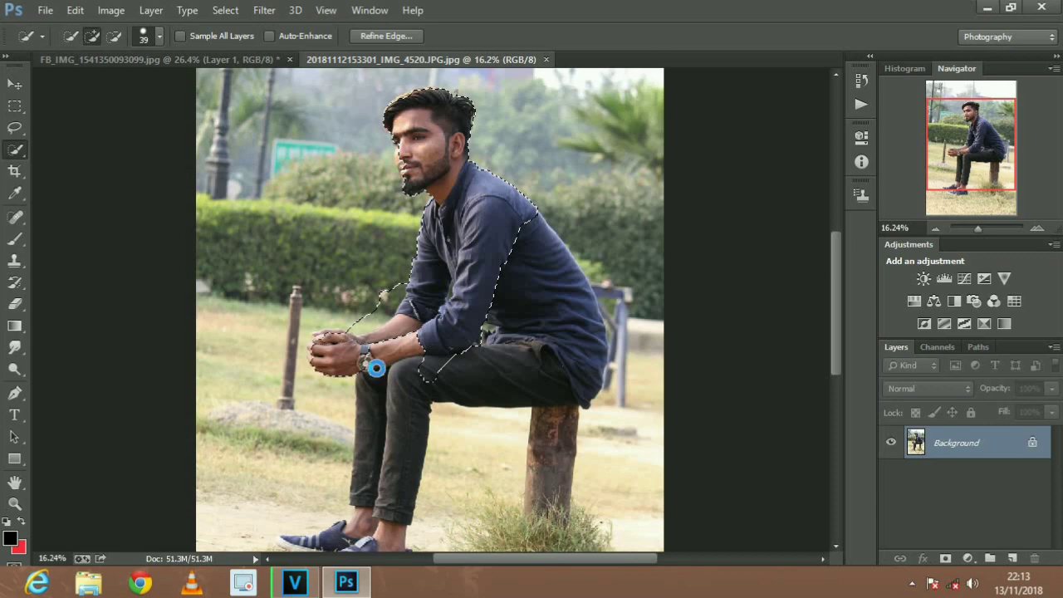
left_click(432, 368)
left_click(364, 336)
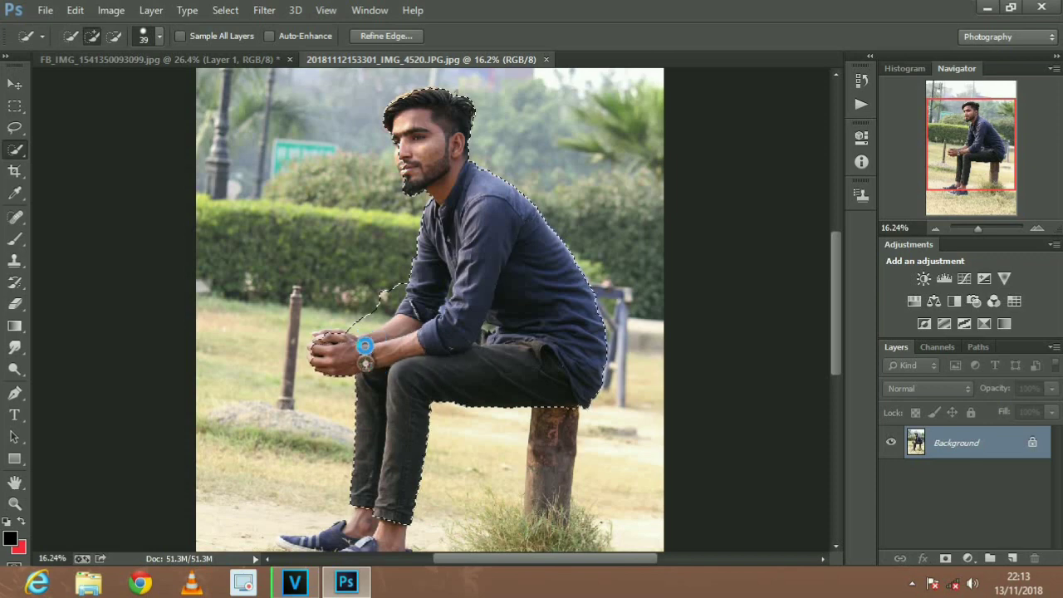
Zoom in and add the tops and backs of the clasped hands to the selection
scroll(354, 344, "down", 2)
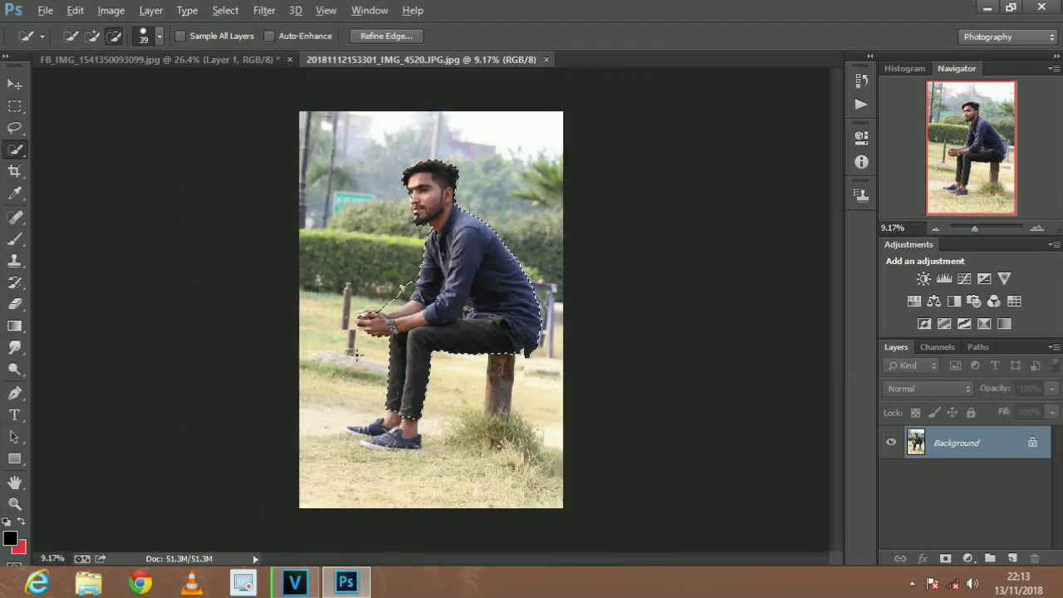
scroll(356, 349, "up", 3)
scroll(357, 354, "up", 3)
scroll(357, 354, "up", 1)
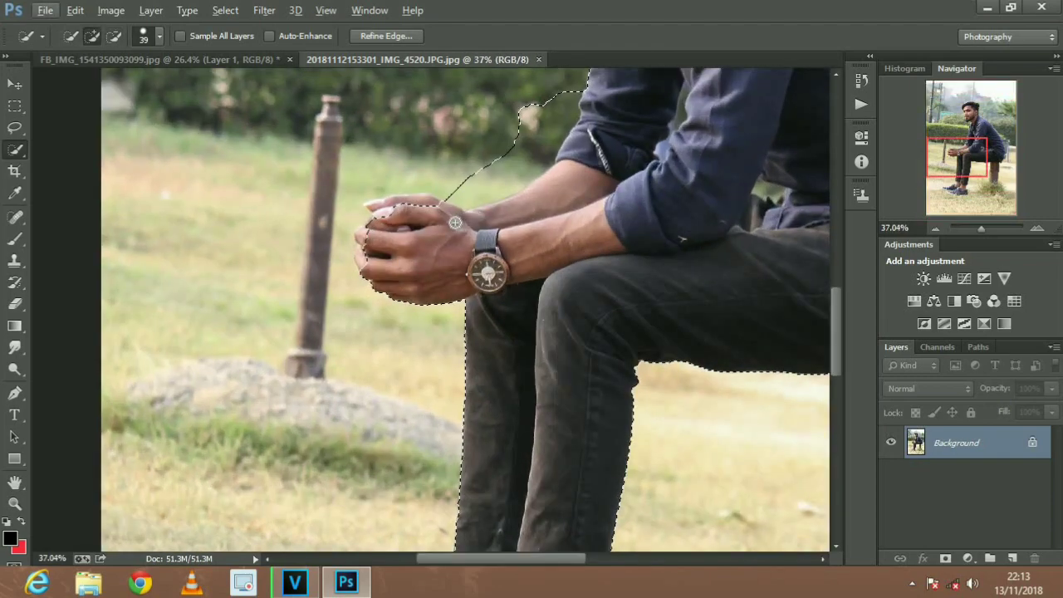
left_click_drag(456, 223, 385, 211)
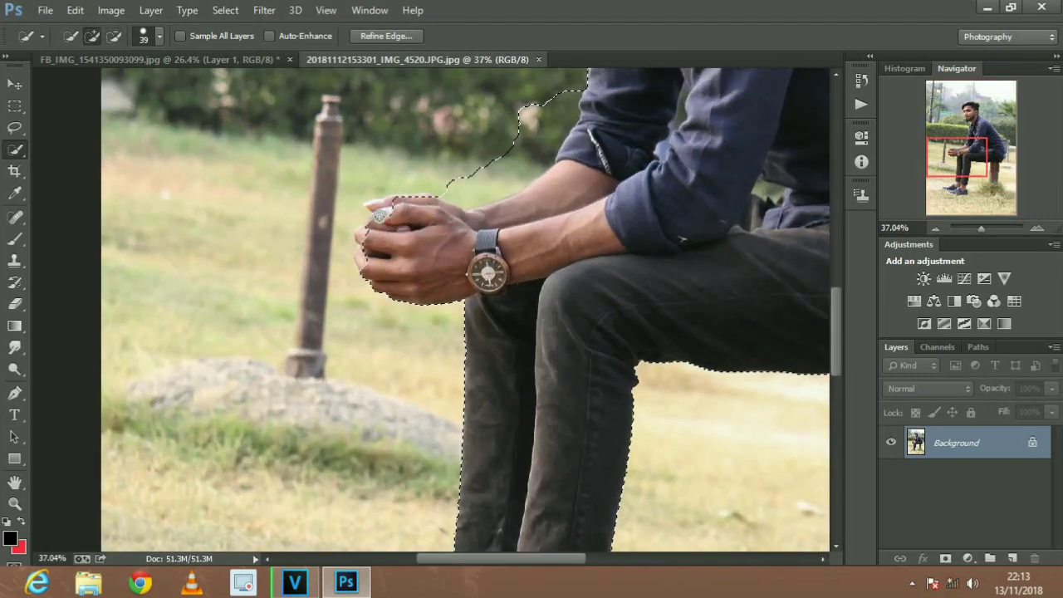
mouse_move(380, 217)
left_mouse_down()
mouse_move(393, 222)
mouse_move(382, 233)
left_mouse_up()
left_click(372, 242)
left_click(377, 270)
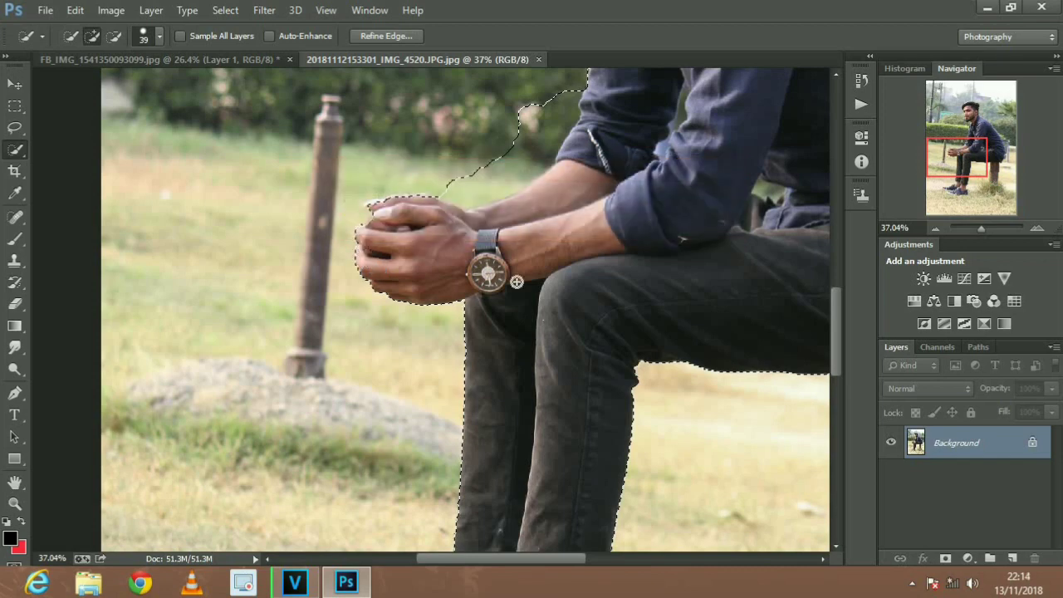
mouse_move(482, 244)
left_mouse_down()
mouse_move(442, 210)
mouse_move(406, 199)
left_mouse_up()
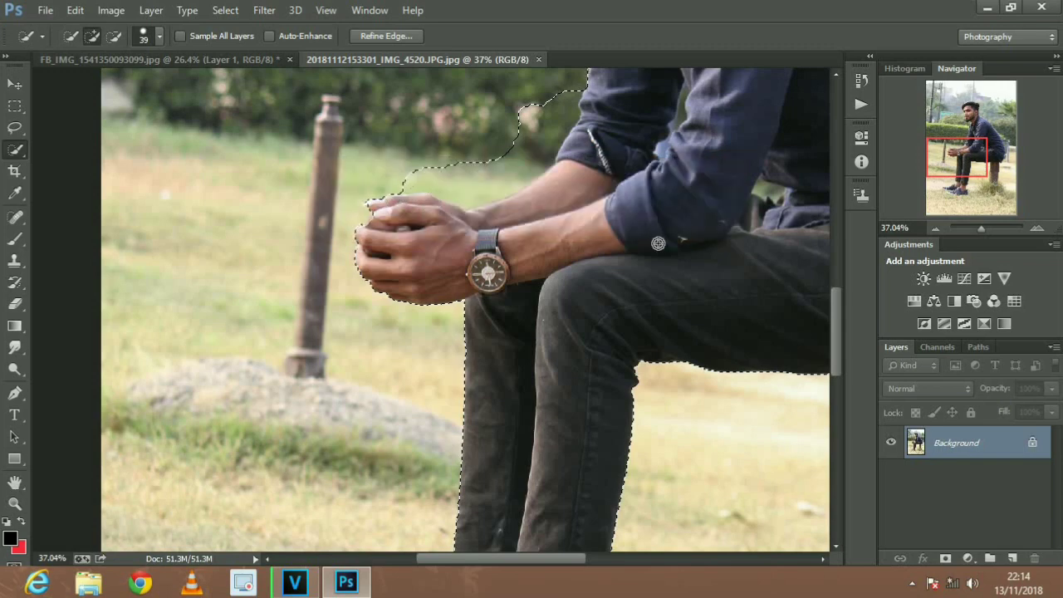
mouse_move(451, 230)
left_mouse_down()
mouse_move(821, 336)
mouse_move(463, 209)
left_mouse_up()
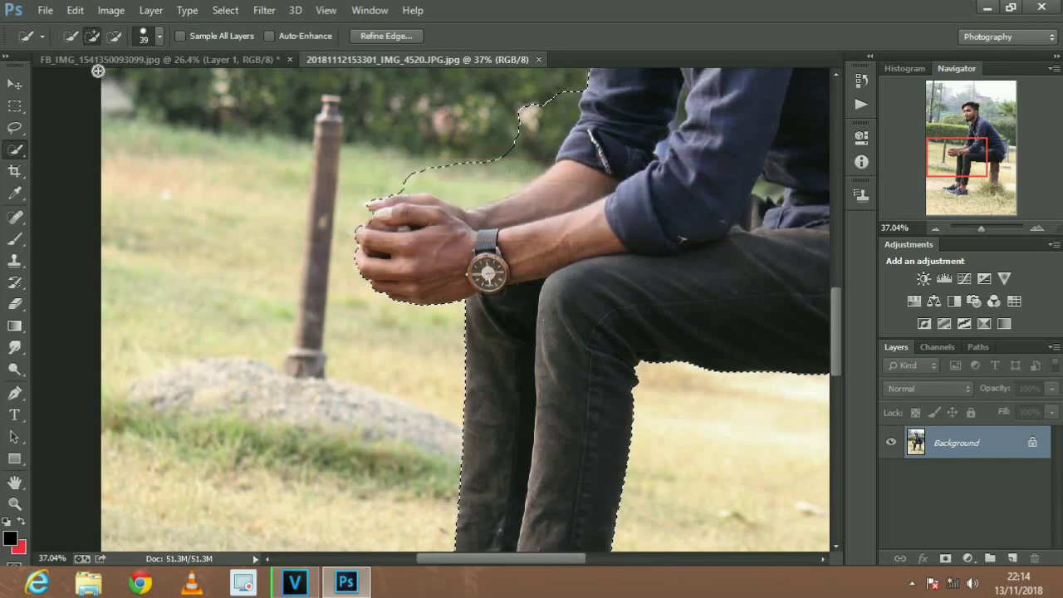
Subtract the grass between hand and upper arm, then return to Add to selection mode
key("alt")
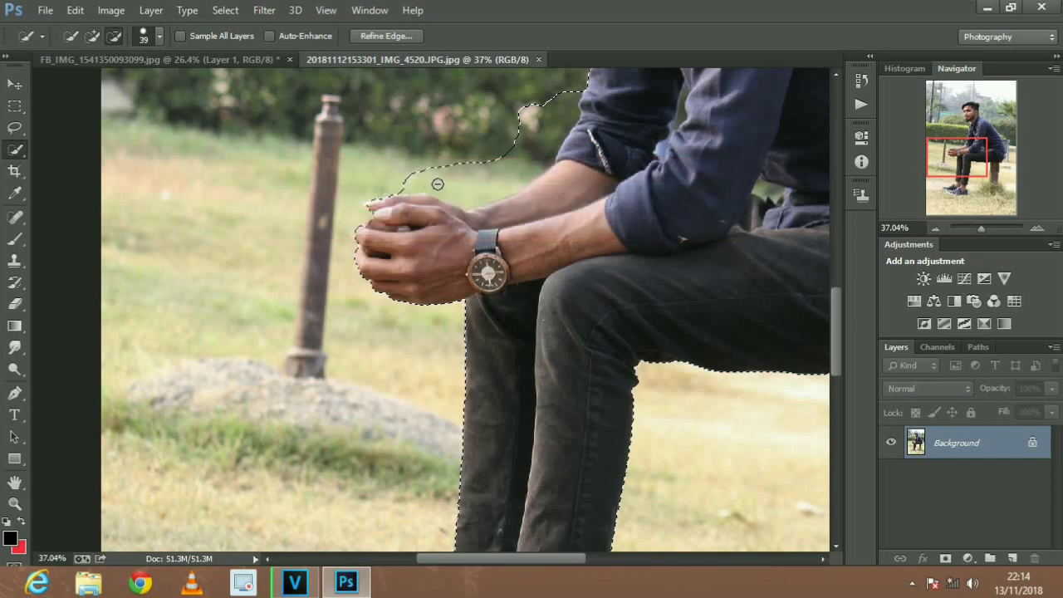
left_click_drag(514, 187, 578, 121)
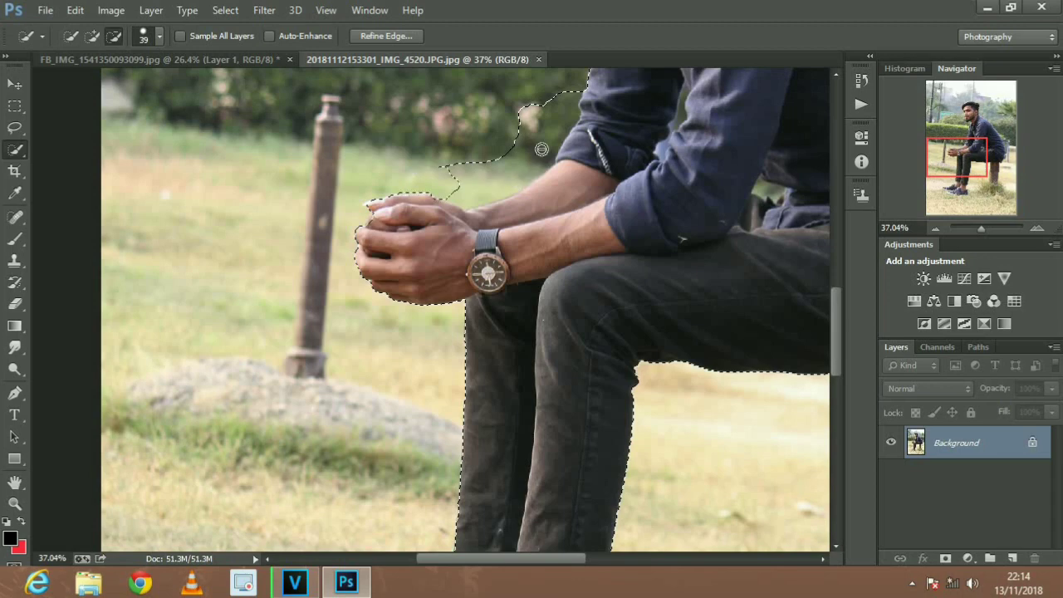
left_click(579, 121)
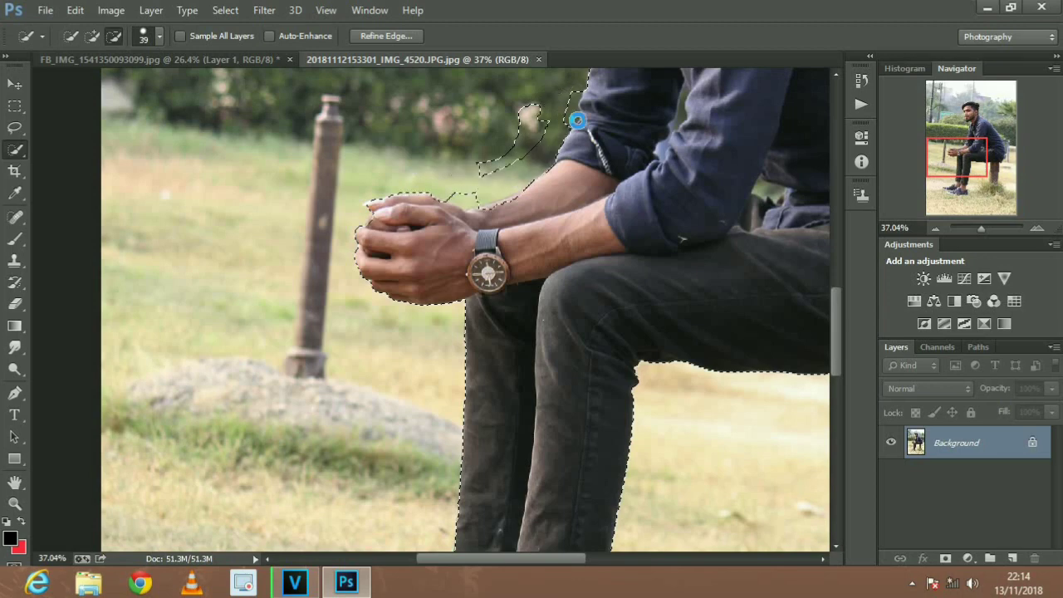
left_click_drag(578, 121, 515, 134)
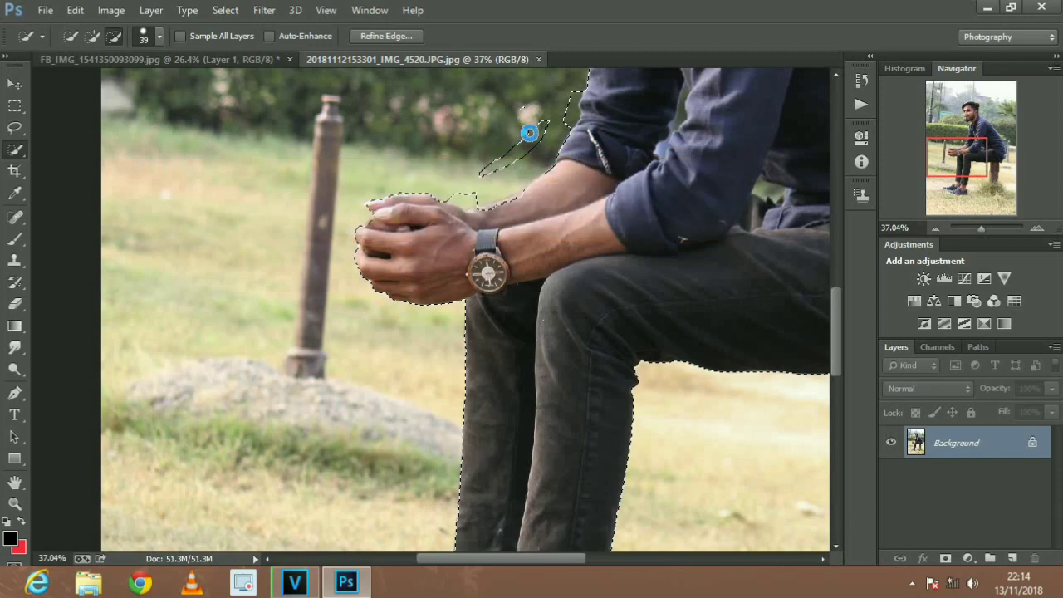
left_click(540, 133)
left_click_drag(543, 128, 494, 170)
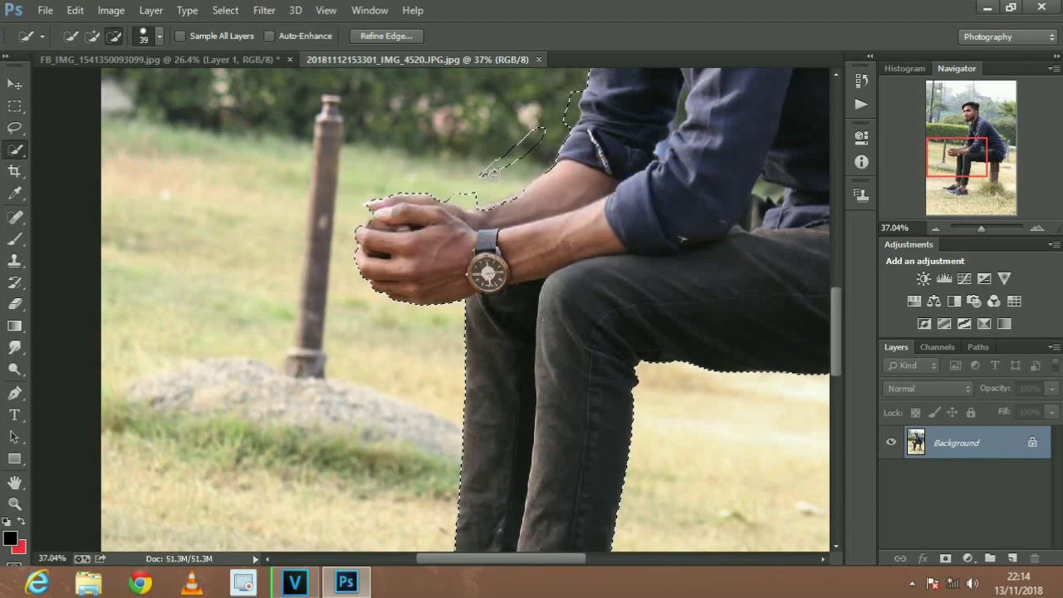
left_click(539, 155)
left_click(490, 192, "alt")
left_click(559, 106, "alt")
left_click(499, 171, "alt")
scroll(501, 178, "up", 3)
left_click_drag(572, 194, 560, 232)
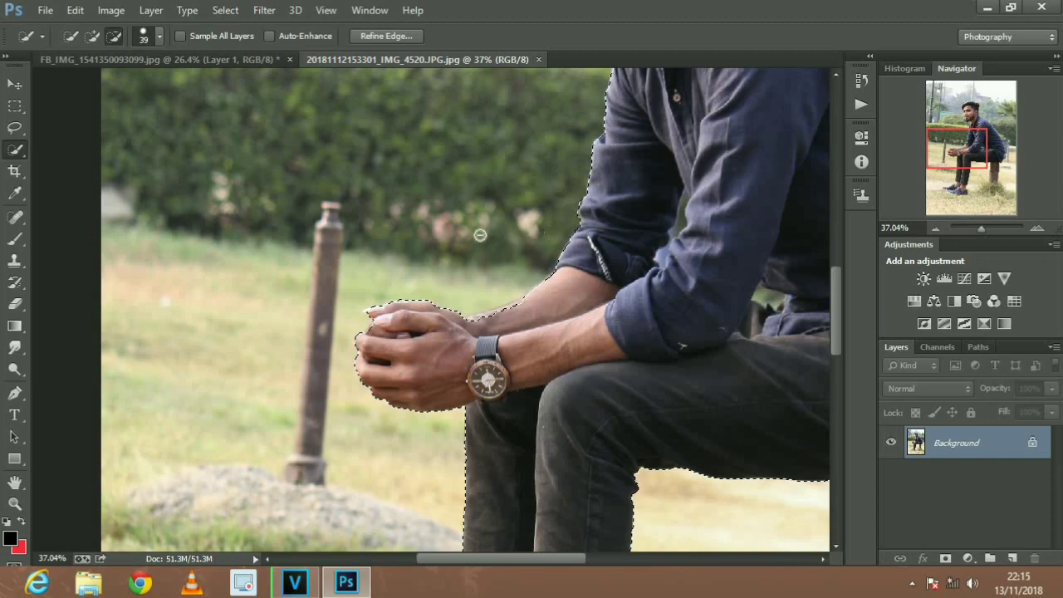
left_click(90, 39)
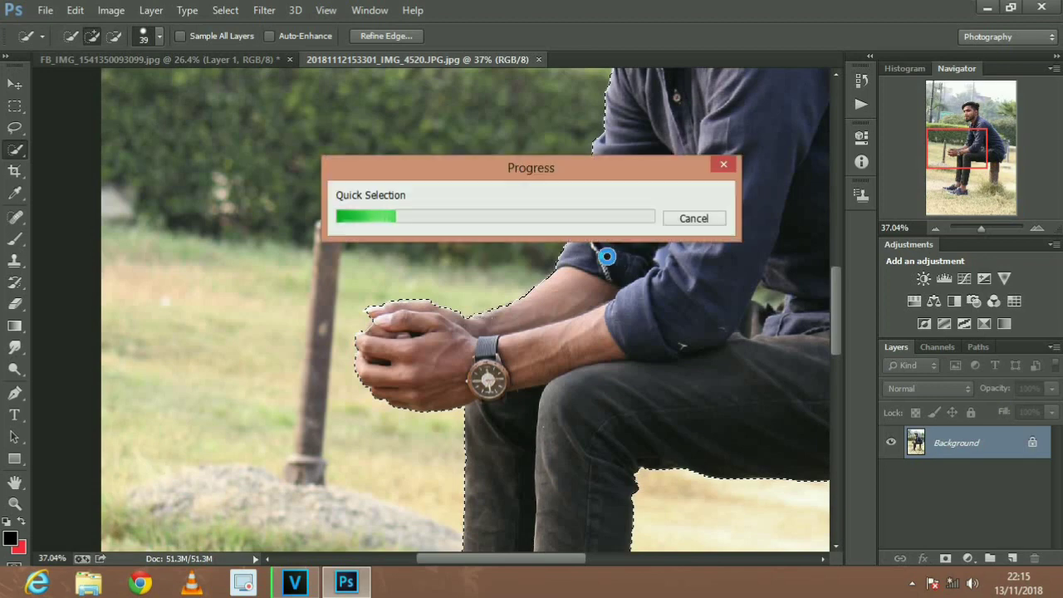
Add the neck, shirt collar, face edge, forehead and hair to the selection
scroll(607, 257, "up", 2)
scroll(615, 259, "up", 1)
scroll(632, 264, "up", 3)
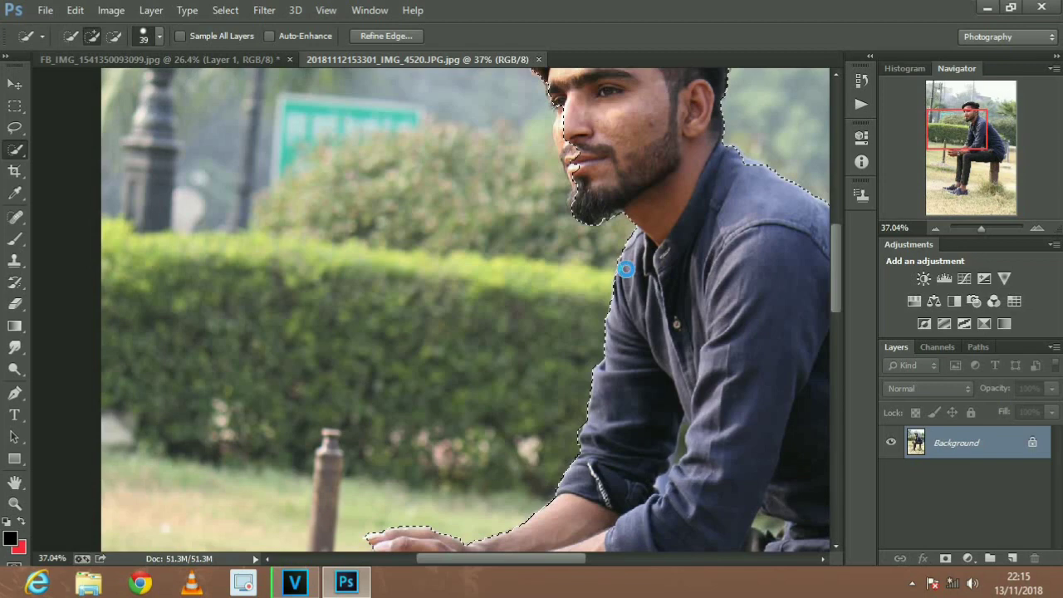
left_click(625, 268)
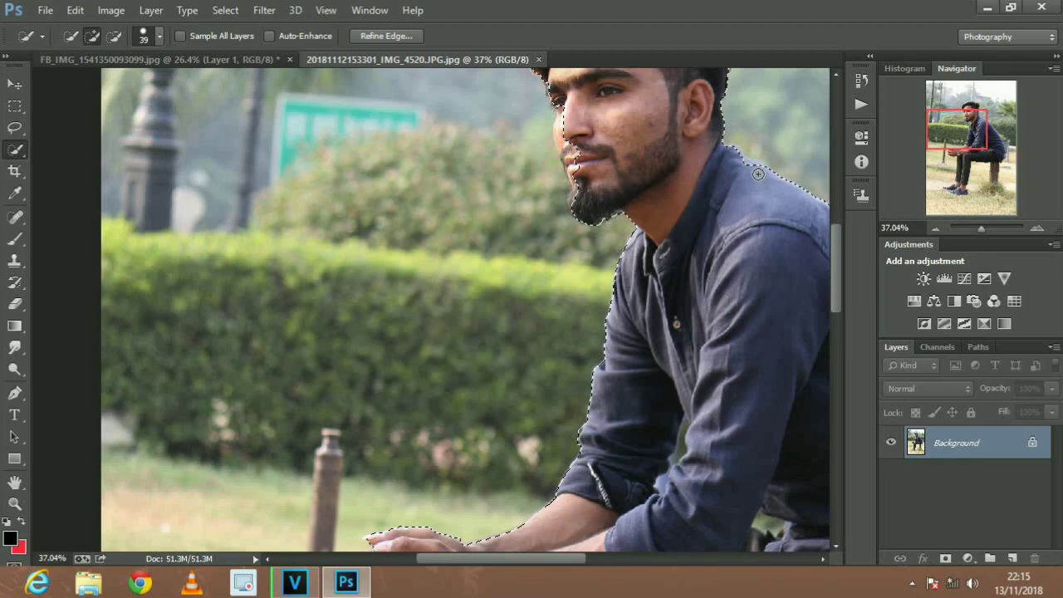
left_click(664, 240)
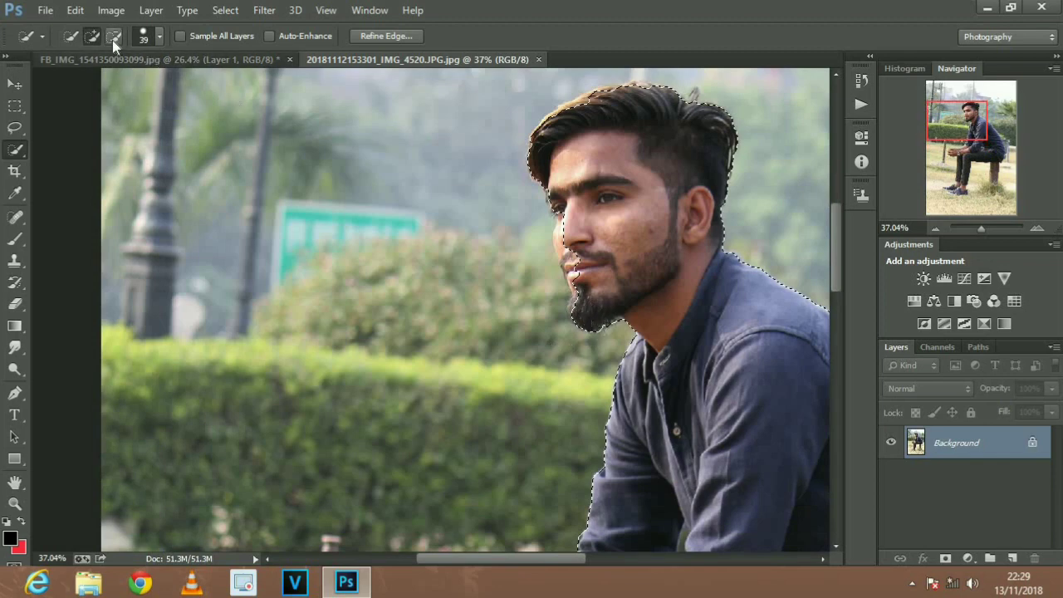
left_click_drag(578, 304, 565, 218)
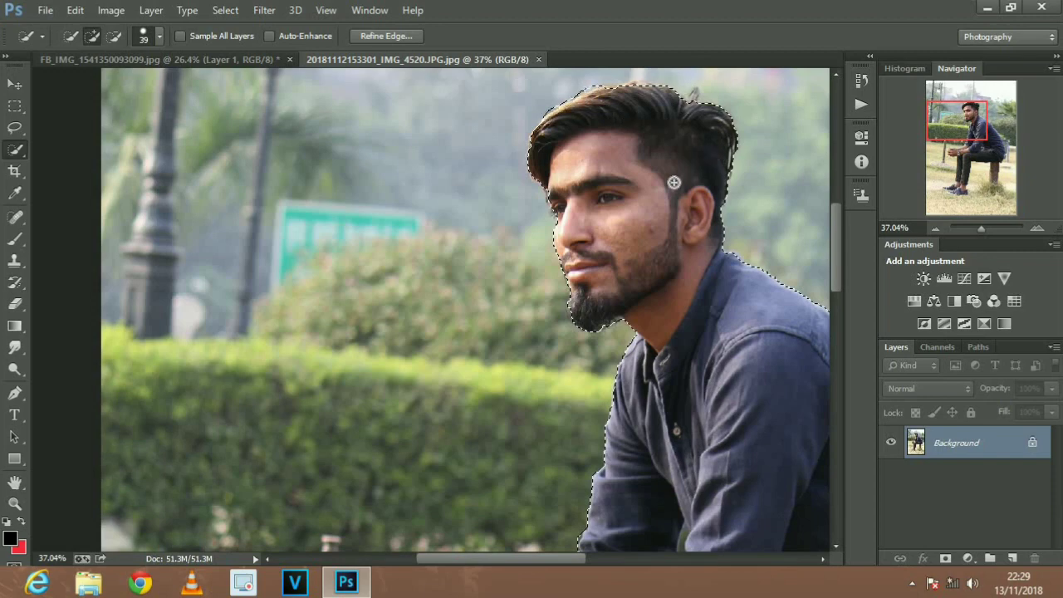
left_click(631, 172)
scroll(632, 172, "up", 5)
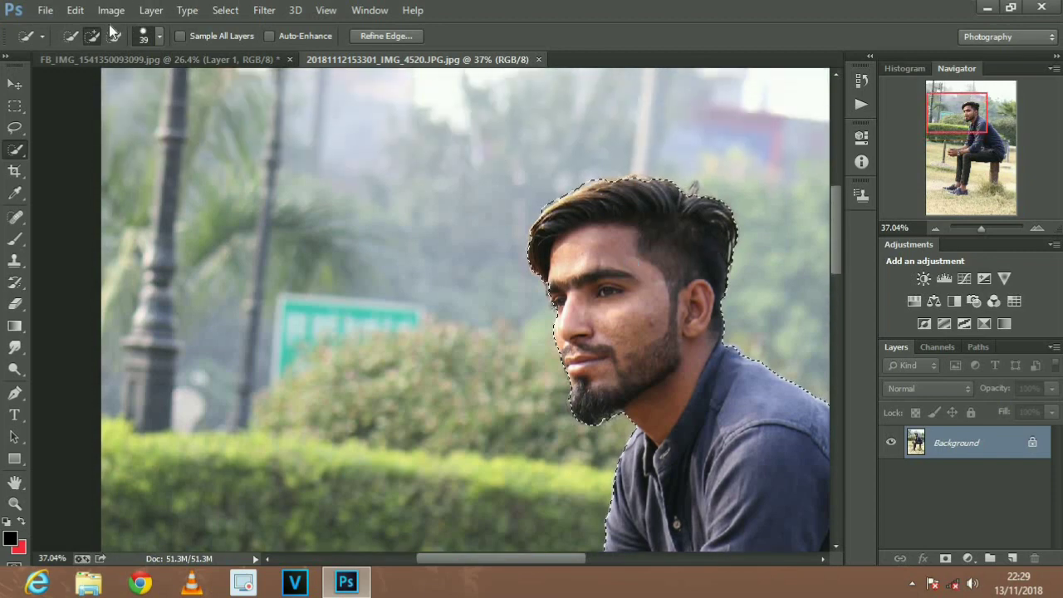
key("alt")
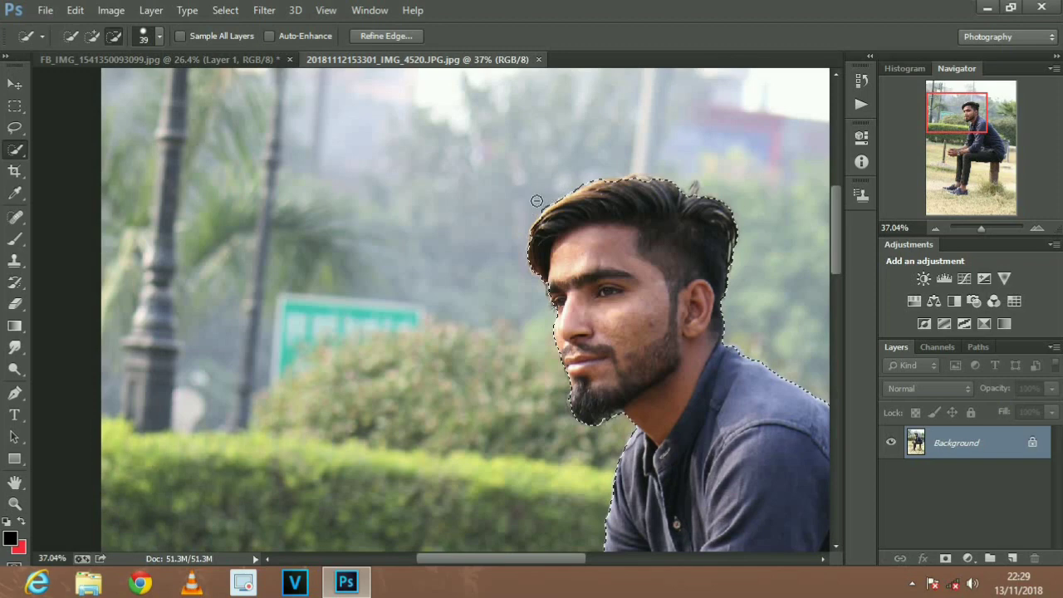
left_click(93, 36)
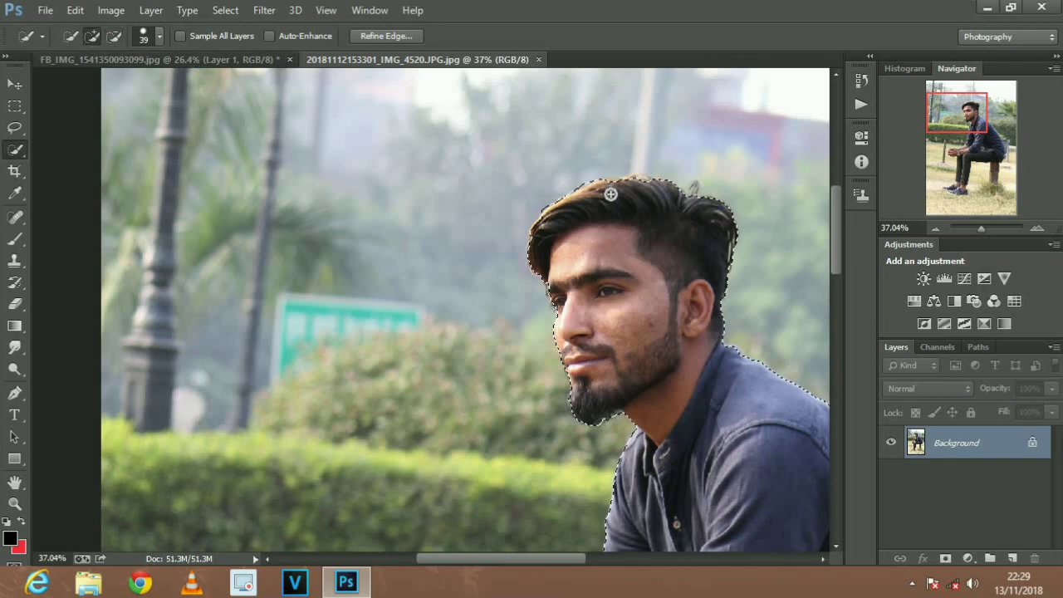
left_click_drag(641, 216, 633, 213)
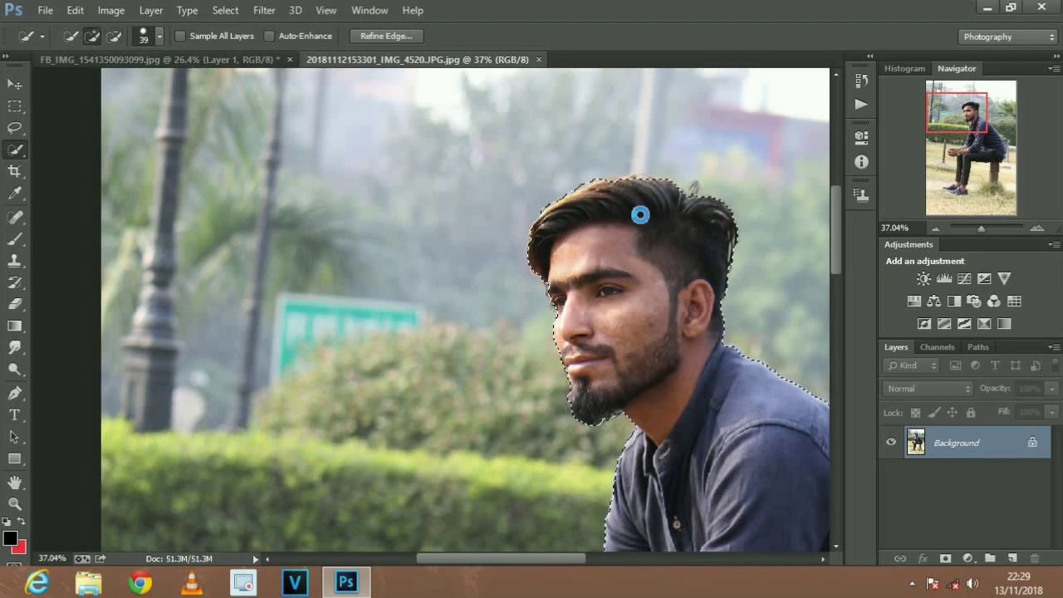
Extend the selection along the jeans and scroll the canvas to check its edges down to the shoes
scroll(634, 211, "down", 1)
scroll(648, 210, "down", 1)
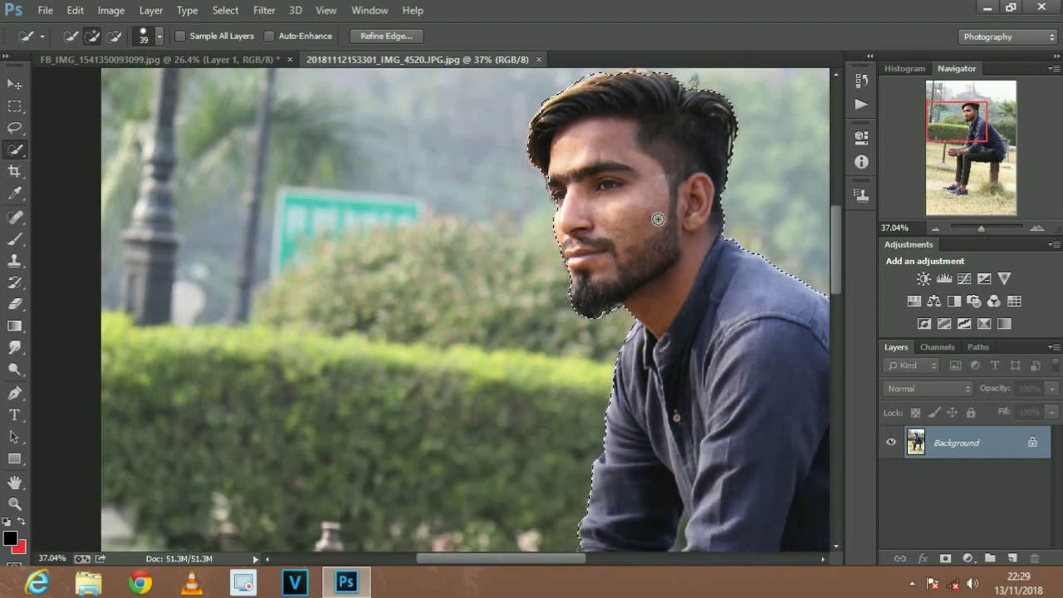
scroll(644, 274, "down", 1)
left_click_drag(569, 561, 610, 573)
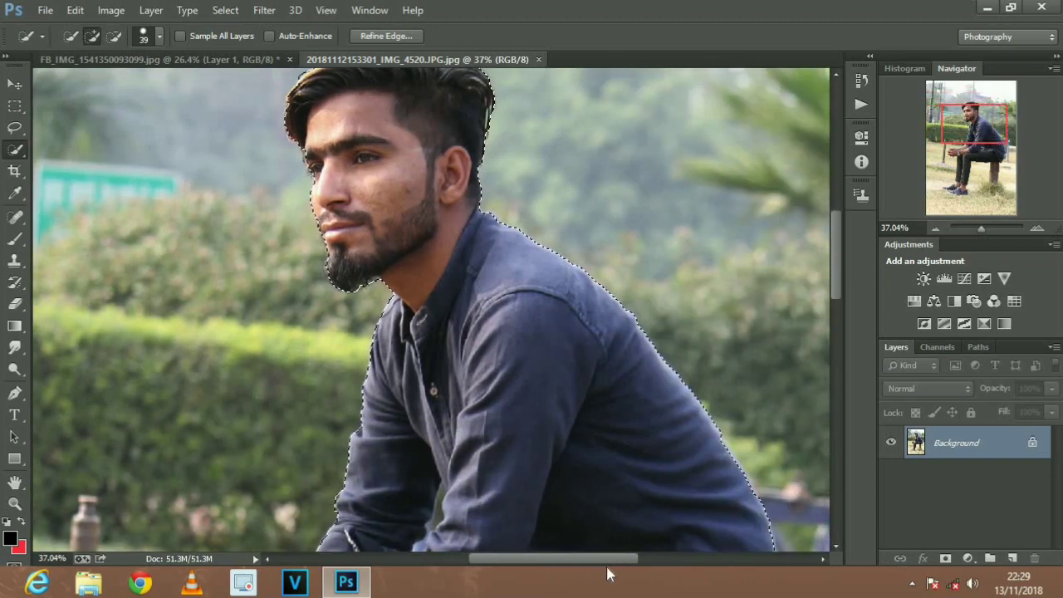
scroll(743, 347, "down", 1)
scroll(743, 347, "down", 2)
scroll(744, 348, "down", 1)
scroll(744, 348, "down", 2)
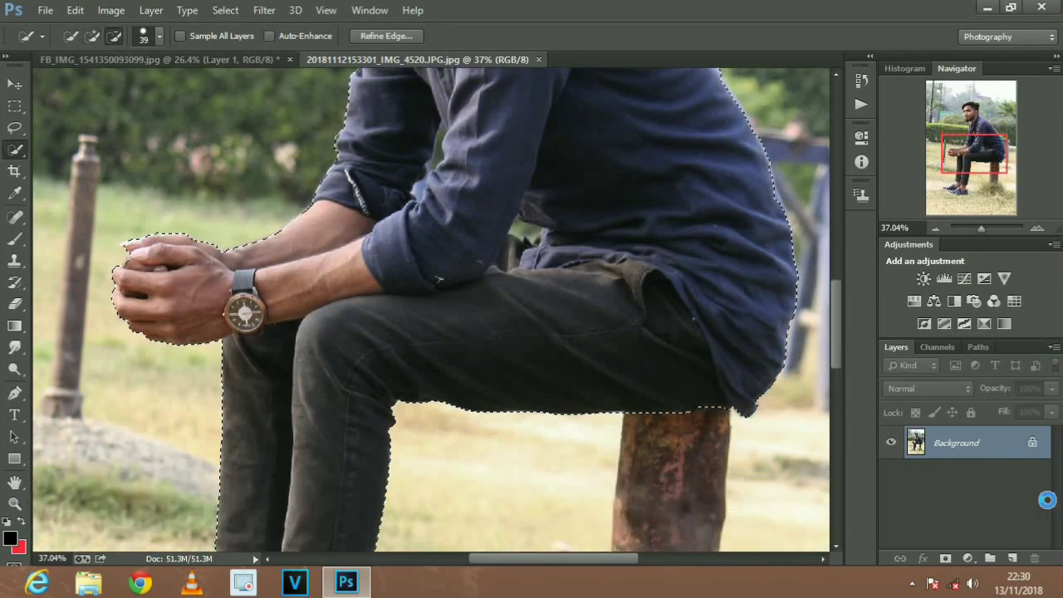
scroll(359, 384, "down", 4)
scroll(374, 408, "down", 1)
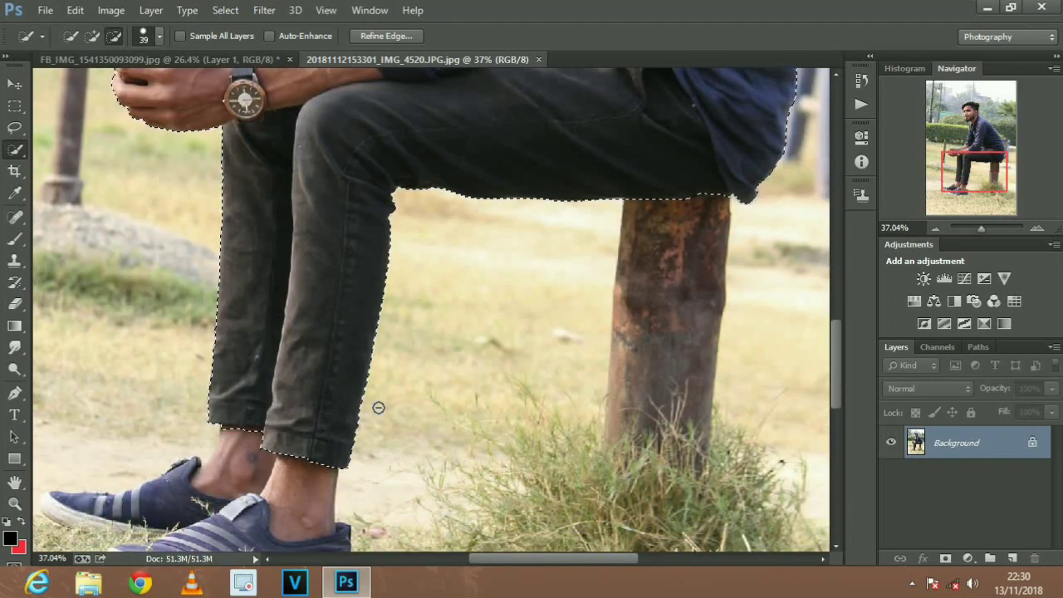
scroll(373, 404, "up", 2)
scroll(373, 403, "up", 2)
scroll(382, 395, "up", 3)
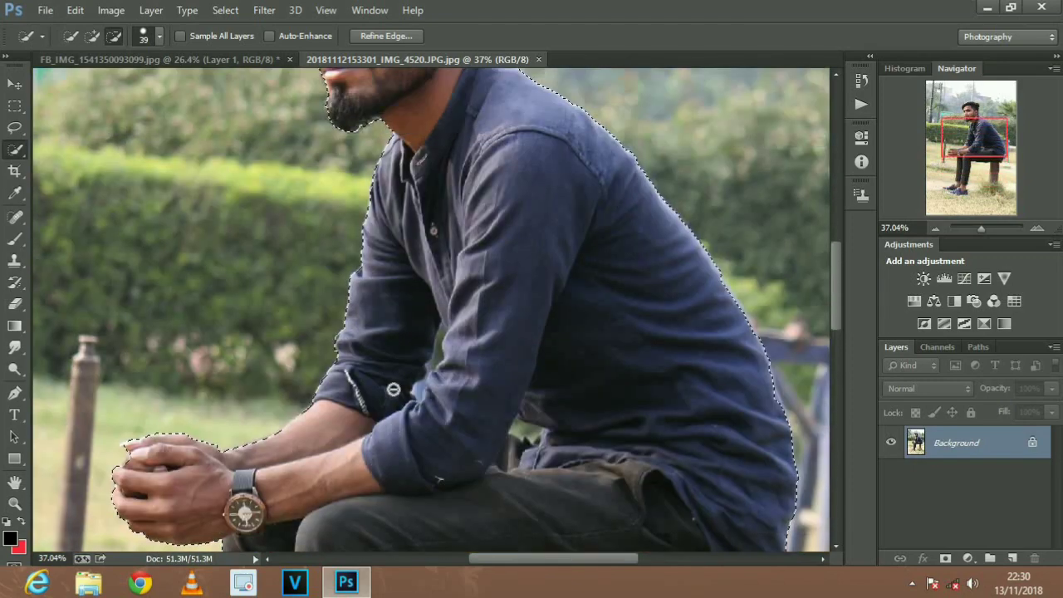
scroll(395, 384, "up", 3)
scroll(332, 332, "up", 2)
Refine the man's selection edges with a 0.5 px Radius
right_click(403, 244)
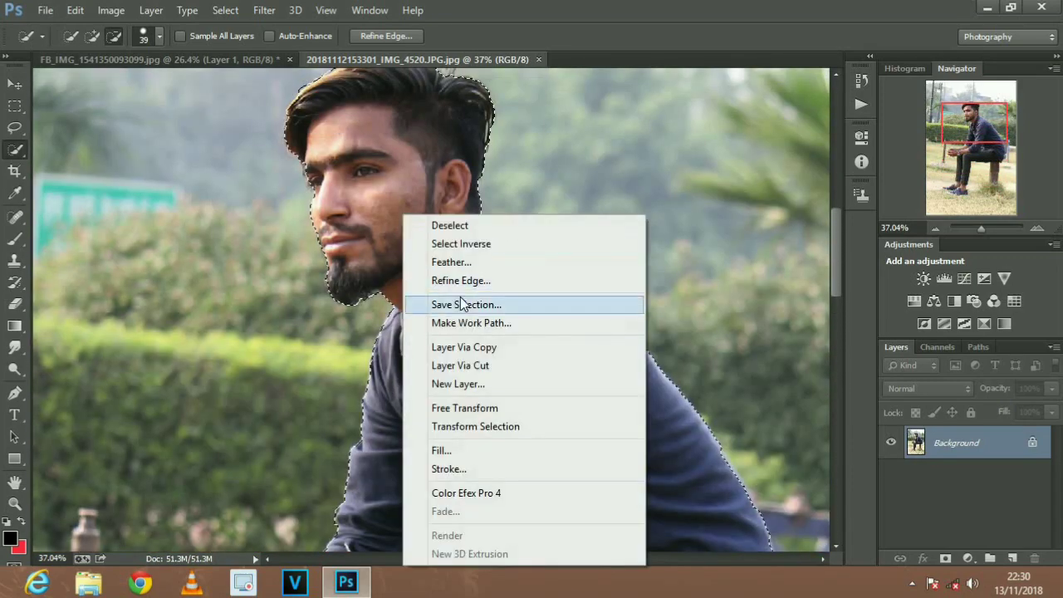
left_click(453, 280)
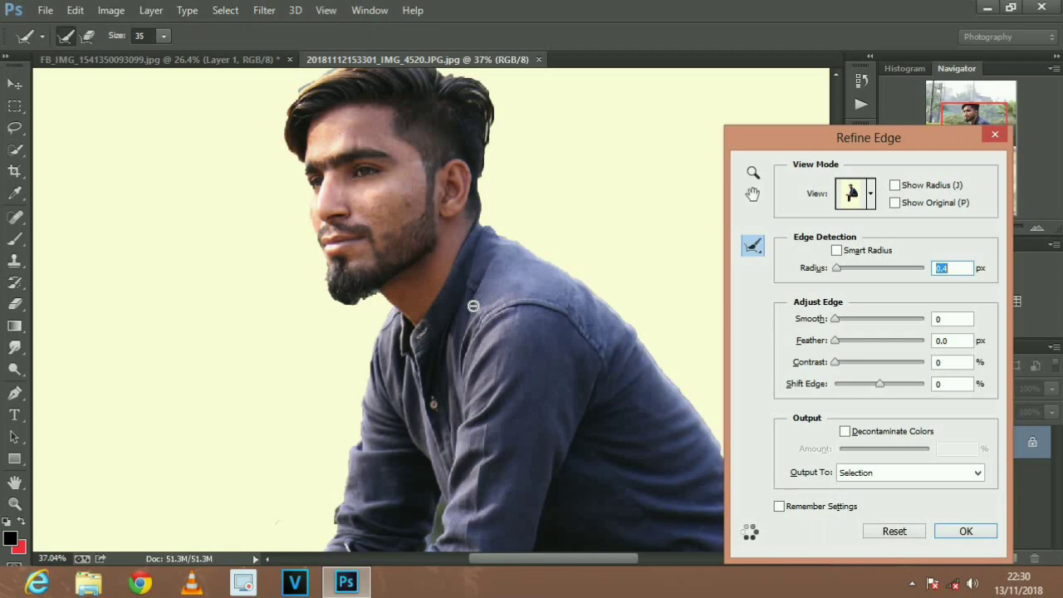
key("Up")
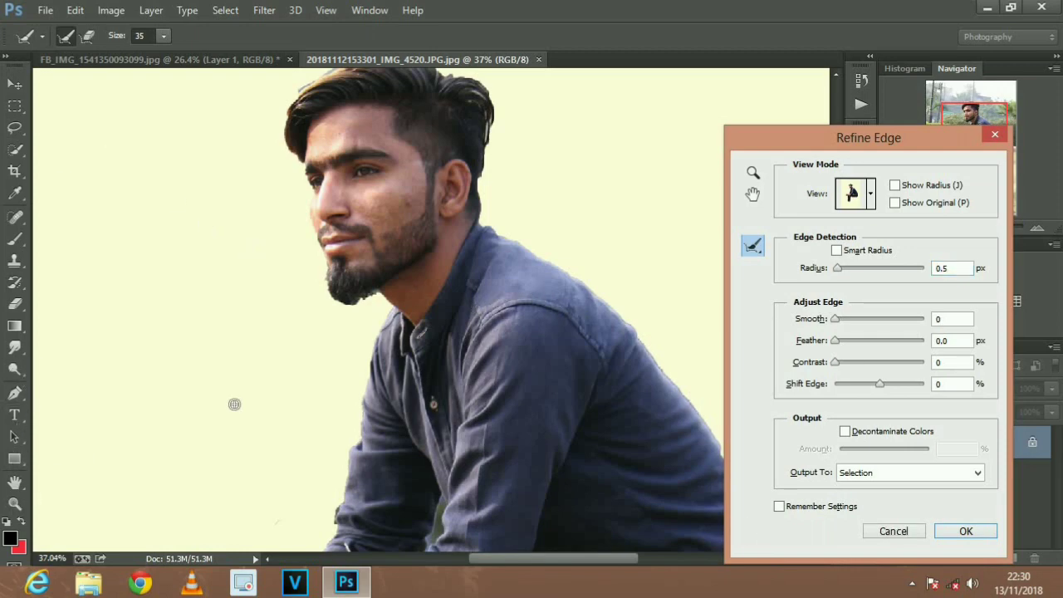
left_click(995, 134)
scroll(565, 225, "down", 3)
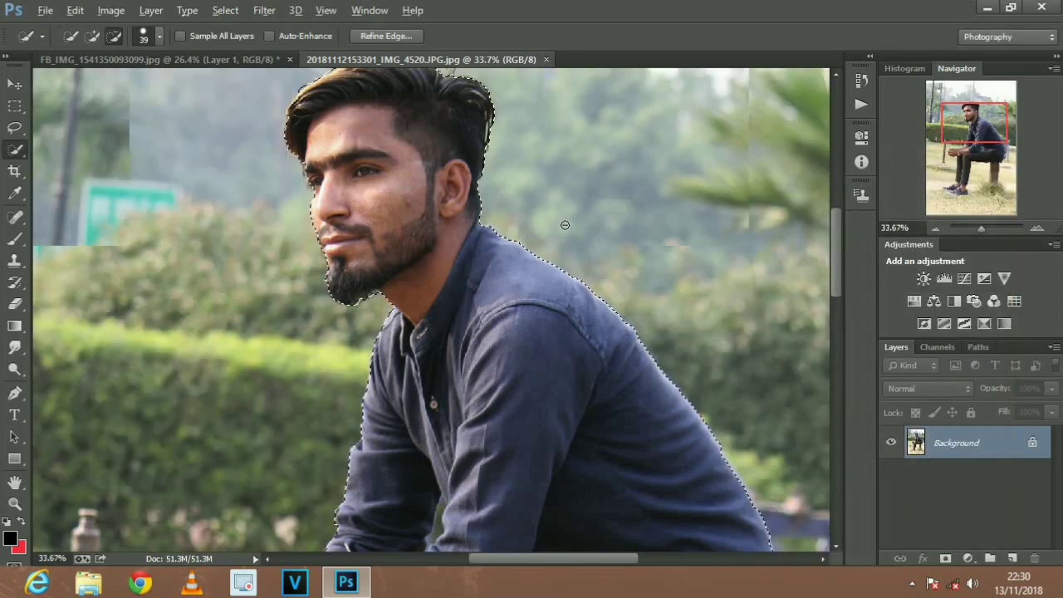
scroll(565, 224, "down", 1)
scroll(565, 225, "down", 1)
Erase edge refinements on the hair with a 111 brush, then cut the man to a new layer
right_click(546, 215)
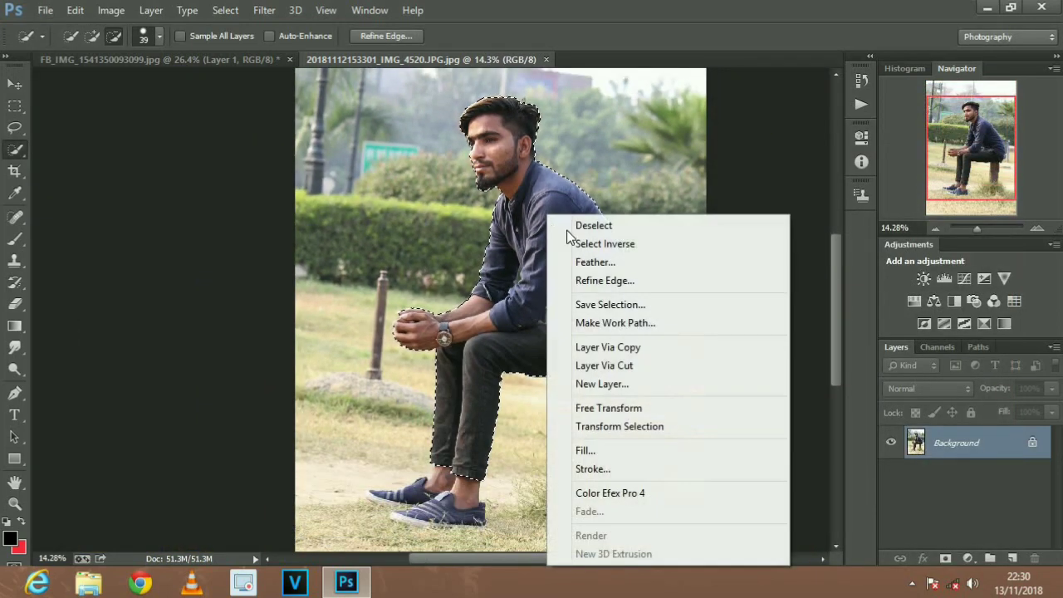
left_click(607, 280)
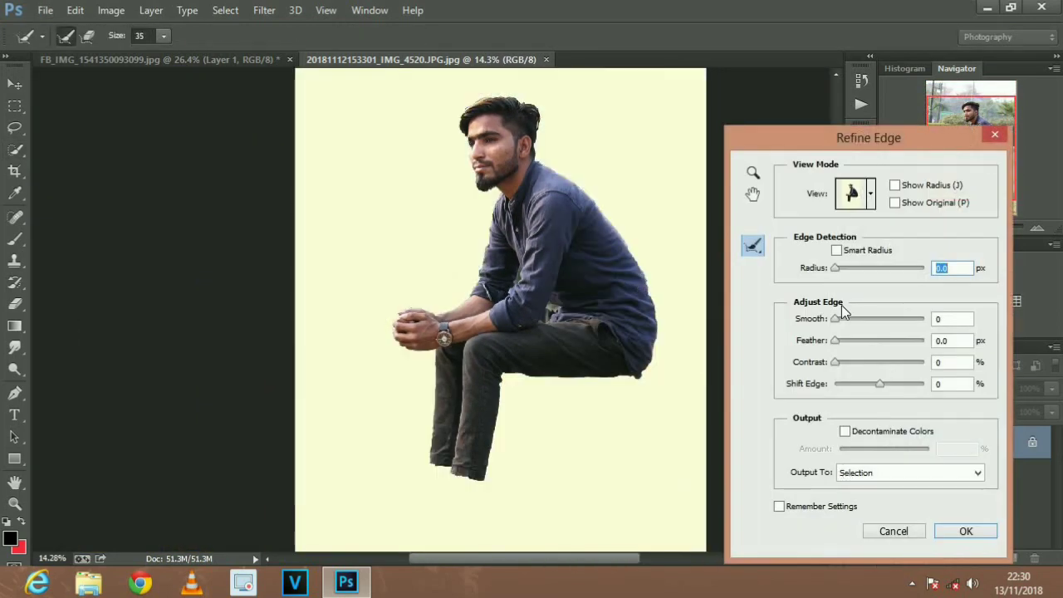
left_click(88, 36)
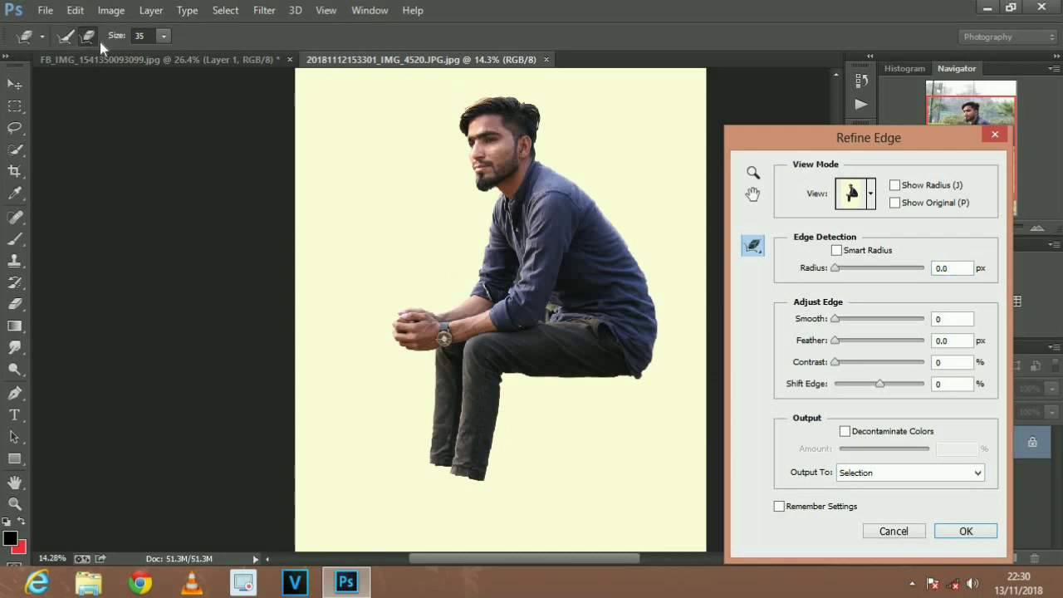
mouse_move(164, 39)
left_mouse_down()
mouse_move(166, 57)
mouse_move(357, 91)
left_mouse_up()
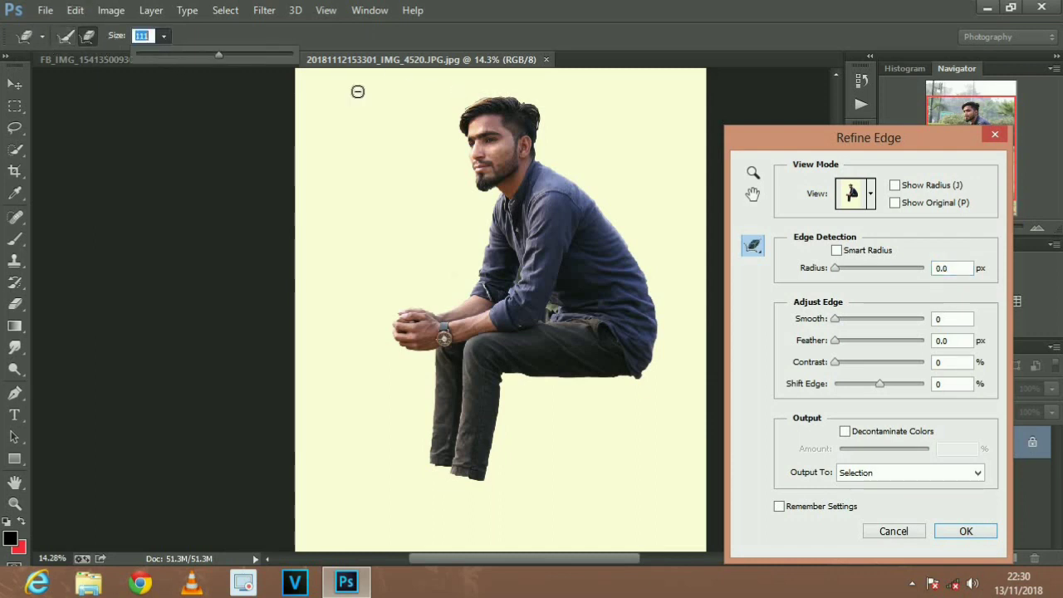
mouse_move(494, 101)
left_mouse_down()
mouse_move(457, 124)
mouse_move(510, 95)
mouse_move(541, 95)
mouse_move(538, 162)
mouse_move(625, 247)
mouse_move(650, 291)
mouse_move(657, 337)
mouse_move(641, 372)
mouse_move(496, 374)
mouse_move(488, 475)
mouse_move(443, 469)
mouse_move(436, 364)
mouse_move(396, 336)
mouse_move(399, 312)
mouse_move(464, 295)
mouse_move(483, 245)
mouse_move(492, 204)
mouse_move(460, 104)
left_mouse_up()
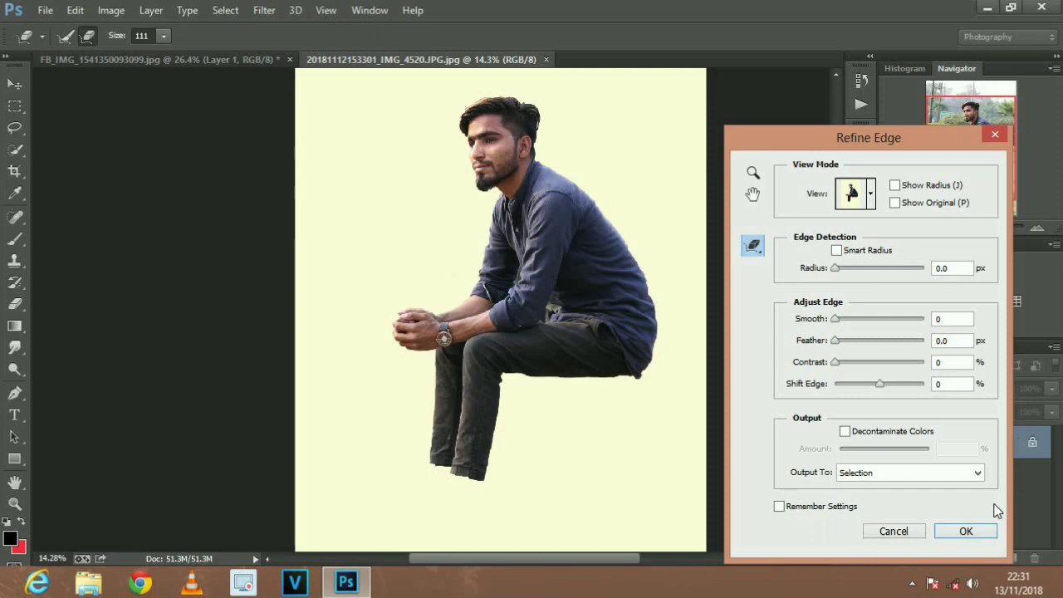
left_click(970, 530)
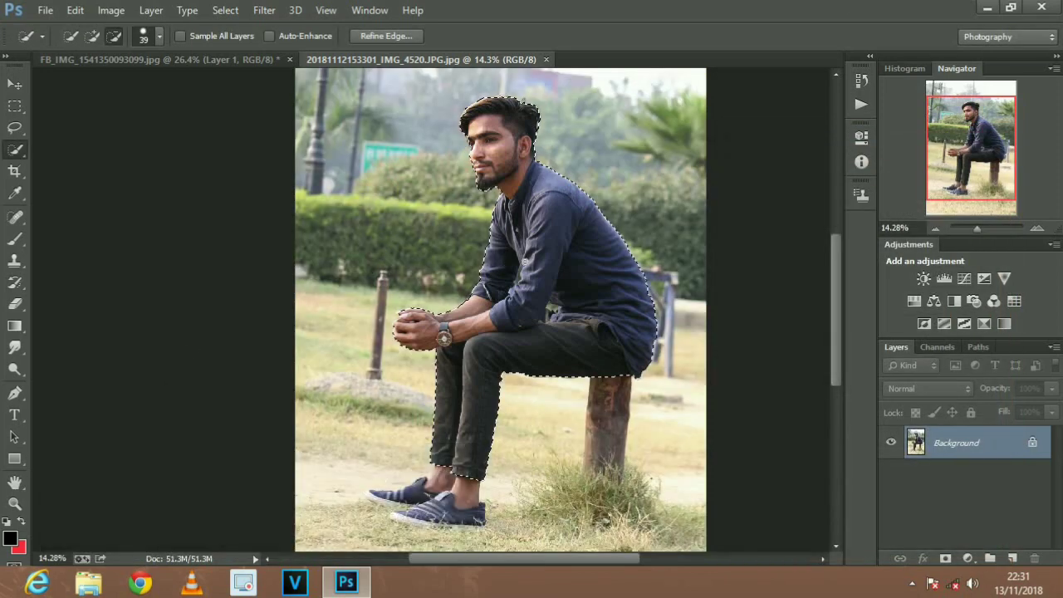
right_click(525, 261)
left_click(579, 368)
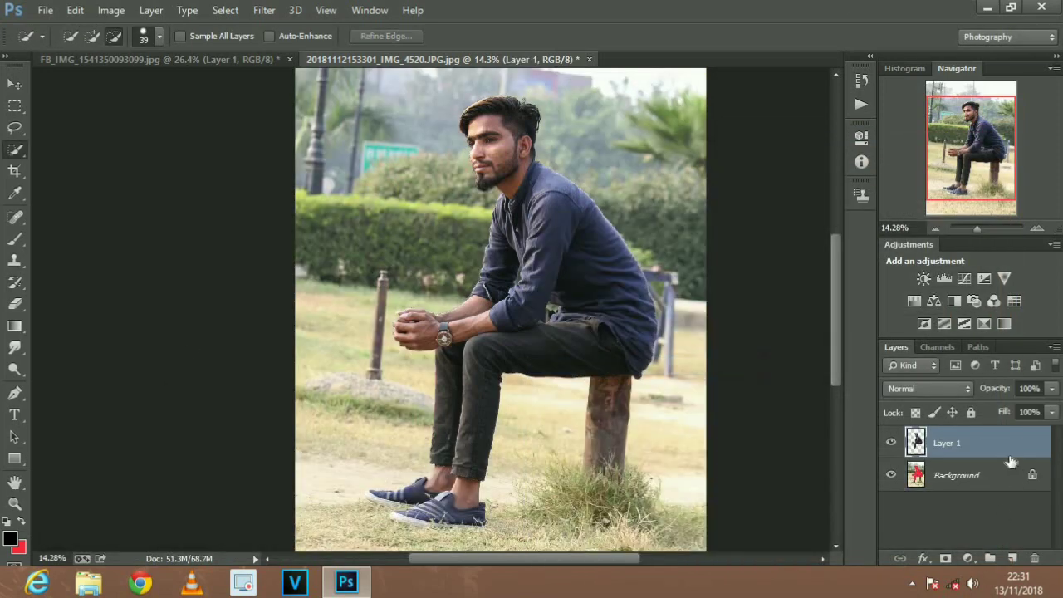
Drag the man's layer into the INTEZAR poster and scale him down
key("v")
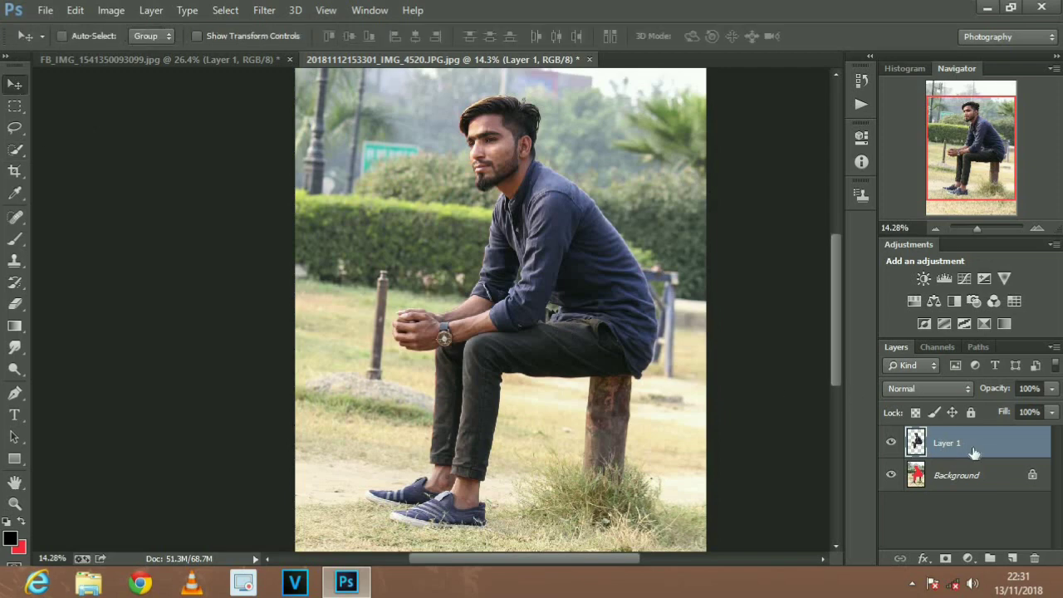
left_click_drag(974, 451, 252, 59)
left_click_drag(573, 359, 422, 280)
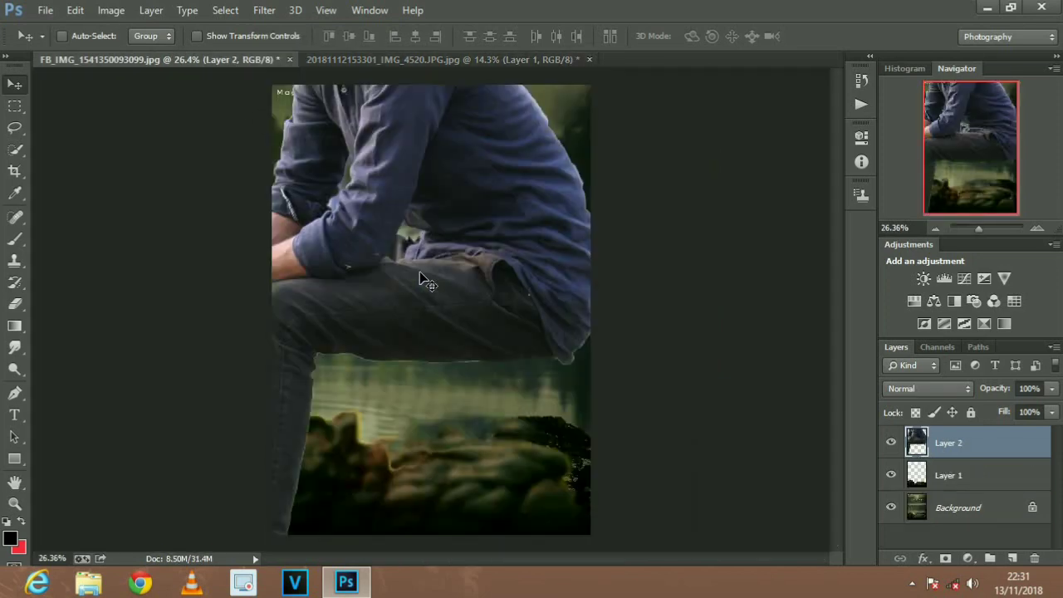
scroll(422, 281, "down", 5)
left_click(197, 36)
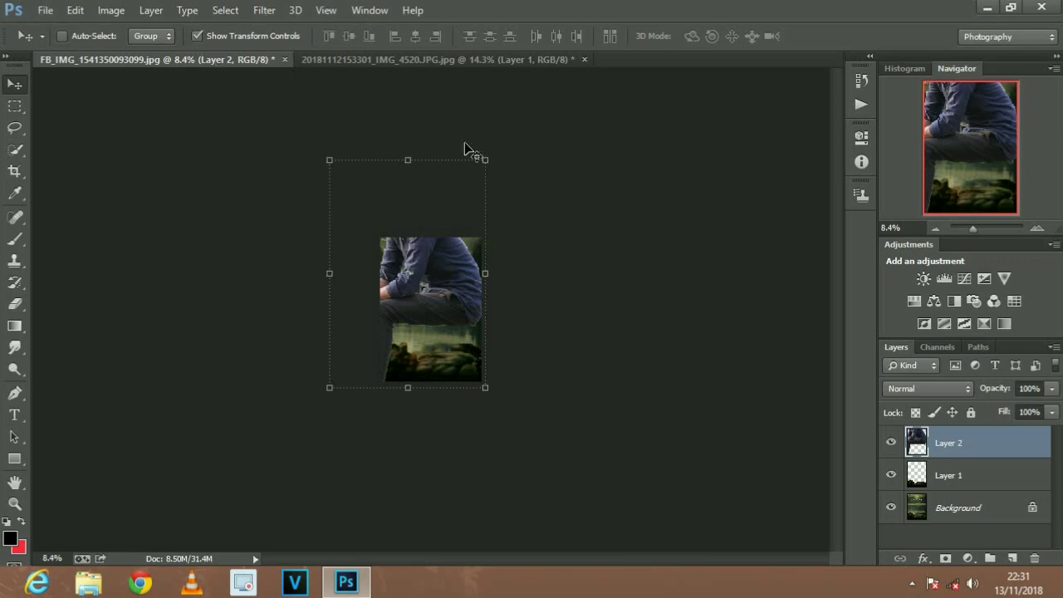
left_click_drag(487, 160, 407, 266)
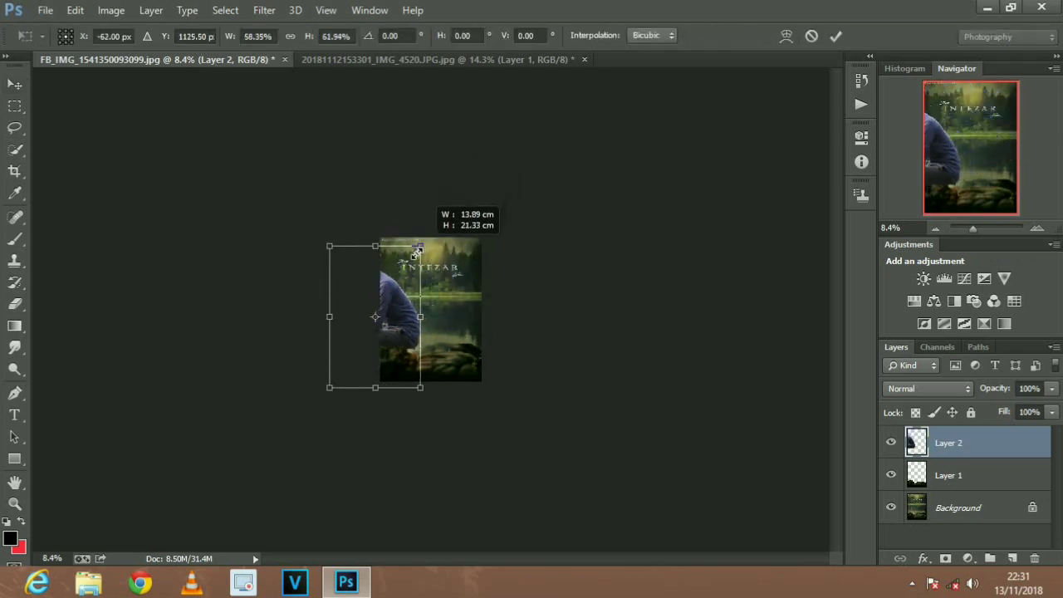
left_click_drag(382, 333, 432, 316)
key("Return")
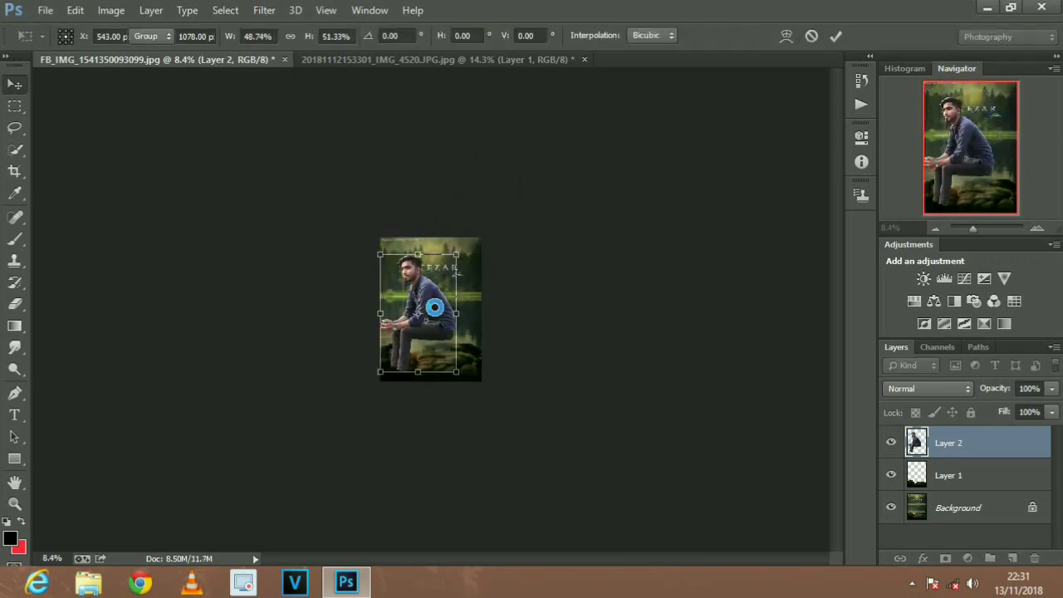
Fine-tune the man's size and position over the lakeside scene and commit
scroll(430, 313, "down", 1)
scroll(430, 313, "up", 2)
scroll(430, 313, "up", 2)
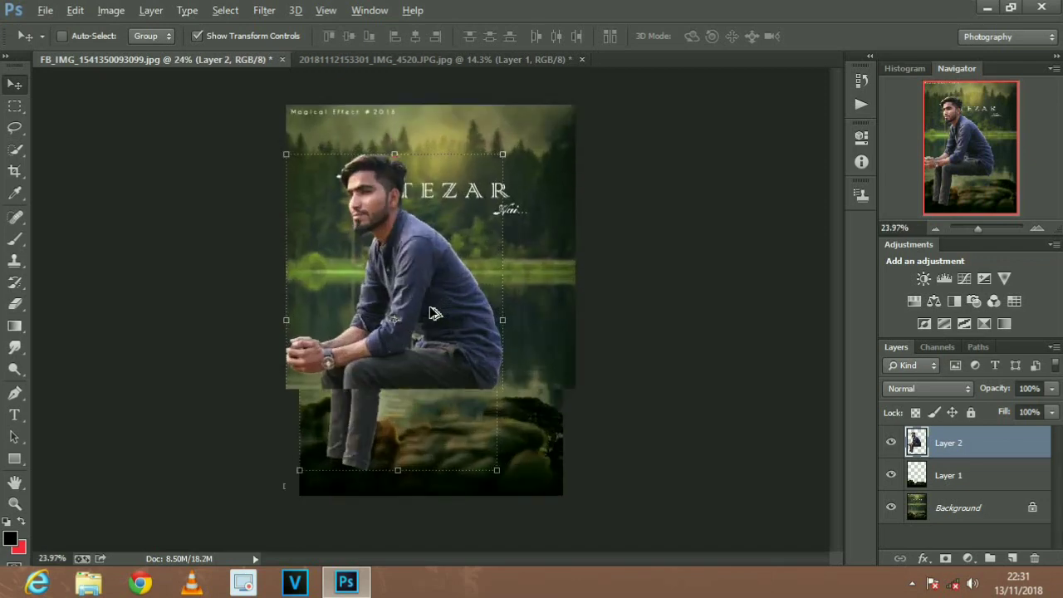
scroll(430, 313, "up", 2)
left_click_drag(430, 314, 468, 345)
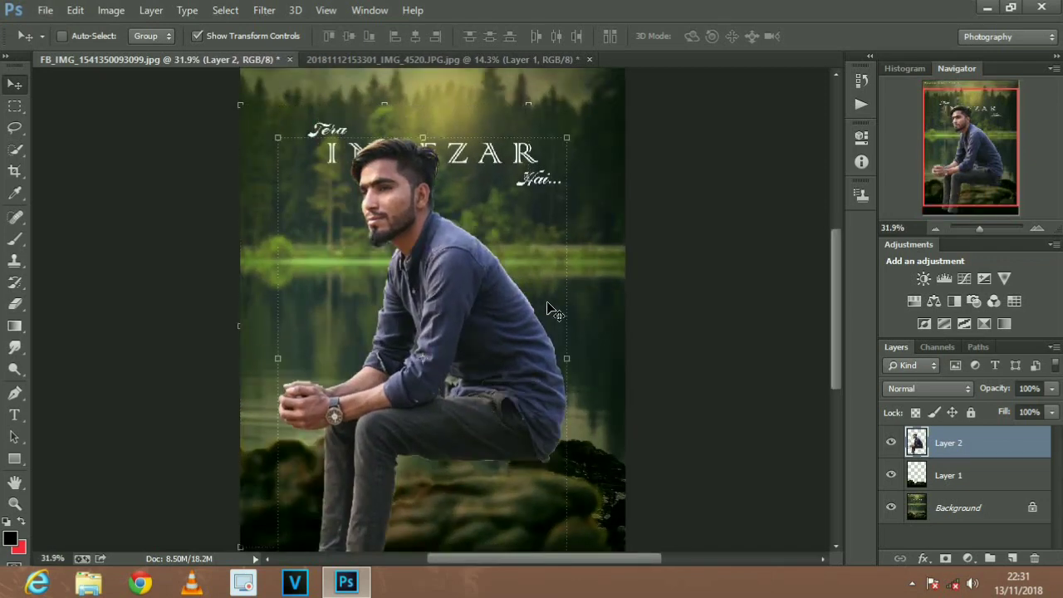
left_click_drag(571, 148, 526, 192)
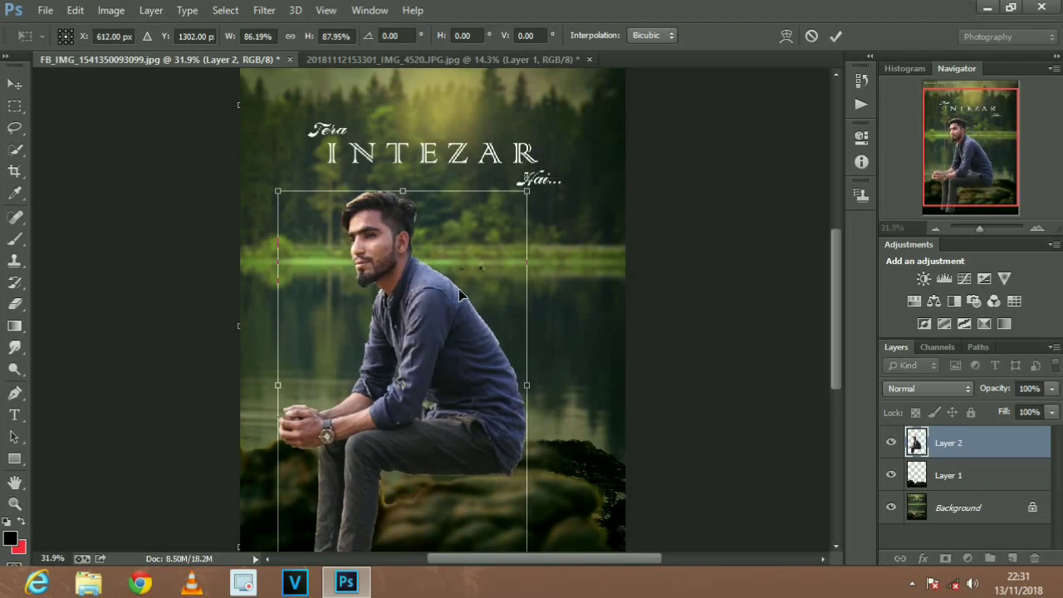
left_click_drag(440, 300, 479, 287)
key("Return")
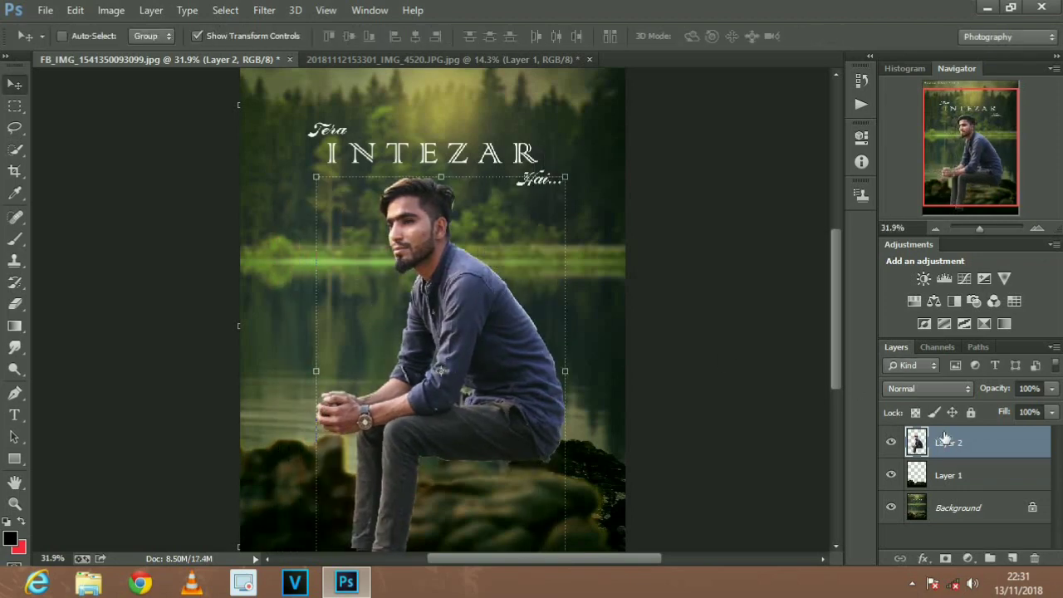
Stack the rock layer (Layer 1) above the man (Layer 2), then nudge both slightly down
left_click(989, 477)
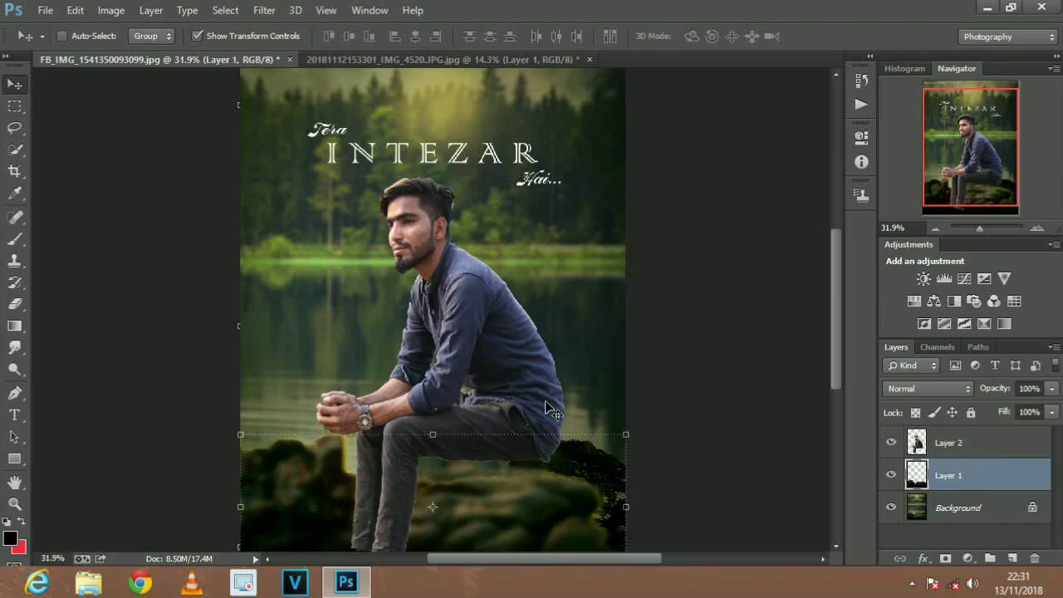
left_click_drag(976, 485, 972, 440)
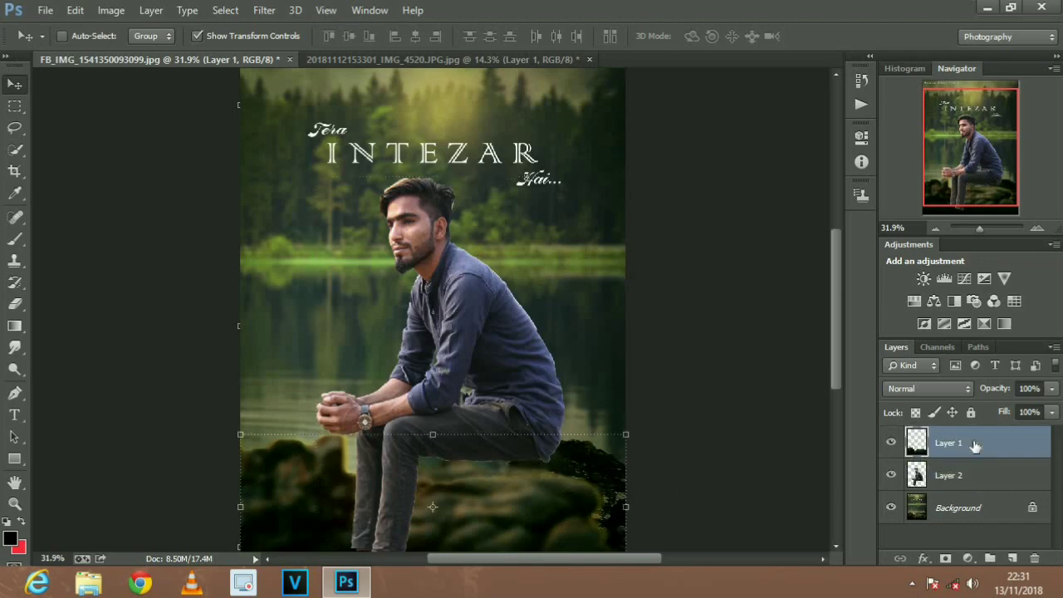
left_click(196, 36)
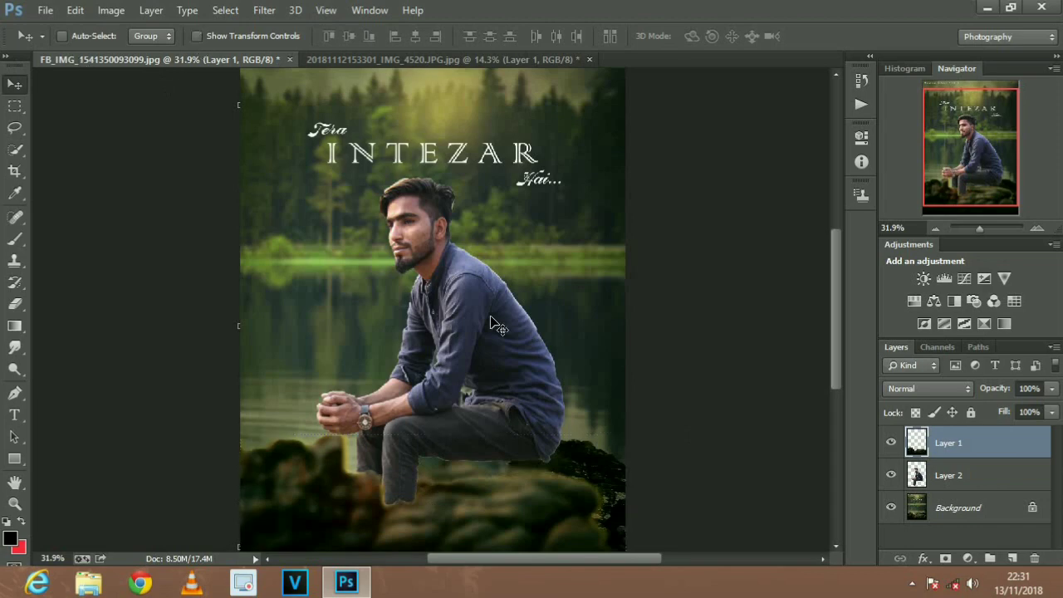
scroll(498, 326, "down", 2)
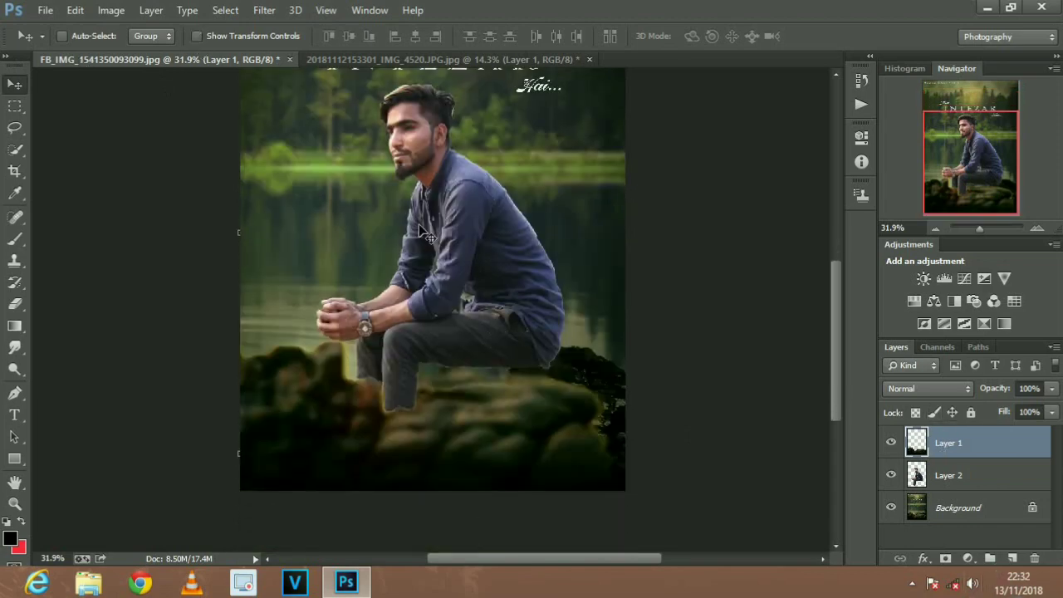
left_click(951, 478)
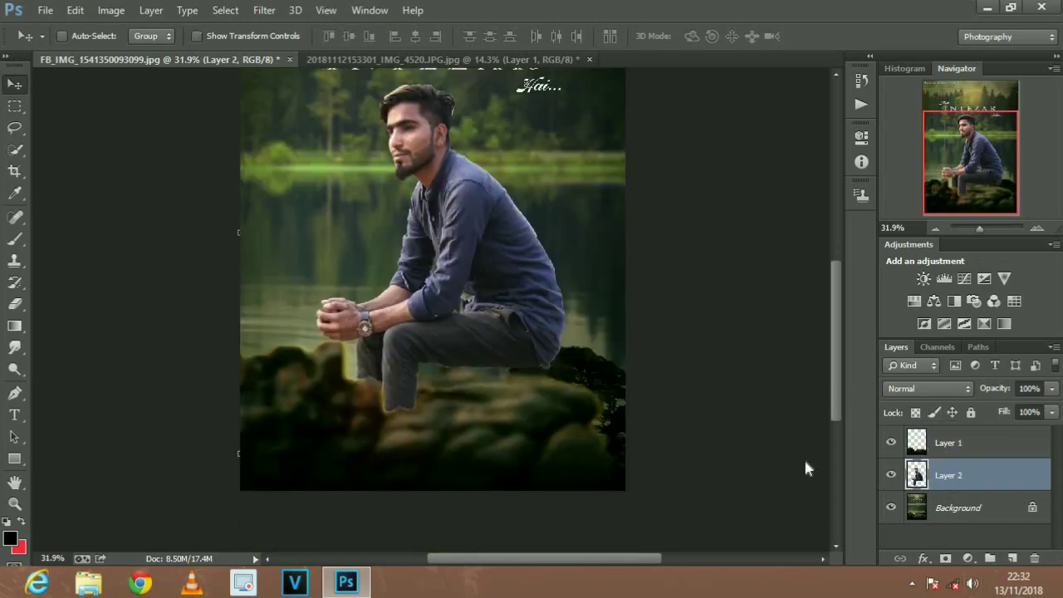
left_click_drag(484, 285, 484, 296)
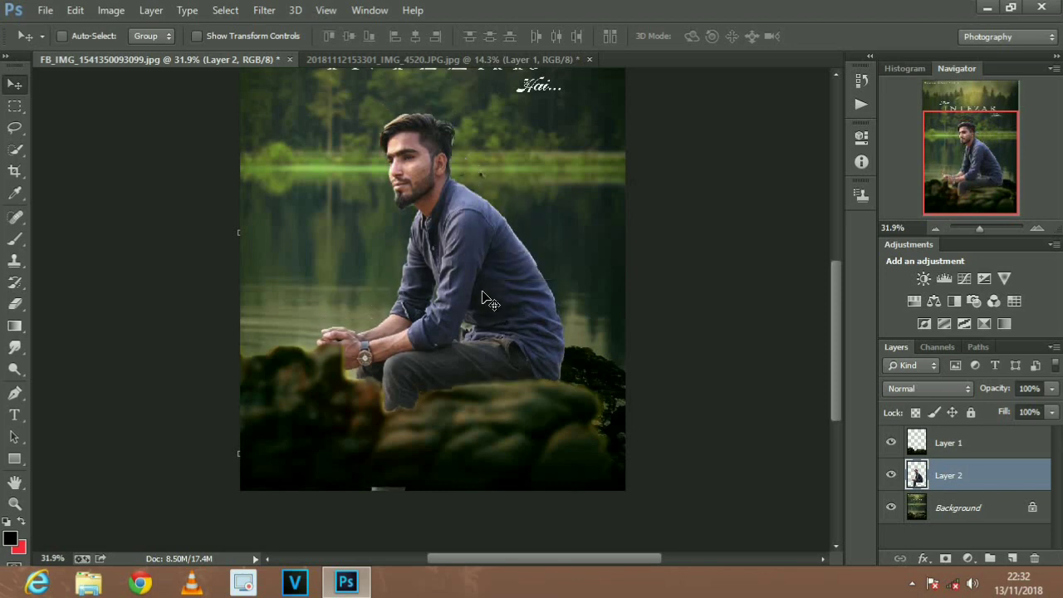
left_click(968, 441)
left_click_drag(413, 411, 413, 420)
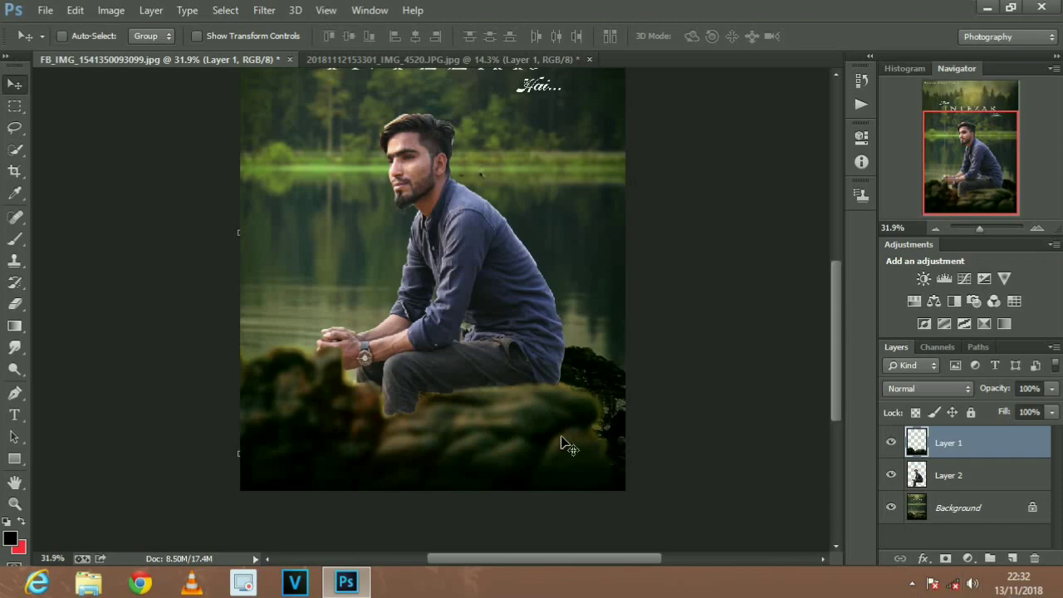
left_click(262, 11)
mouse_move(273, 210)
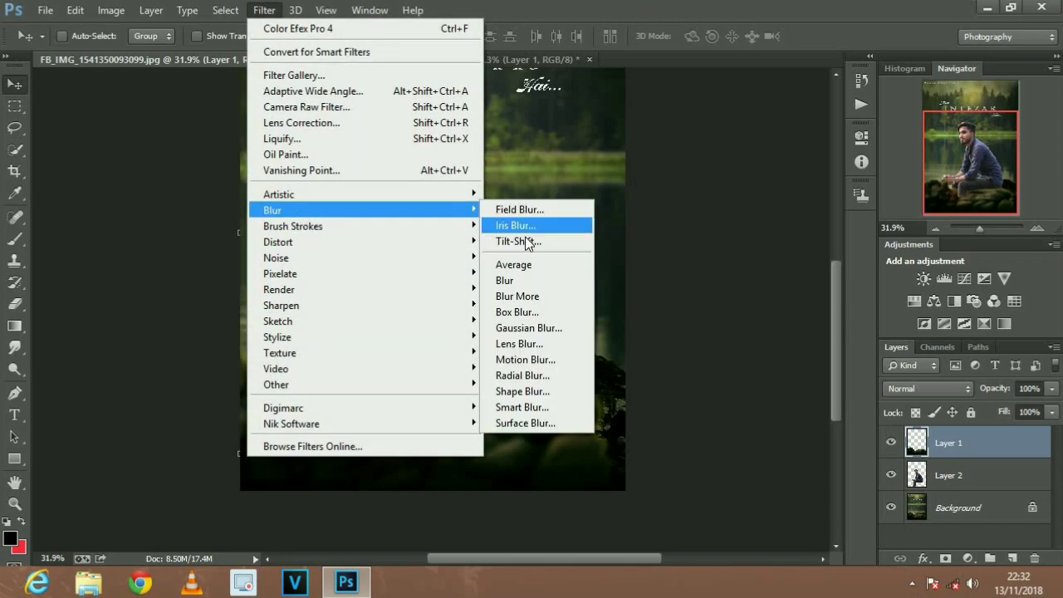
Apply a 27 px Tilt-Shift blur with its focus lines dragged down onto the foreground rocks
left_click(526, 238)
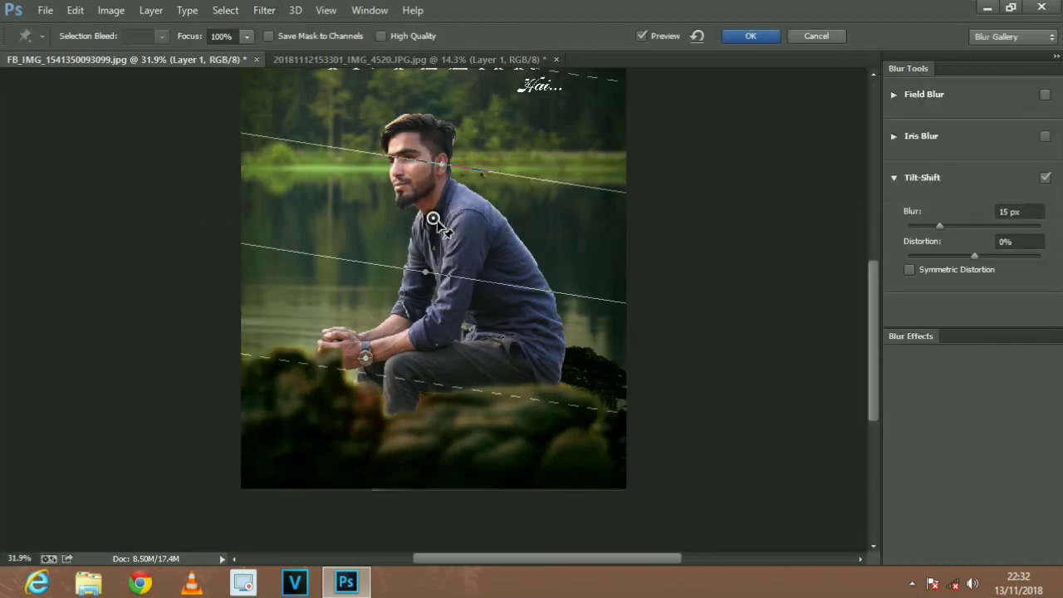
left_click_drag(434, 219, 415, 487)
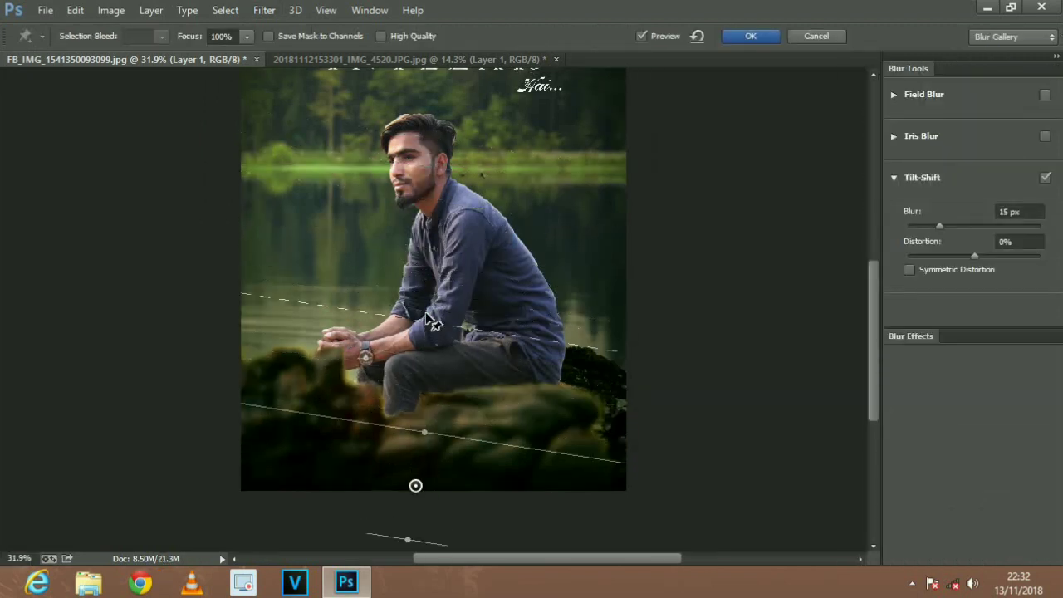
left_click_drag(417, 372, 386, 492)
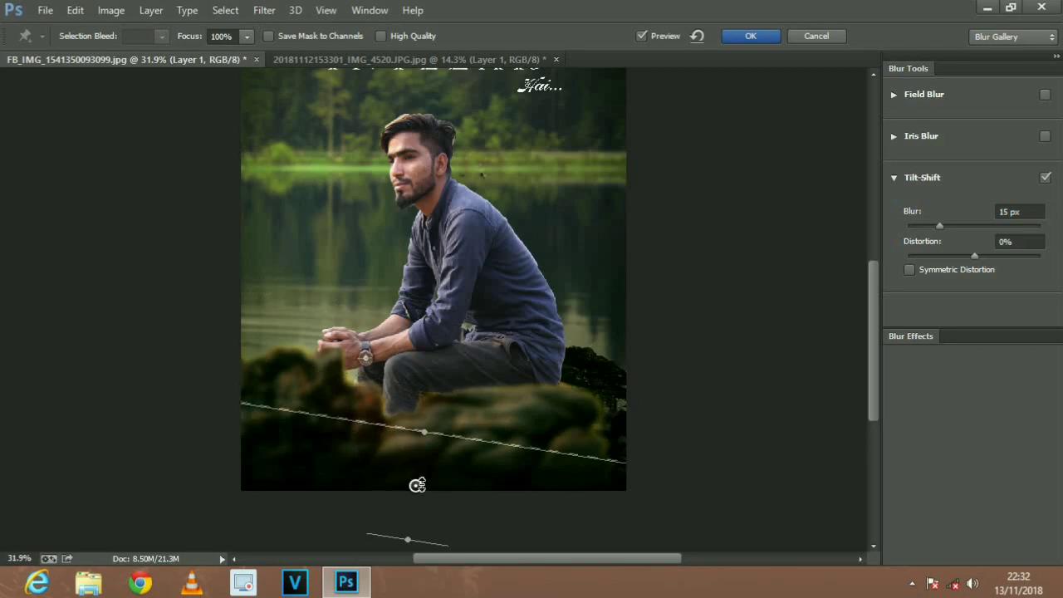
left_click_drag(416, 486, 491, 535)
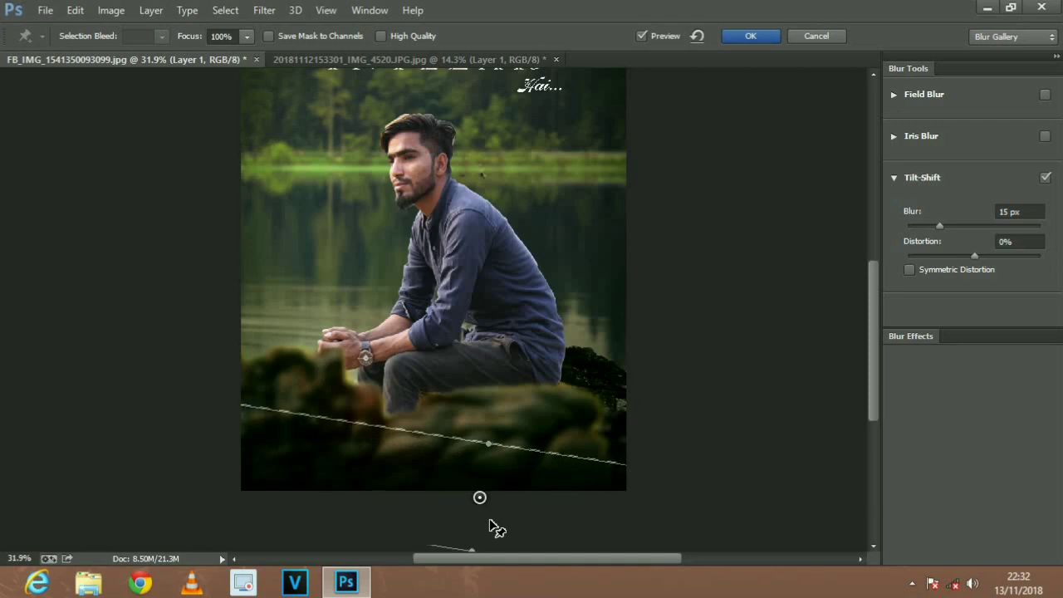
scroll(490, 572, "down", 1)
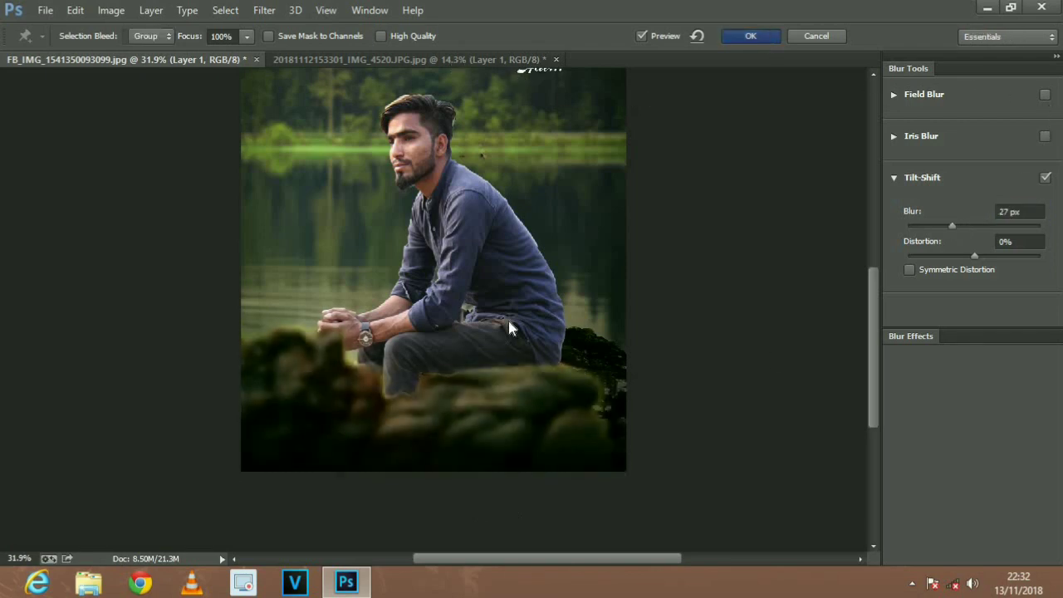
key("Return")
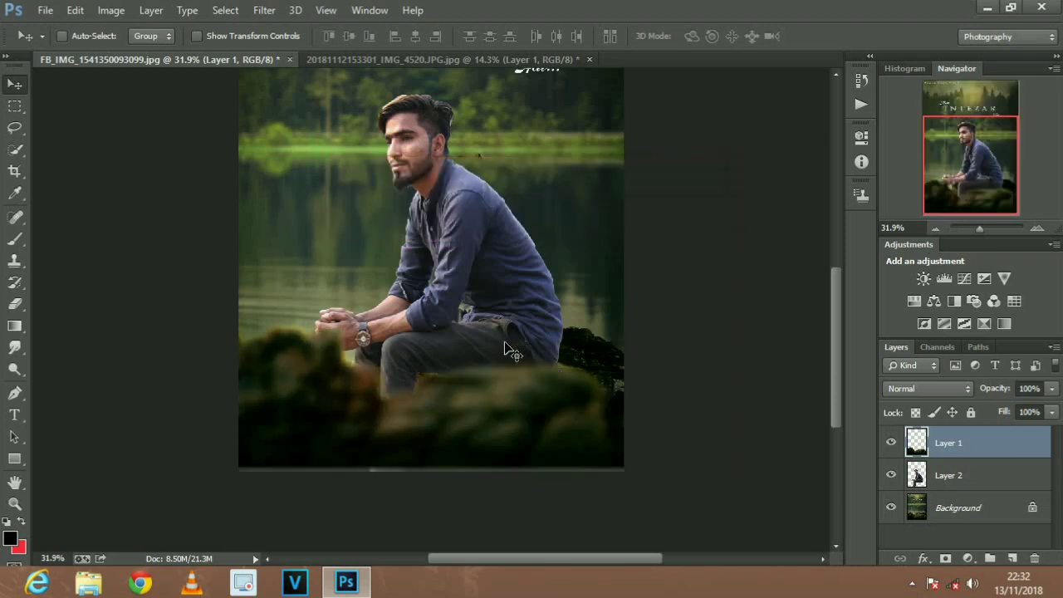
Select the man's Layer 2 and pick the Eraser at 43% opacity
scroll(512, 353, "up", 1)
scroll(665, 432, "down", 2)
scroll(827, 506, "down", 2)
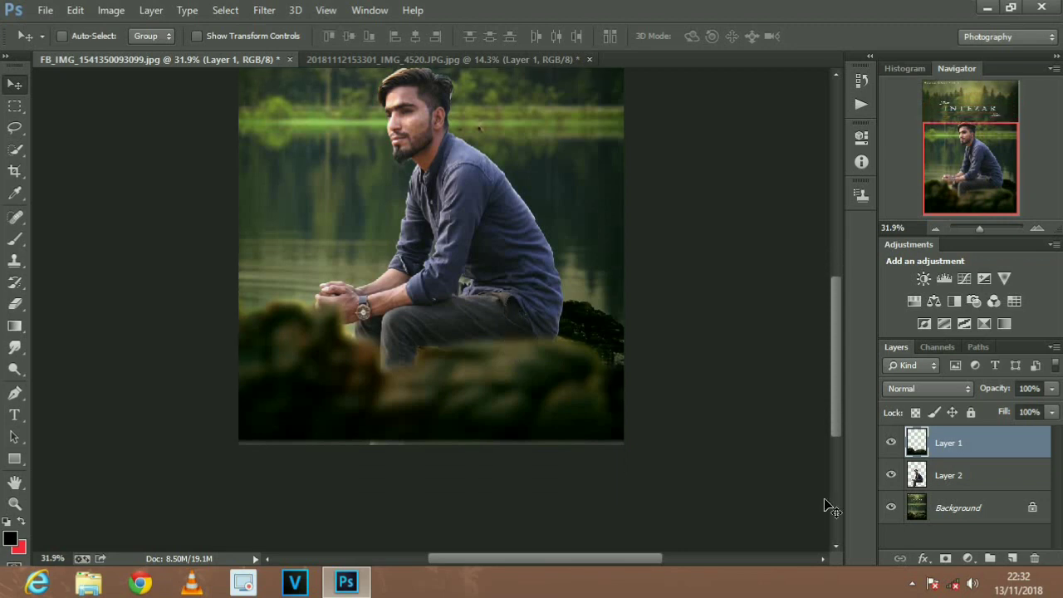
left_click(929, 480)
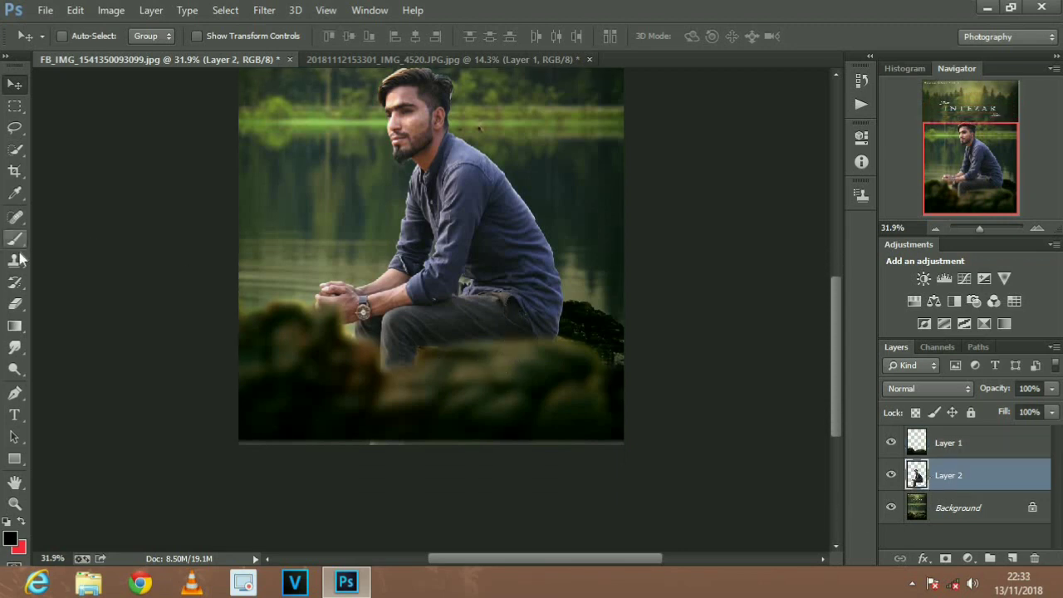
left_click(14, 303)
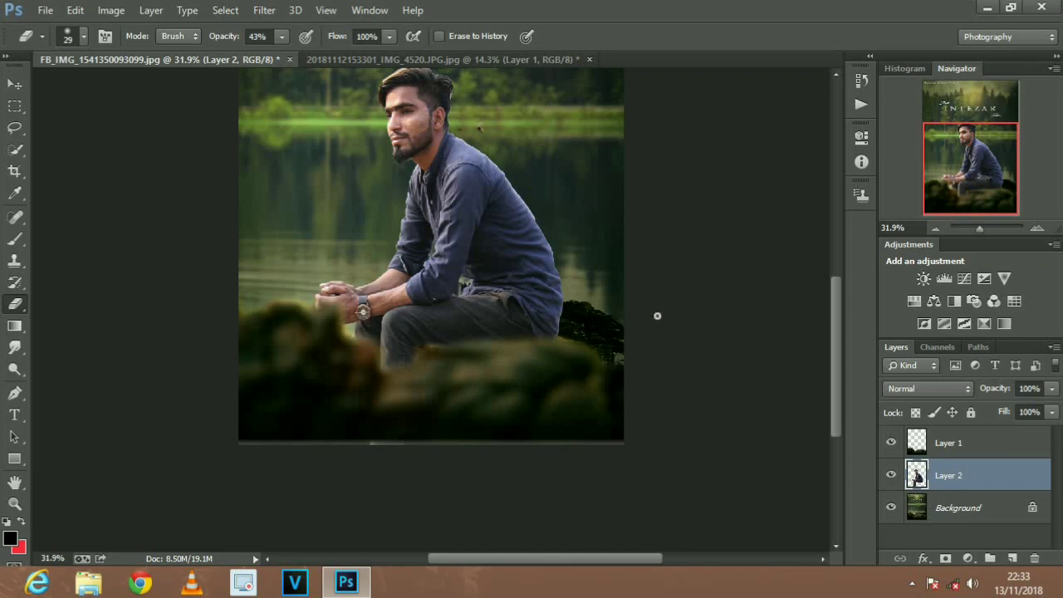
scroll(585, 366, "up", 1)
scroll(507, 401, "up", 3)
scroll(475, 340, "down", 2)
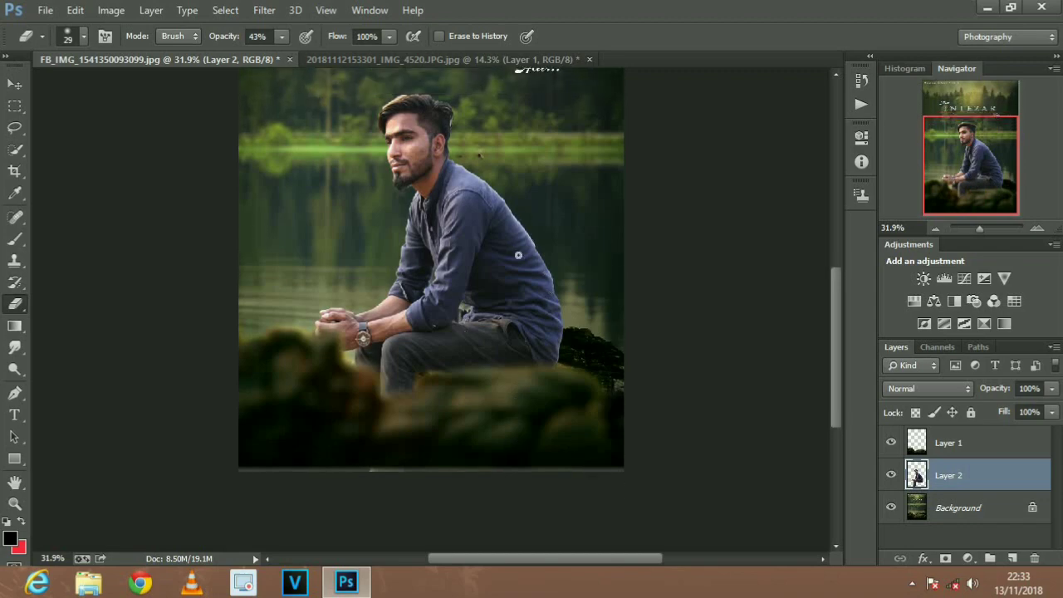
scroll(487, 254, "down", 1)
scroll(487, 254, "up", 2)
scroll(486, 254, "up", 2)
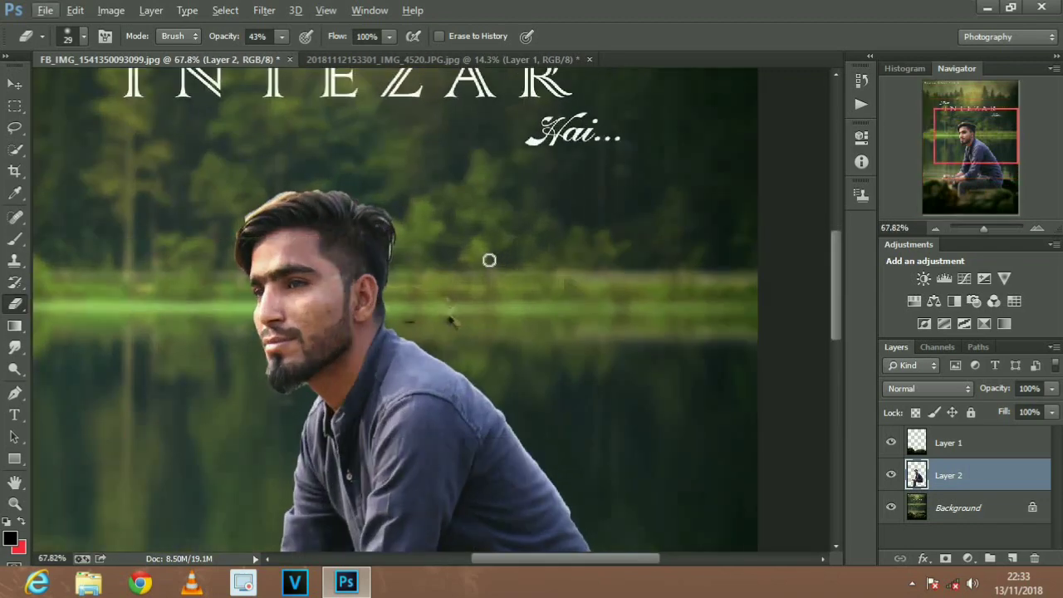
scroll(491, 264, "down", 3)
scroll(491, 264, "down", 3)
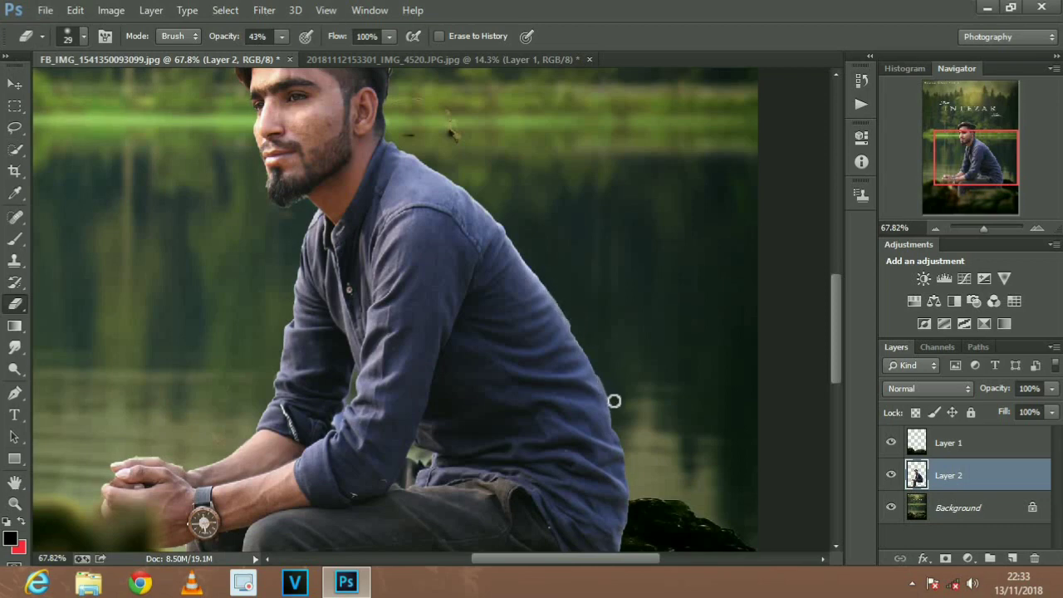
scroll(614, 391, "down", 3)
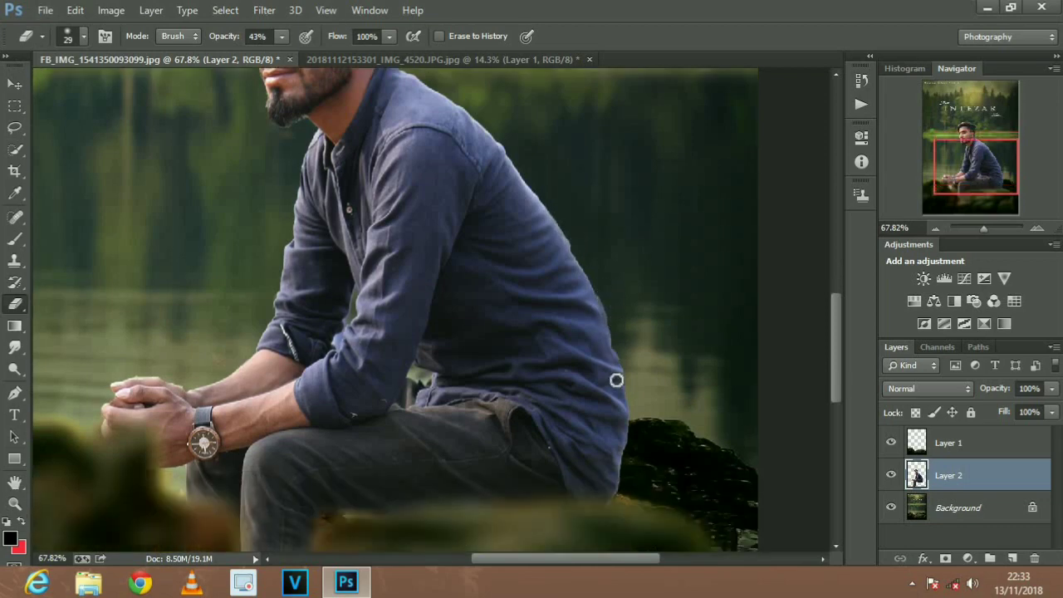
scroll(581, 349, "up", 3)
scroll(548, 304, "up", 3)
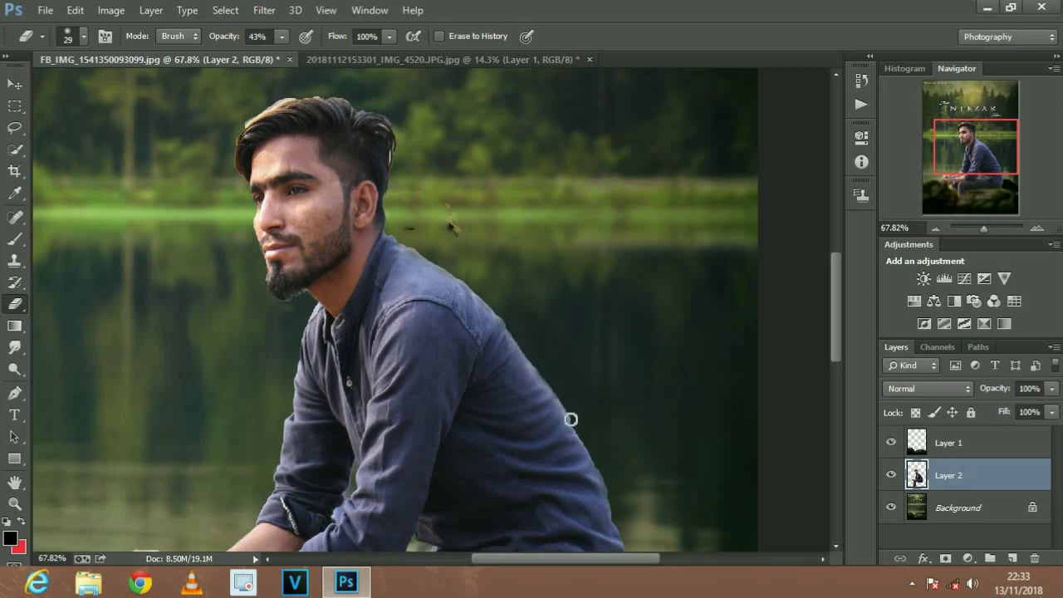
scroll(557, 289, "up", 5)
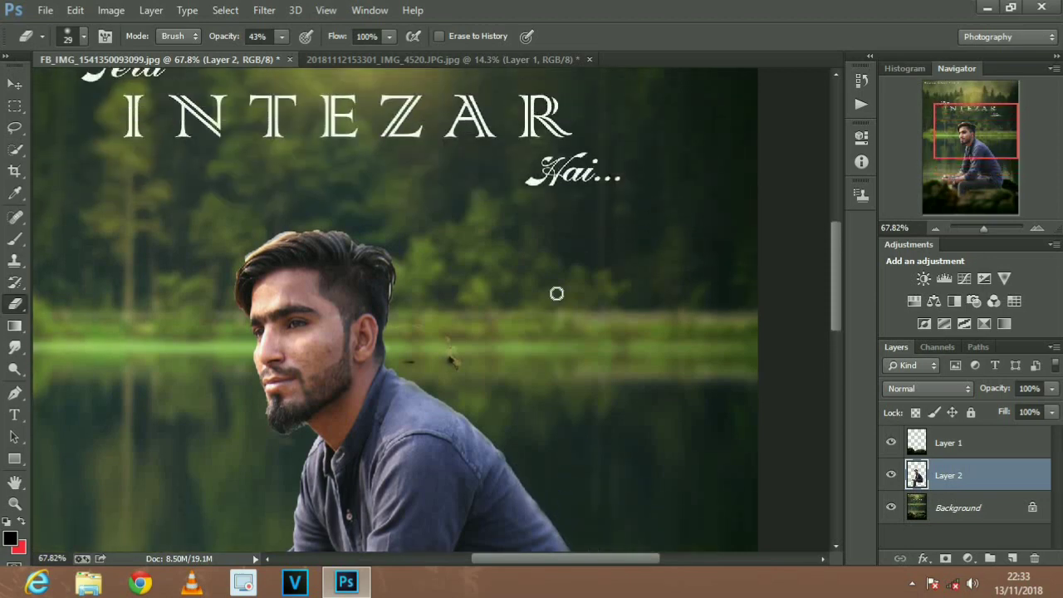
scroll(474, 211, "down", 4)
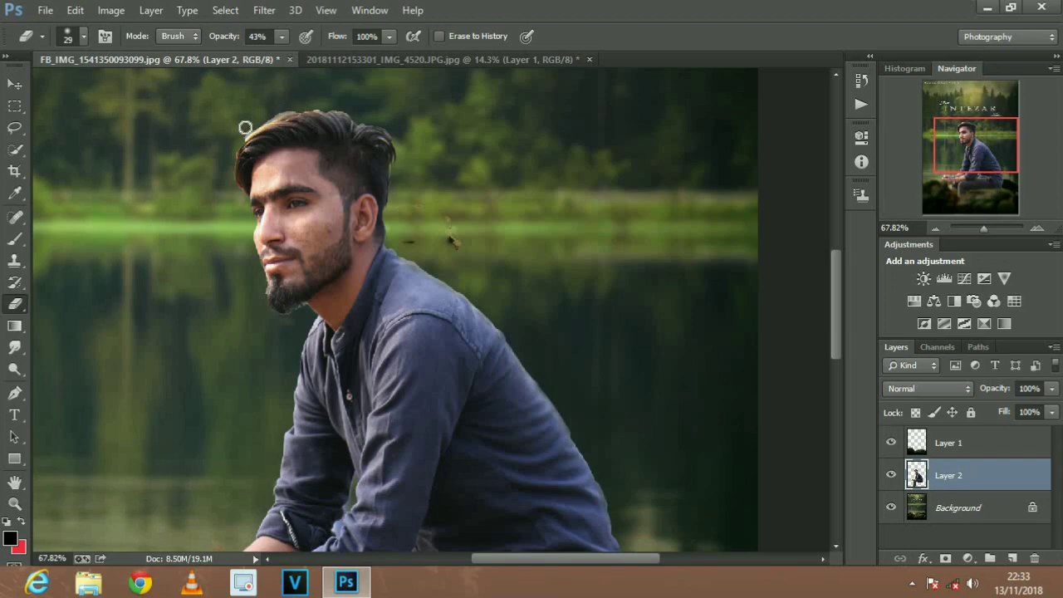
Softly erase the top of the hair with a 29 px brush, then select the Background layer
right_click(295, 158)
left_click(586, 112)
left_click_drag(285, 111, 251, 114)
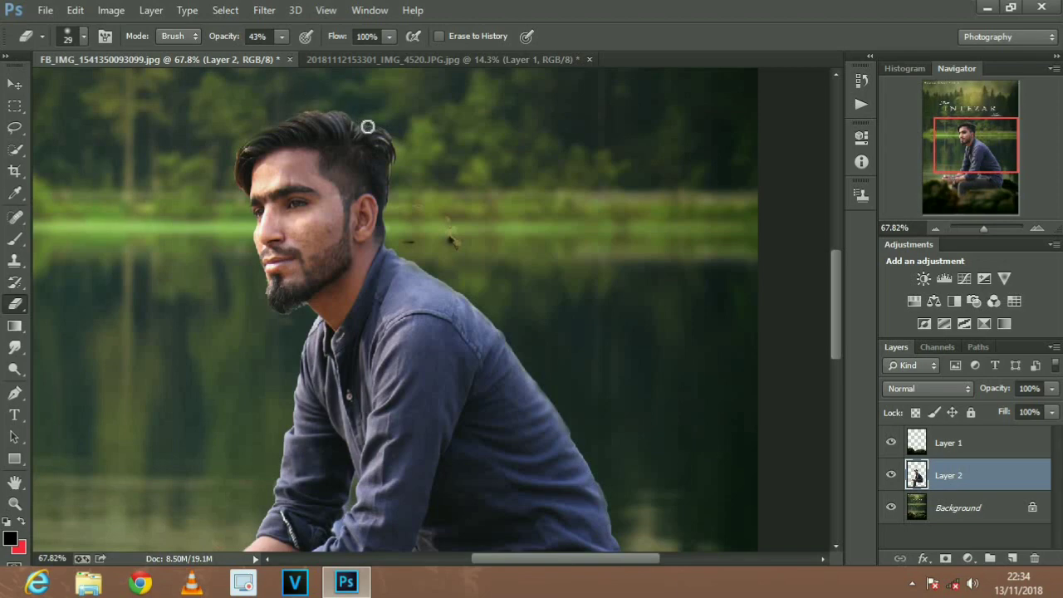
scroll(363, 247, "down", 2)
scroll(364, 166, "up", 2)
scroll(463, 183, "down", 2)
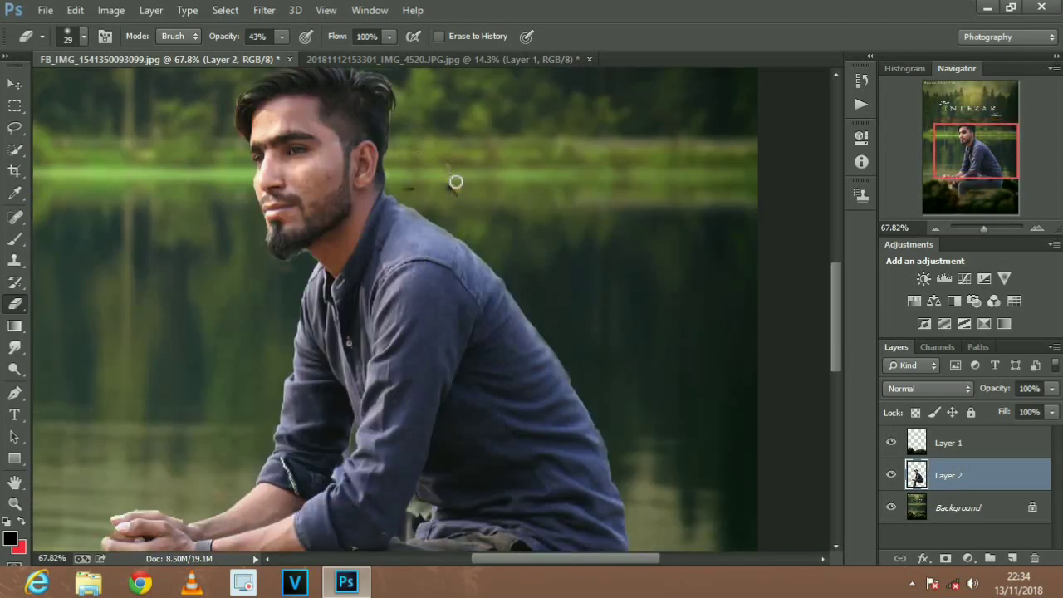
scroll(457, 241, "down", 4)
scroll(443, 257, "up", 4)
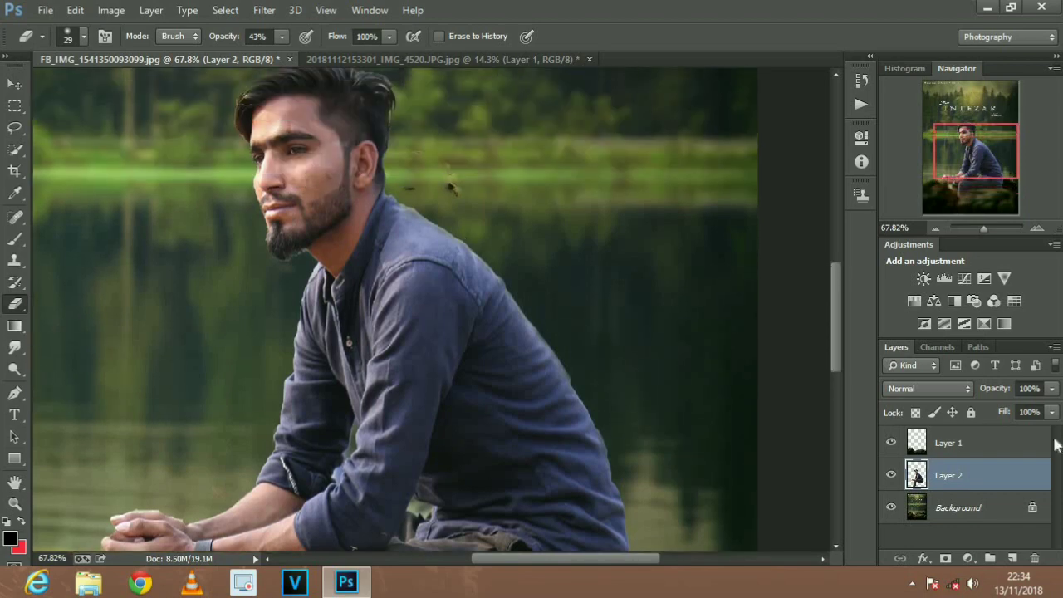
left_click(943, 516)
left_click(14, 261)
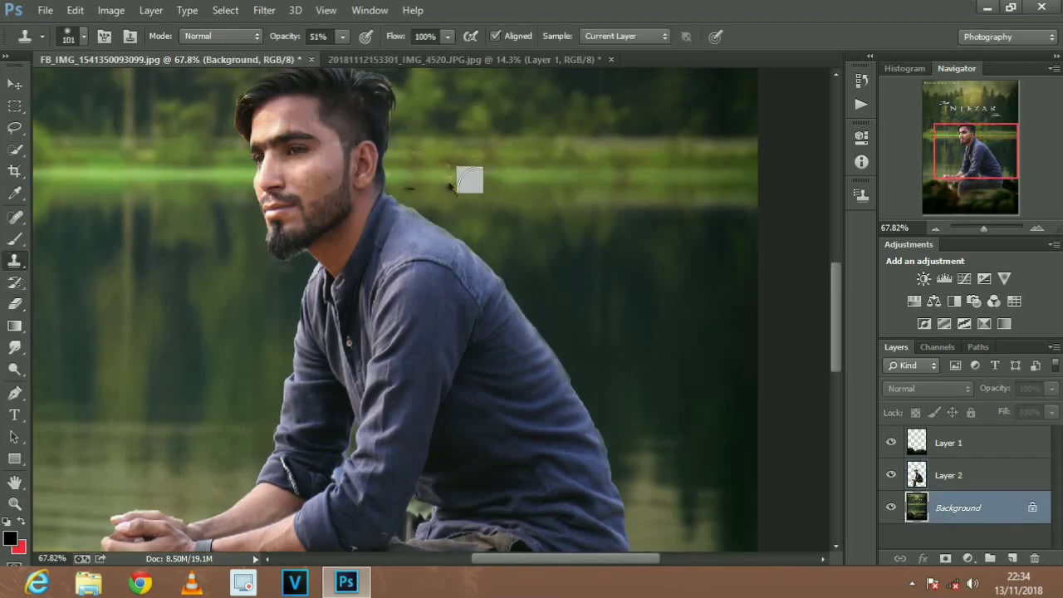
Clone away the dark speck beside the man's head, then reselect Layer 2
left_click_drag(470, 177, 399, 171)
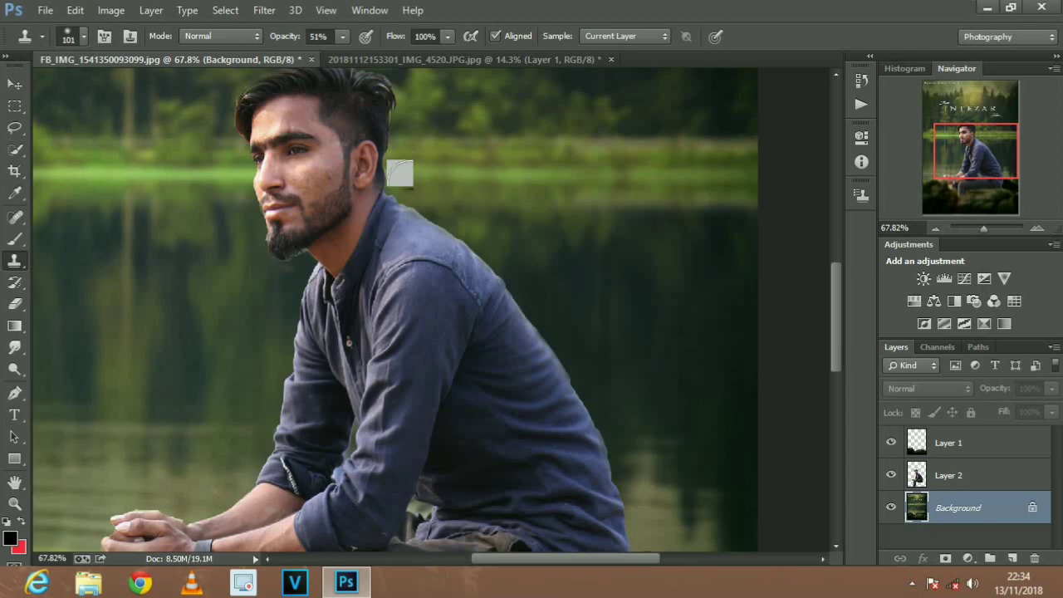
scroll(606, 237, "down", 2)
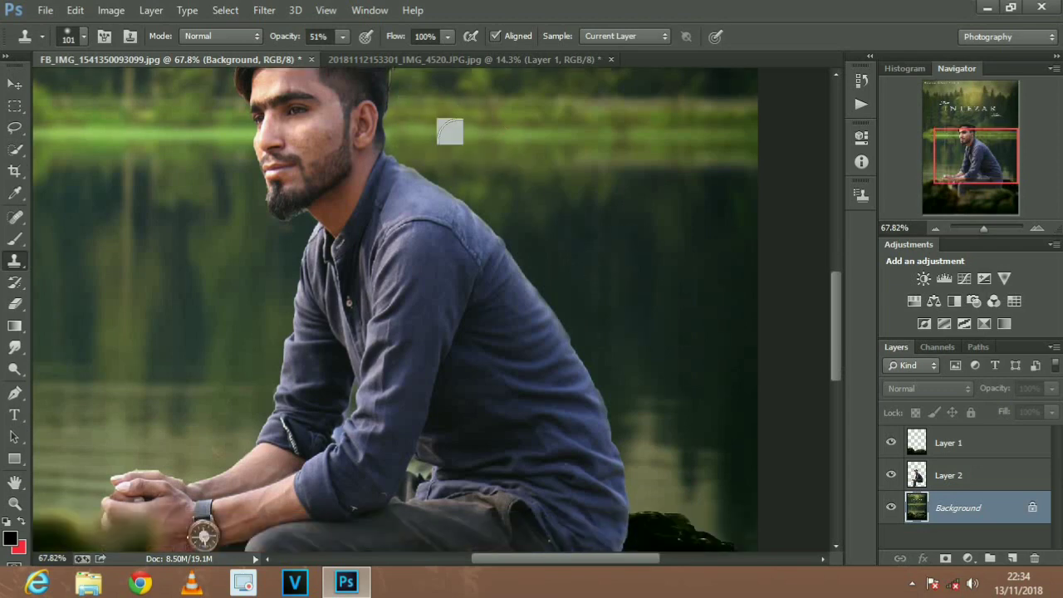
left_click(14, 84)
scroll(374, 241, "up", 2)
scroll(373, 241, "up", 2)
scroll(404, 243, "up", 1)
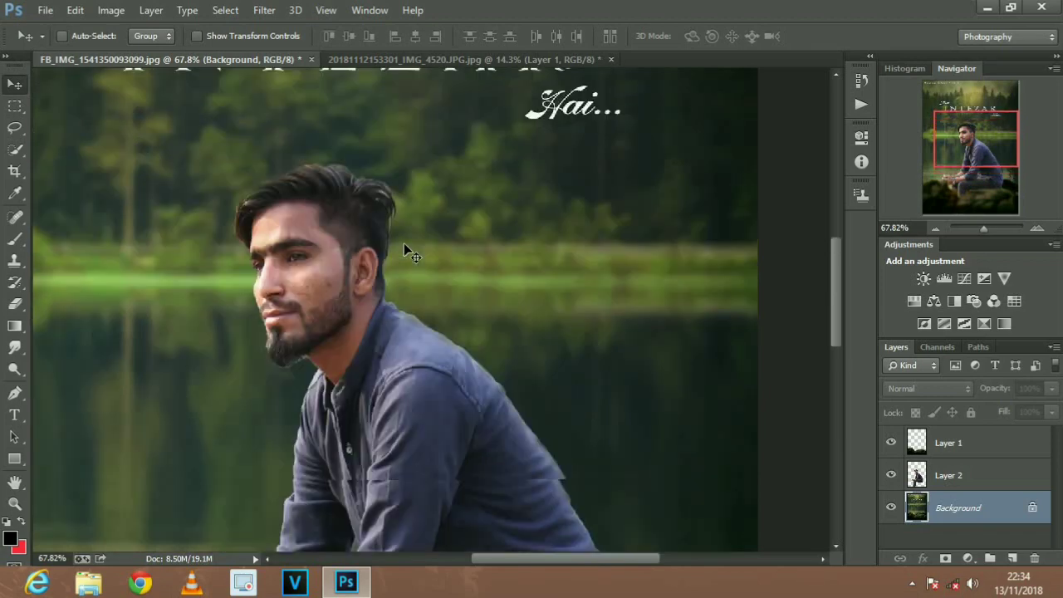
scroll(404, 243, "up", 1)
left_click(960, 480)
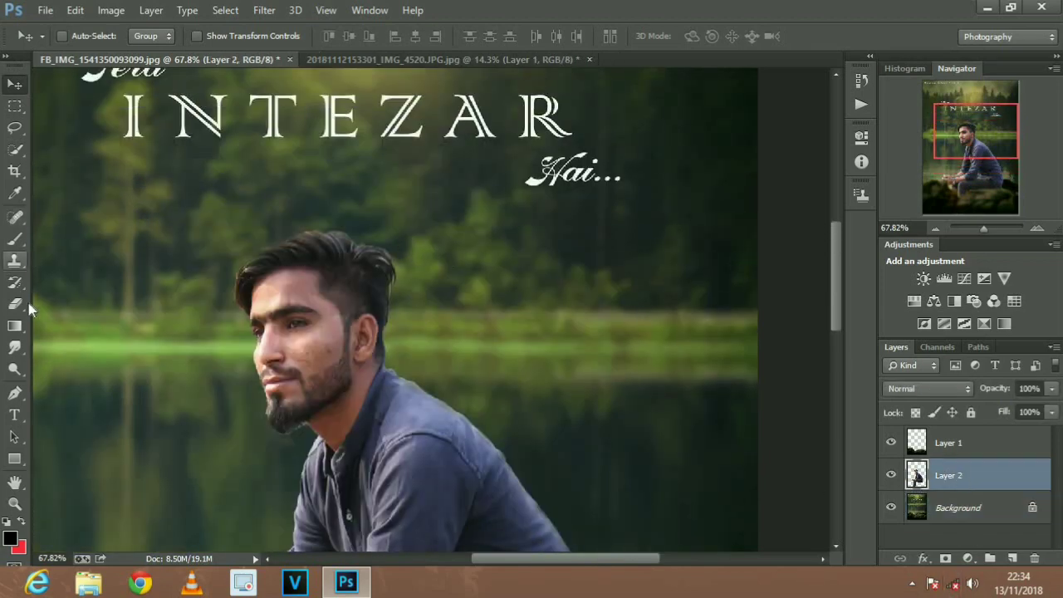
Switch to the Smudge tool with a 36 px textured brush
left_click(15, 349)
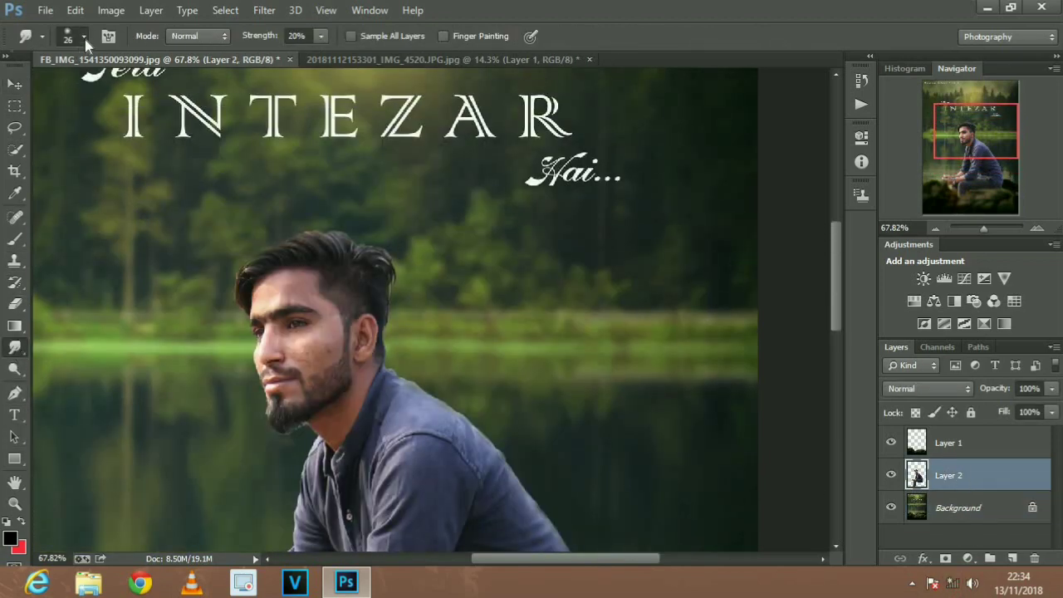
left_click(84, 37)
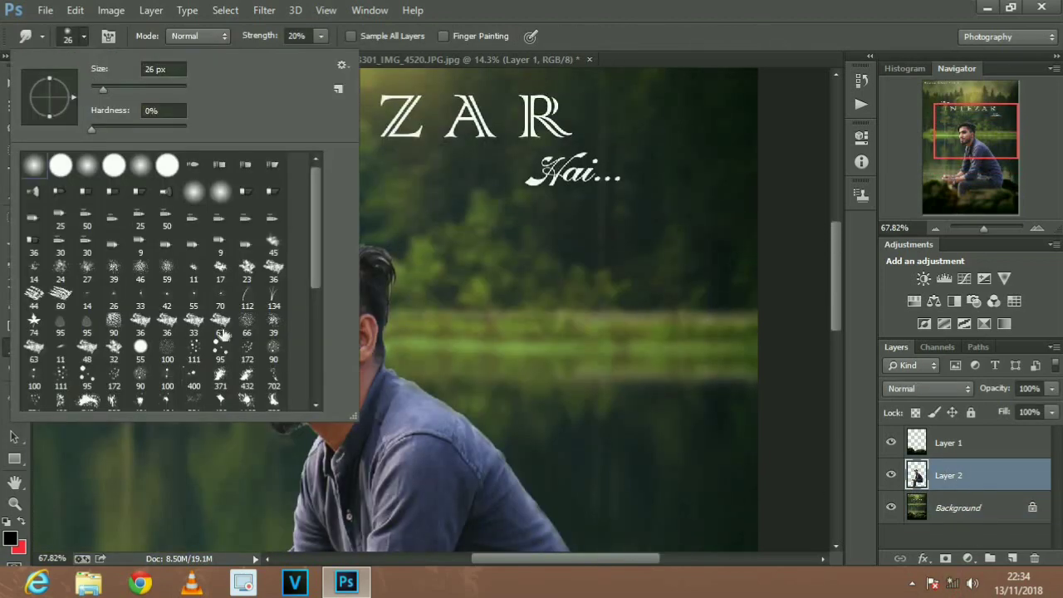
left_click(167, 324)
left_click(285, 260)
scroll(285, 260, "down", 1)
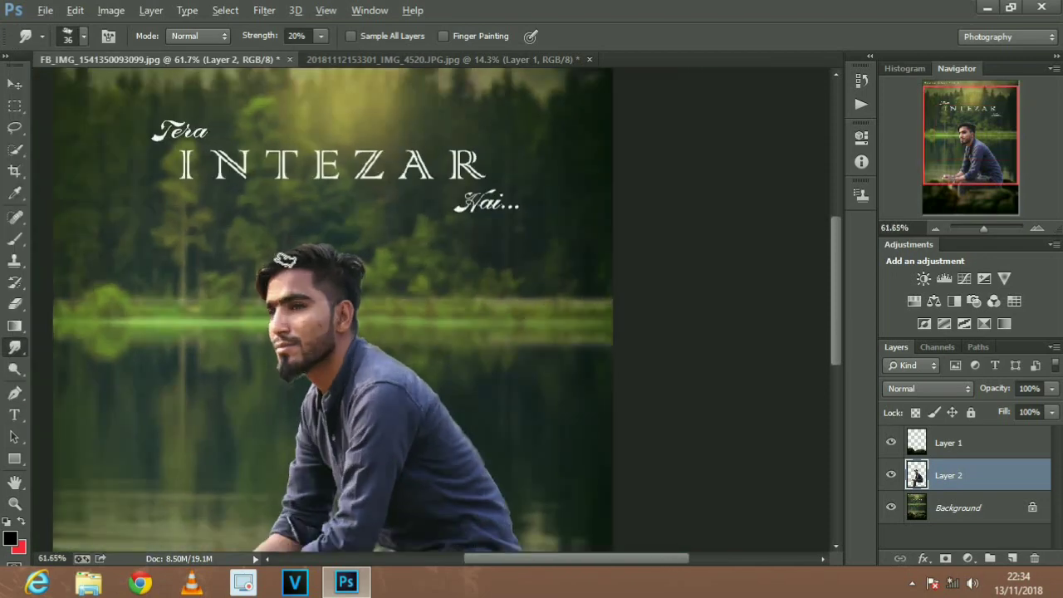
scroll(282, 258, "up", 8)
scroll(280, 253, "up", 3)
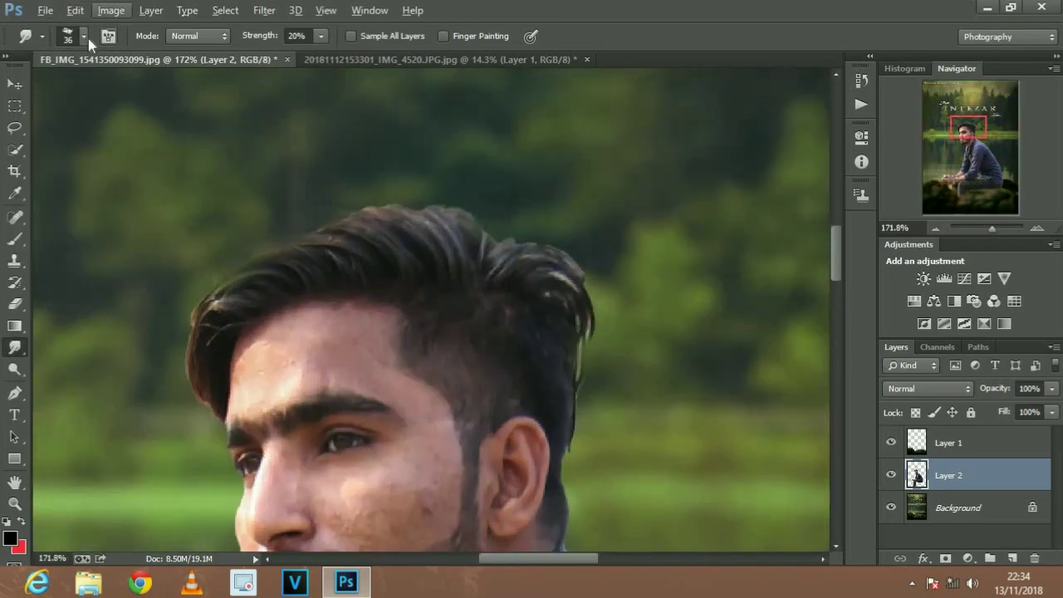
left_click(84, 38)
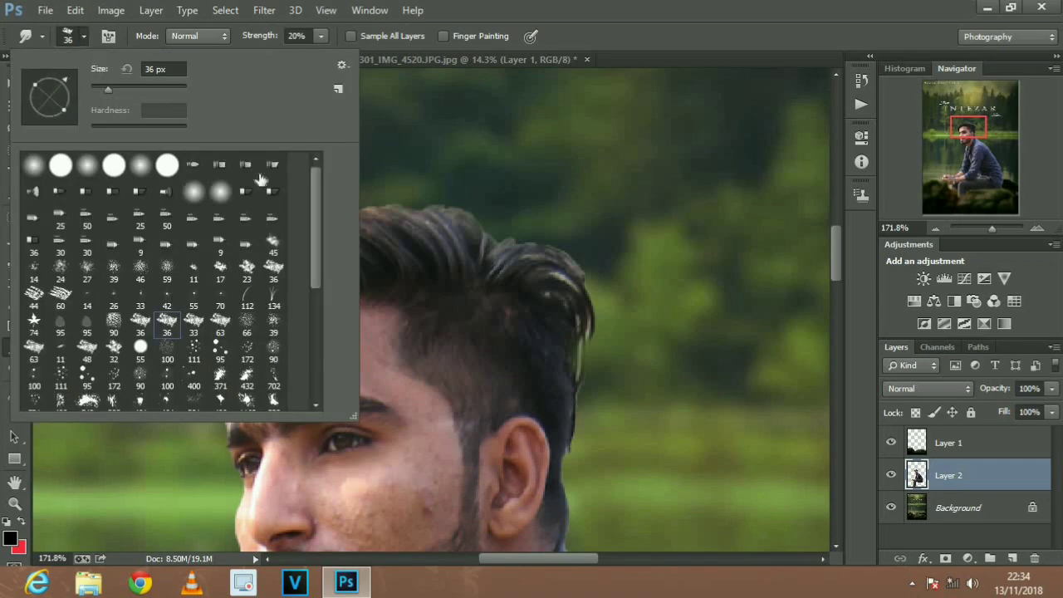
left_click(378, 273)
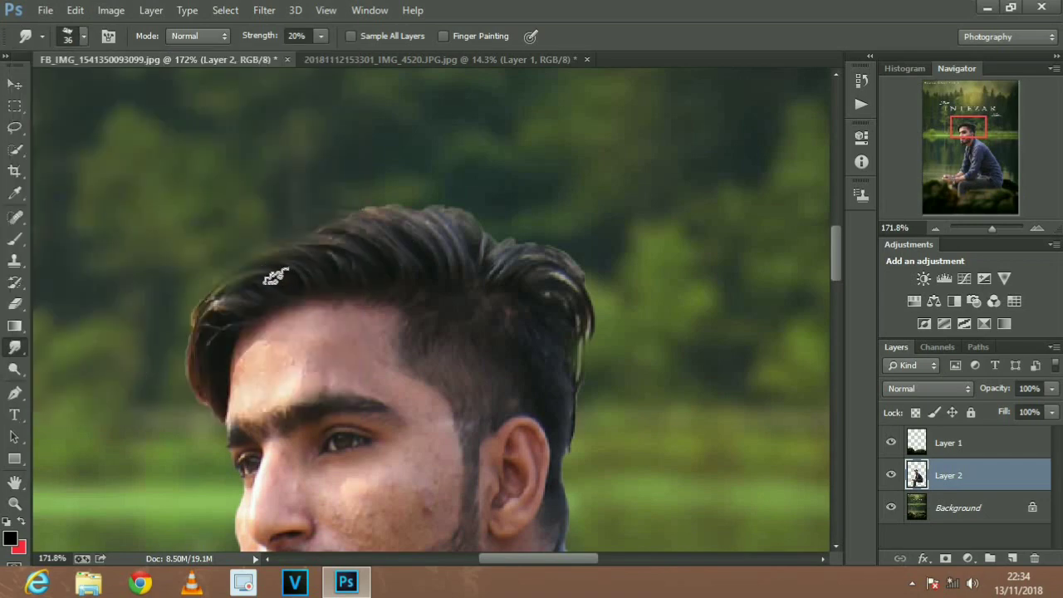
Smudge hair strands outward at the left edge and, with an upright tip, along the hairline
left_click_drag(275, 280, 196, 332)
left_click_drag(226, 304, 161, 373)
mouse_move(242, 322)
left_mouse_down()
mouse_move(156, 417)
mouse_move(208, 368)
mouse_move(213, 316)
mouse_move(190, 307)
left_mouse_up()
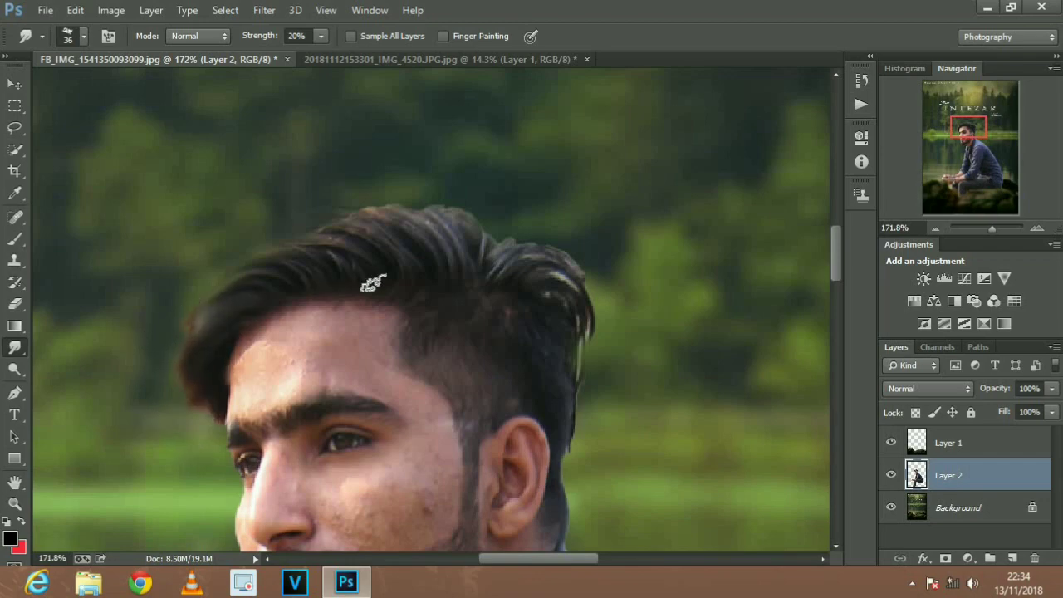
left_click(83, 37)
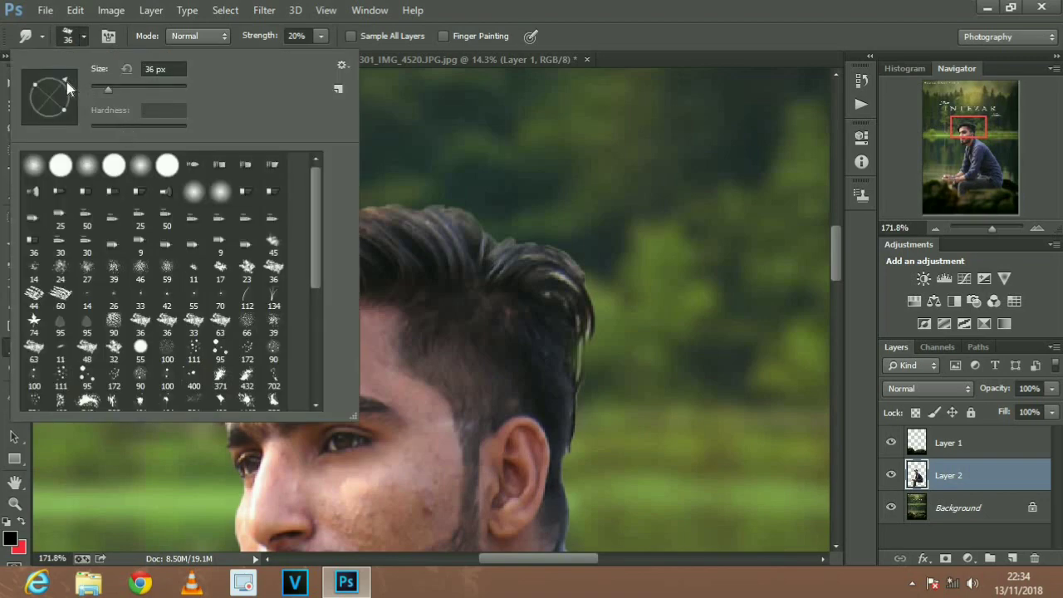
left_click_drag(66, 81, 52, 121)
left_click(432, 239)
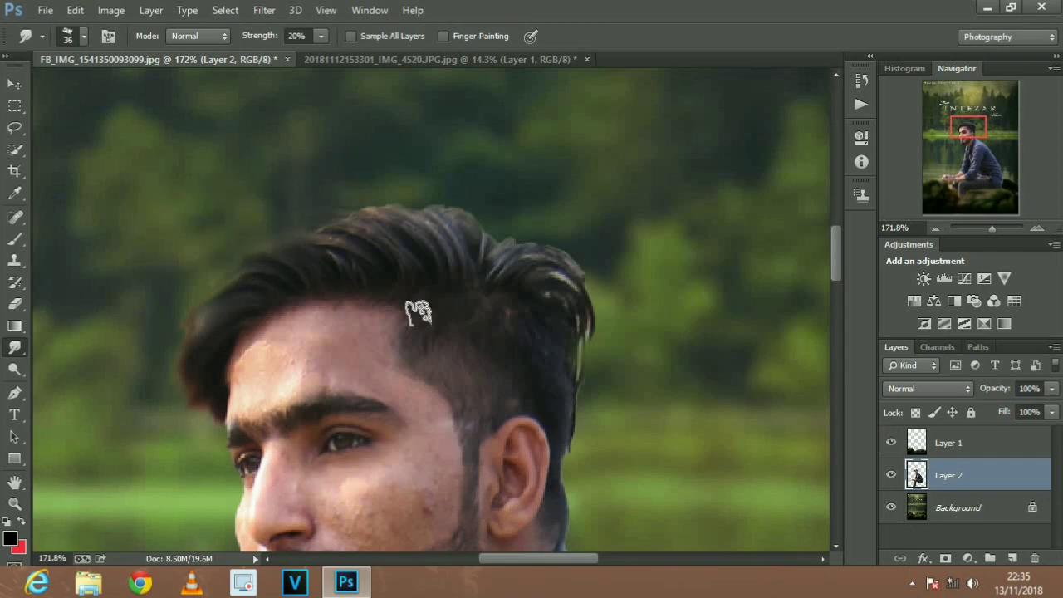
left_click_drag(394, 265, 302, 173)
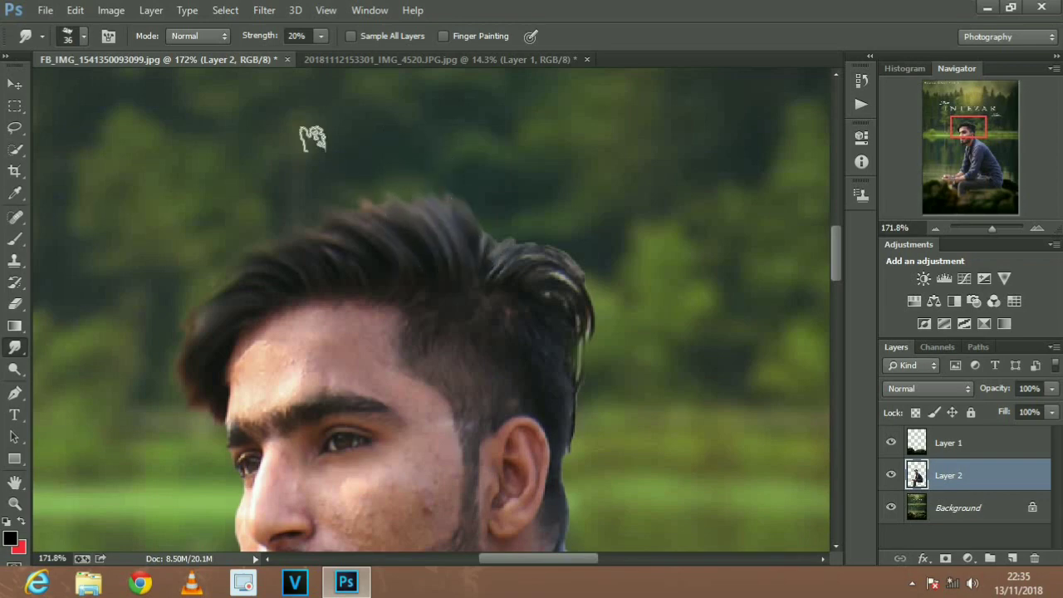
Rotate the smudge brush tip to a horizontal angle
left_click(84, 36)
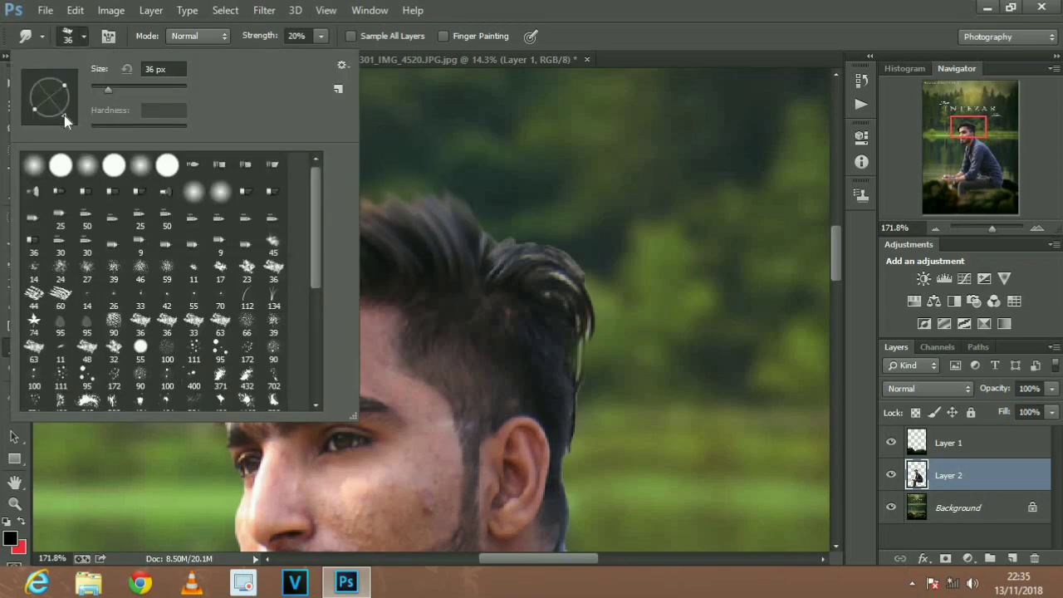
left_click(436, 264)
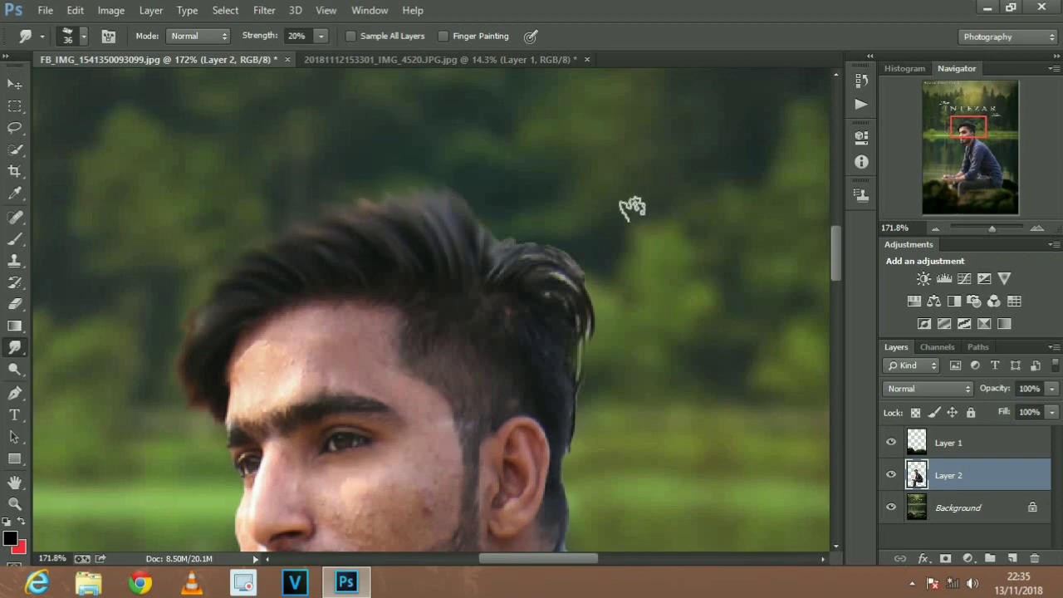
scroll(509, 217, "down", 2)
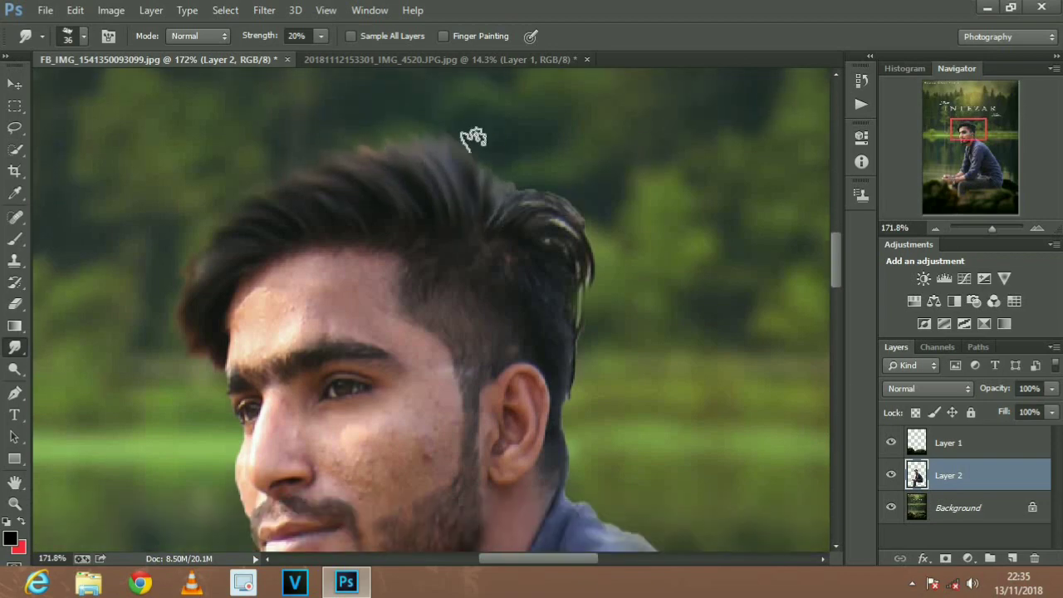
left_click(83, 35)
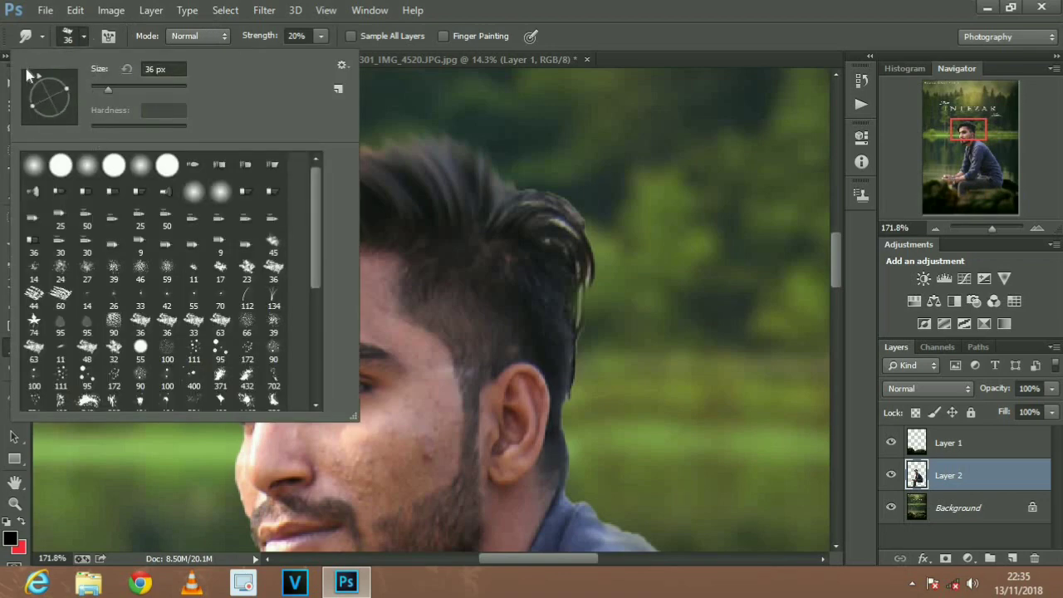
left_click_drag(30, 75, 19, 103)
left_click(490, 240)
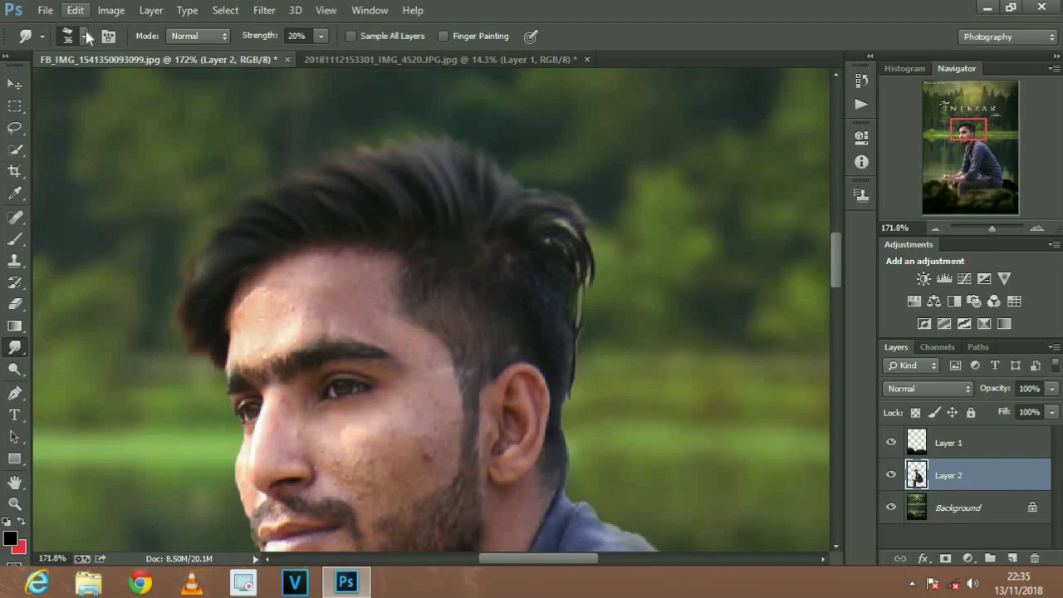
Fine-tune the smudge brush tip angle further before smudging the hair outline
left_click(84, 37)
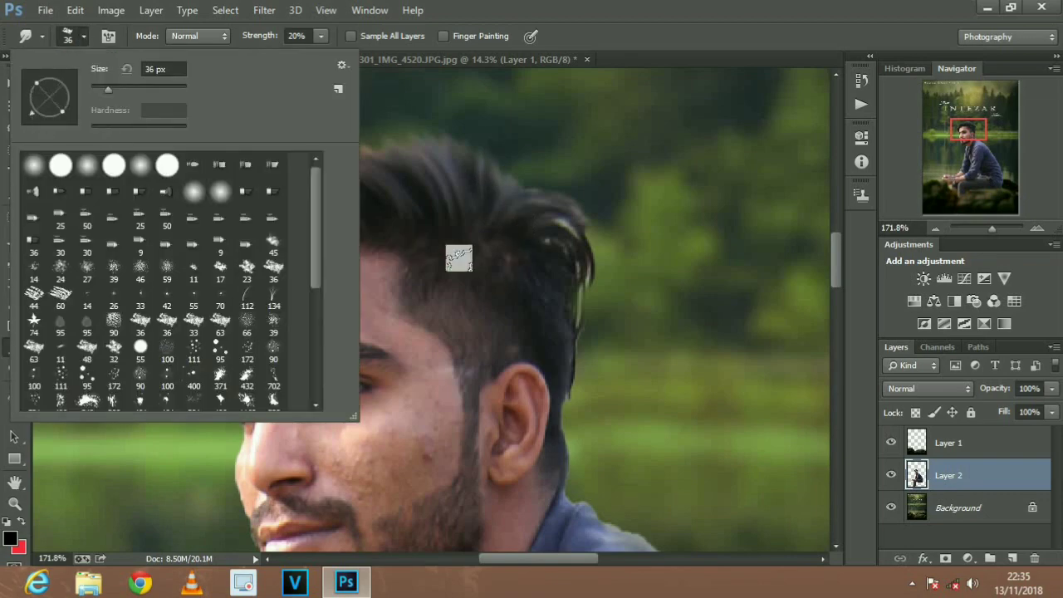
left_click(498, 228)
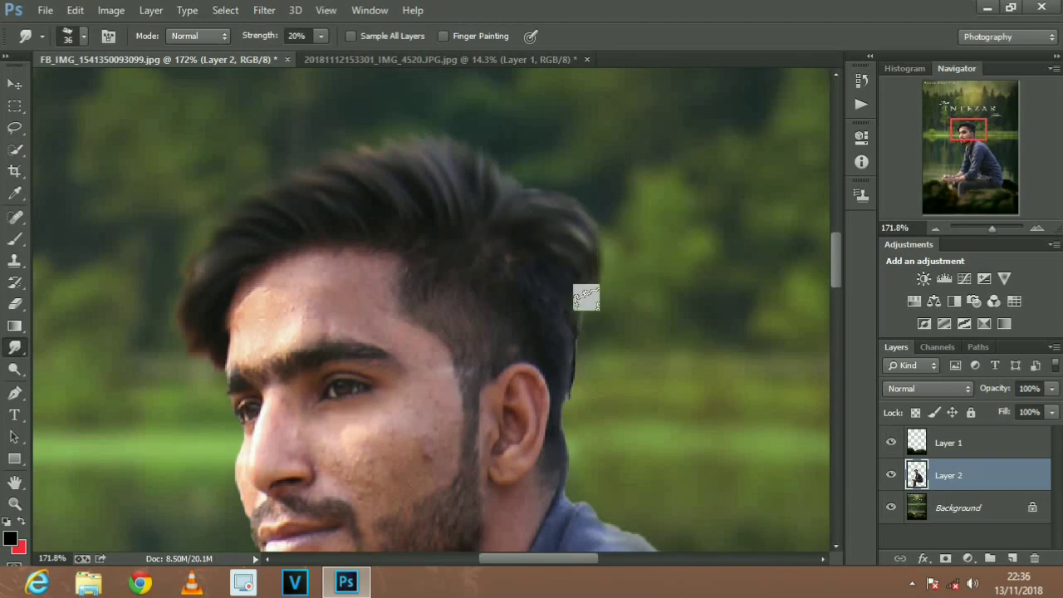
left_click(83, 36)
left_click_drag(32, 121, 404, 178)
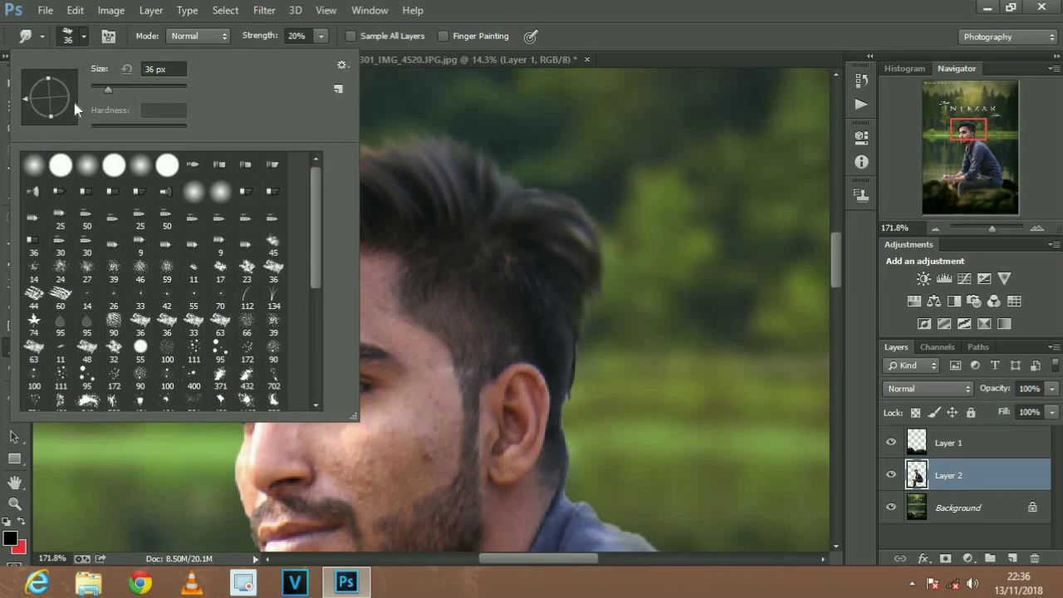
left_click_drag(28, 100, 45, 78)
left_click(582, 233)
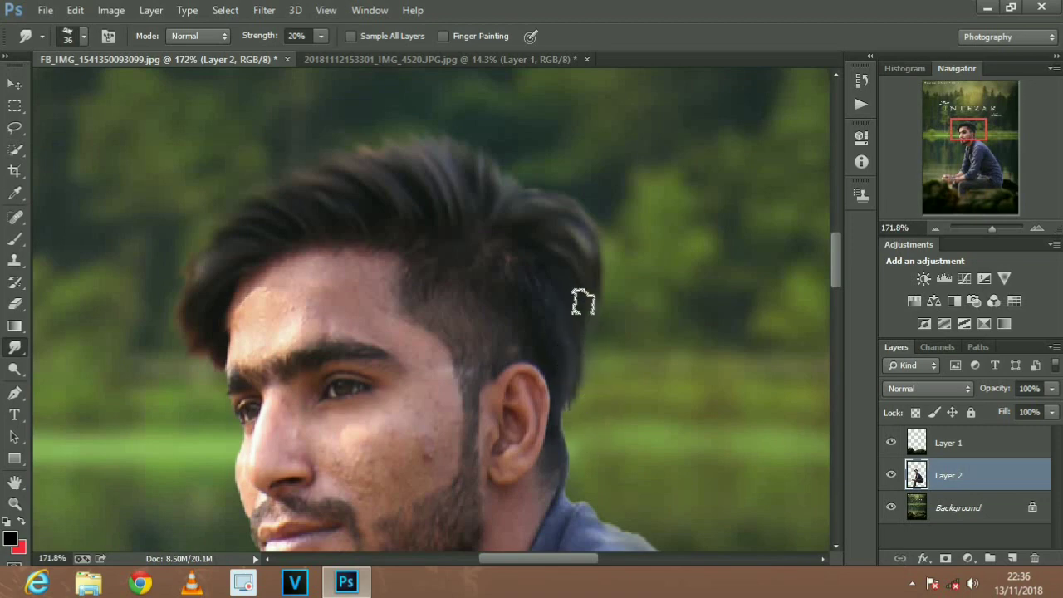
scroll(582, 304, "right", 2)
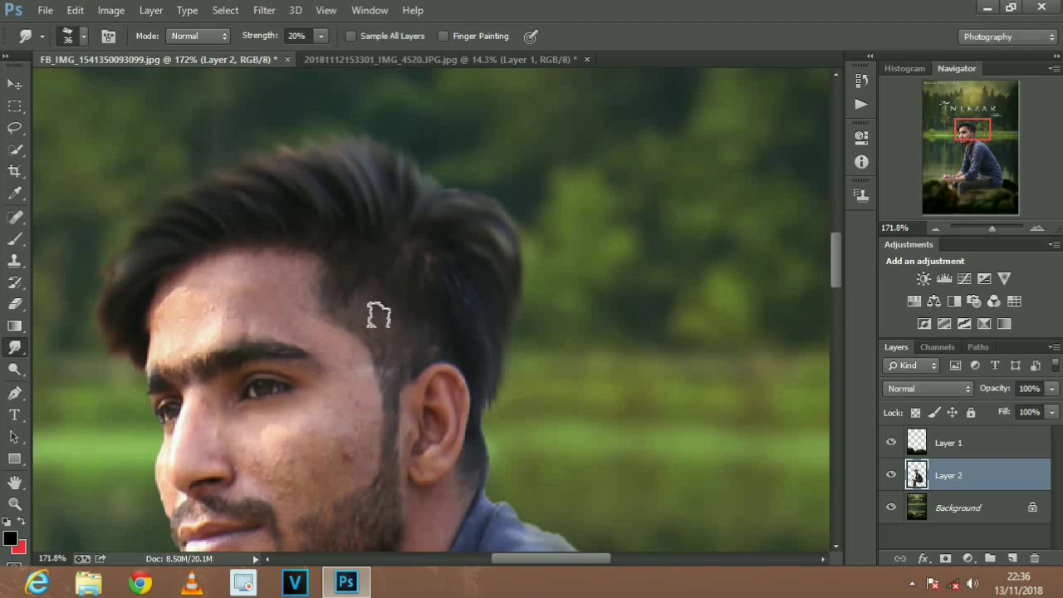
scroll(390, 275, "down", 1)
scroll(422, 297, "down", 1)
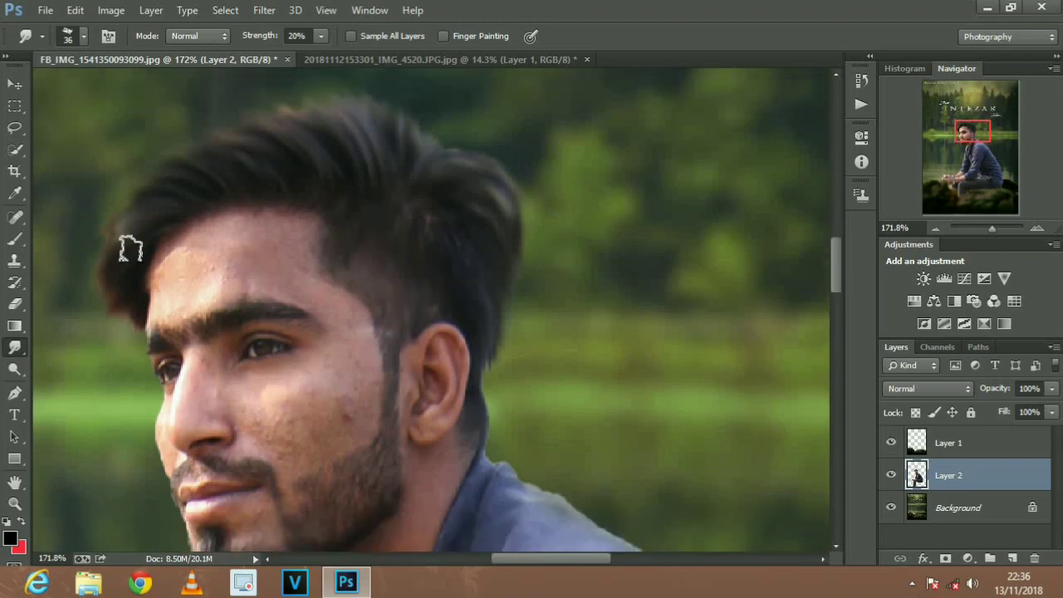
Set the smudge brush to 29 px with a soft round tip for the forehead hairline
left_click(68, 35)
left_click(140, 268)
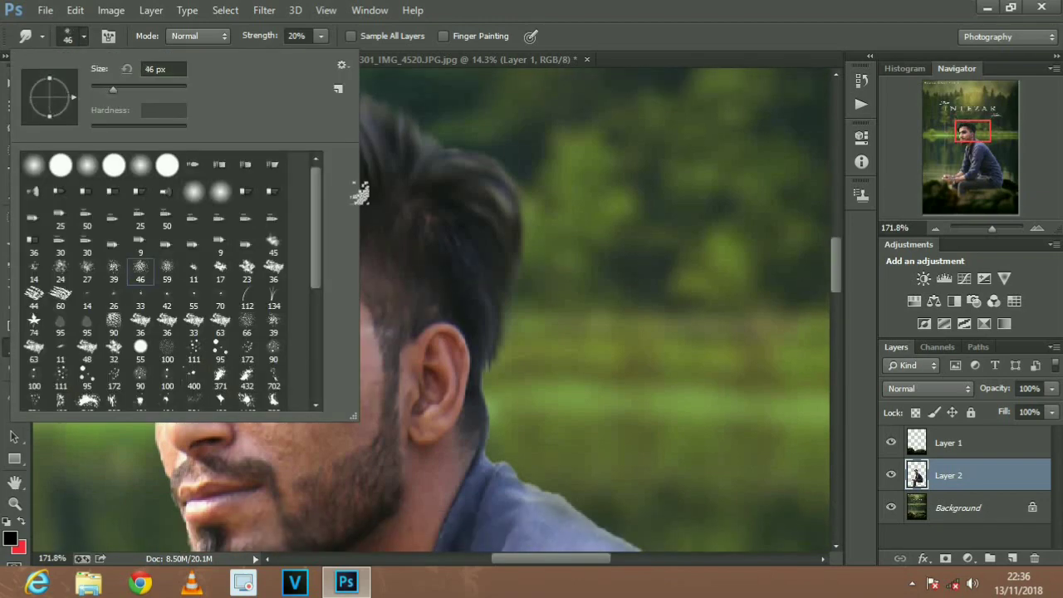
left_click_drag(114, 92, 98, 90)
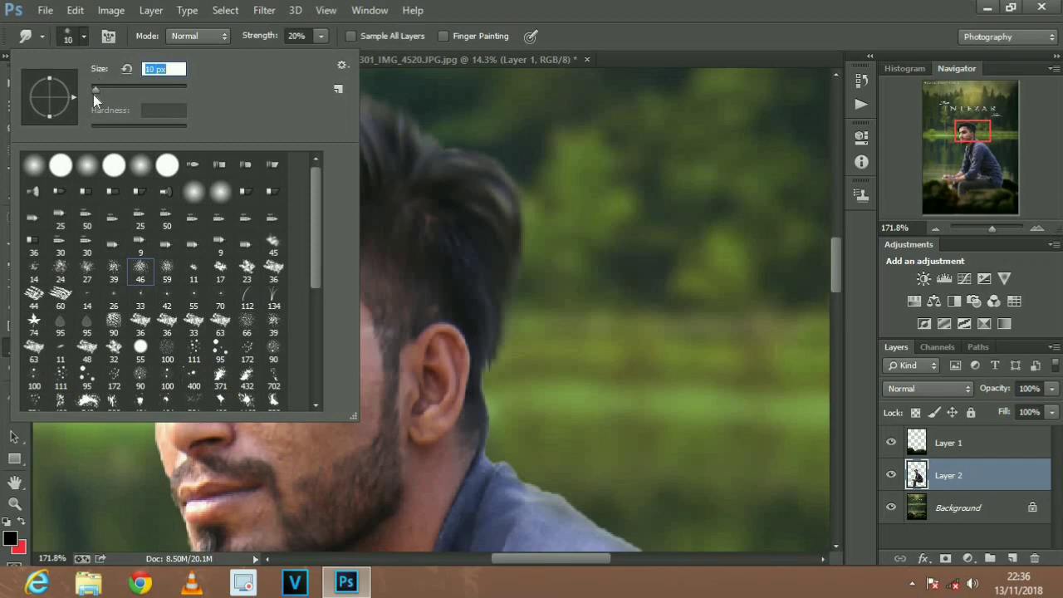
type("29")
left_click(382, 183)
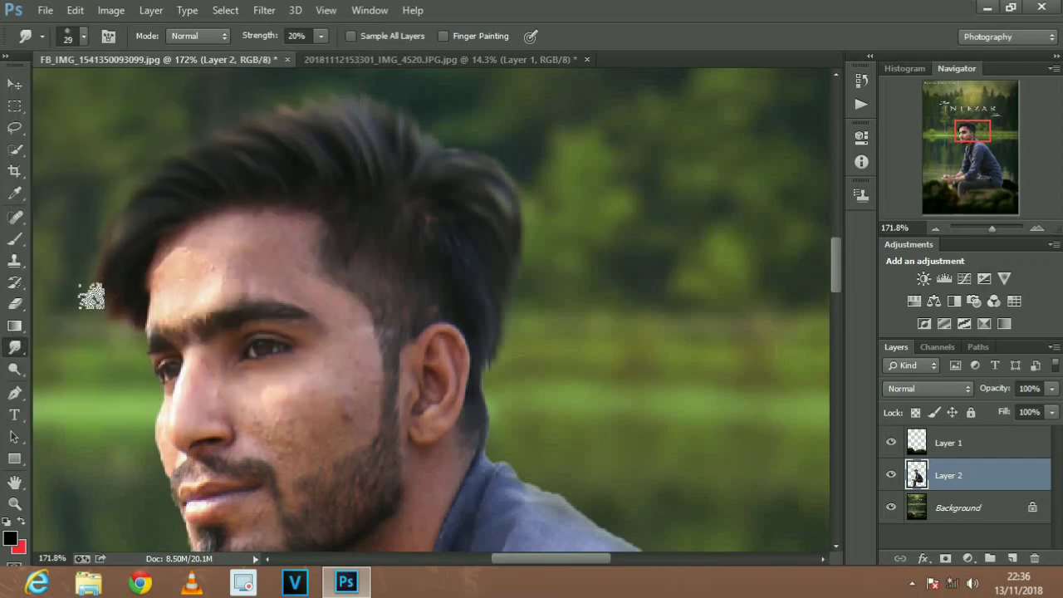
scroll(145, 256, "down", 2)
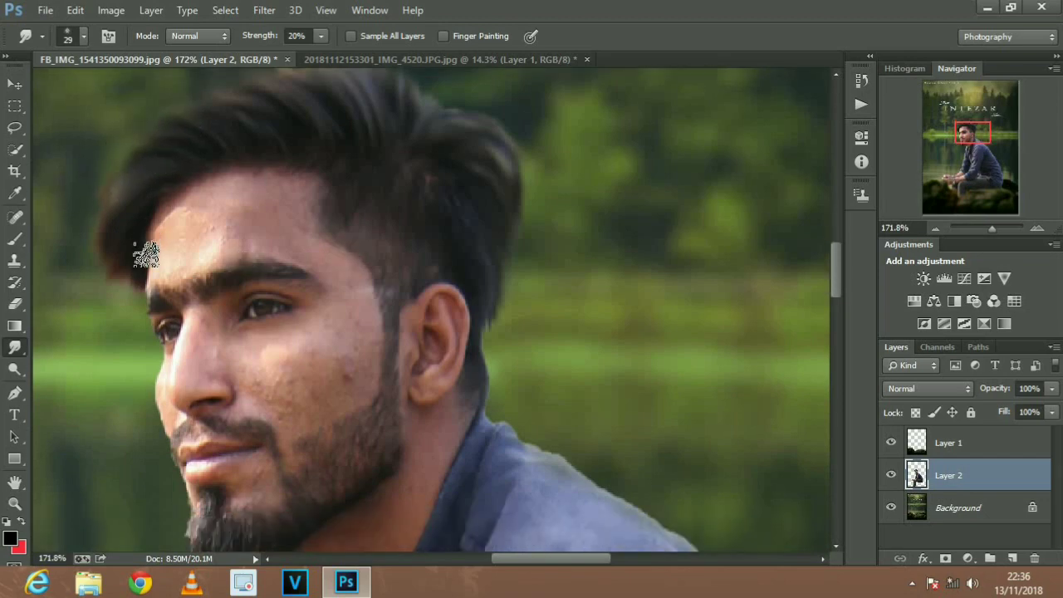
left_click(85, 36)
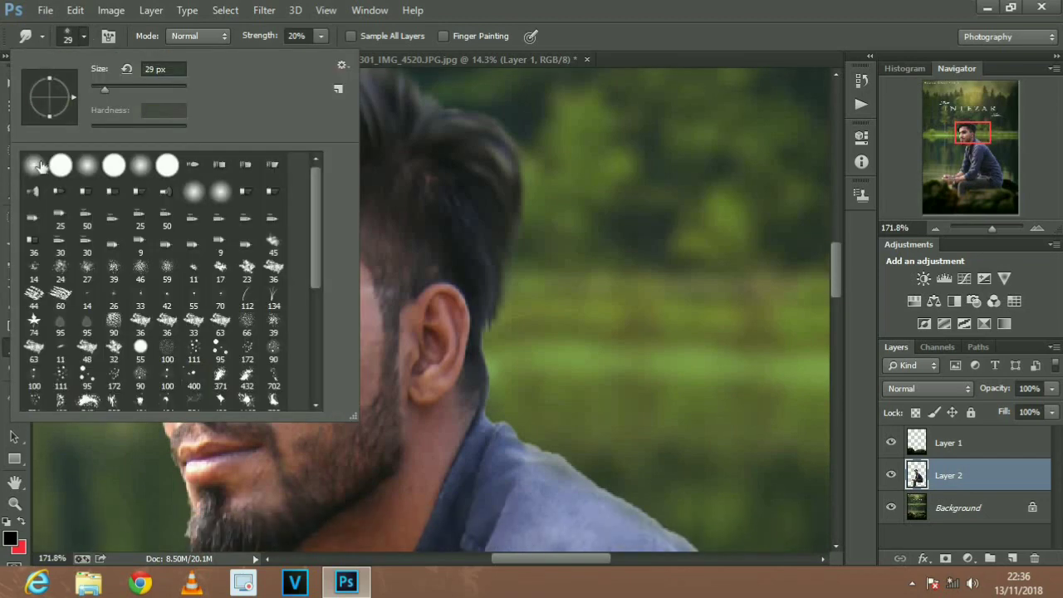
left_click(376, 357)
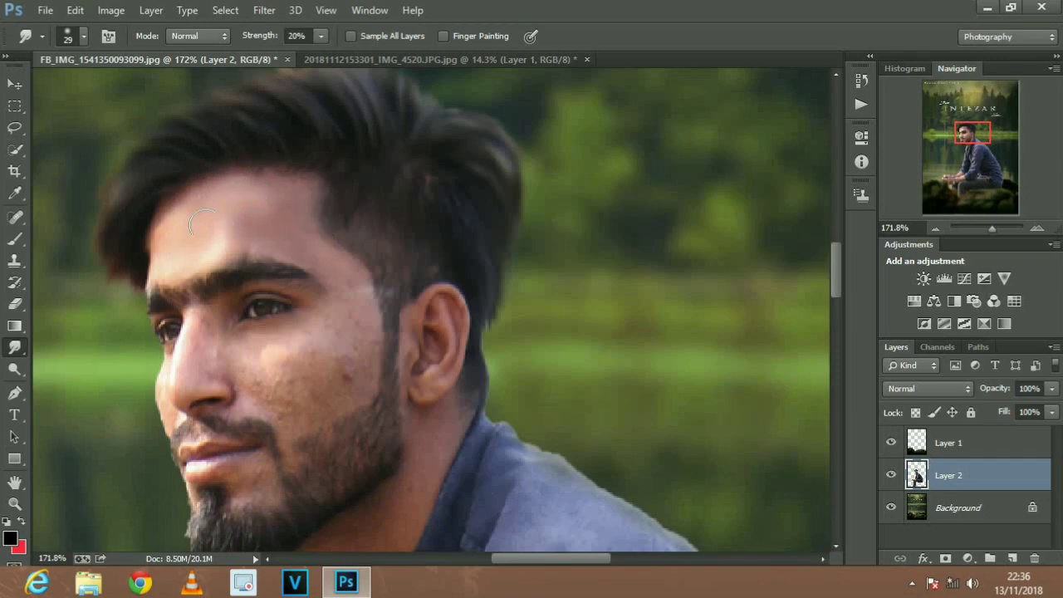
scroll(437, 309, "down", 1)
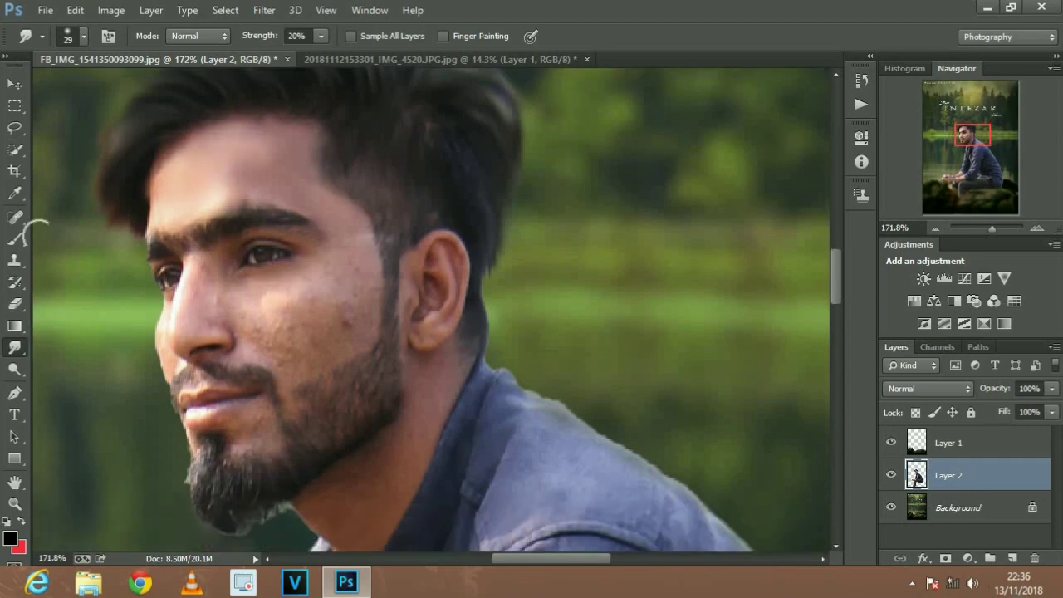
Spot-heal the cheek blemishes near the ear with a 32 px Content-Aware brush
left_click(16, 216)
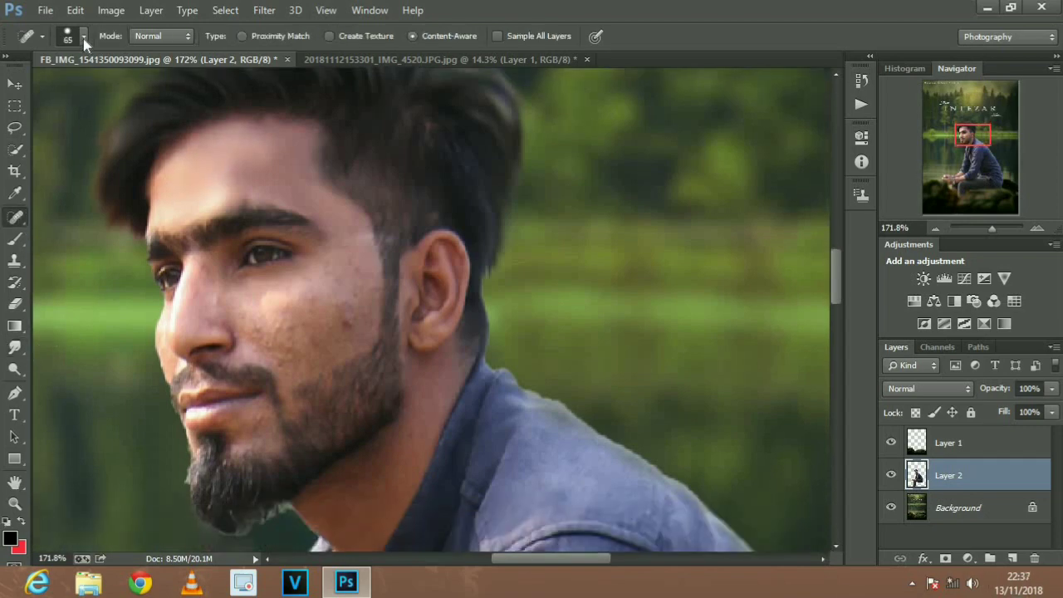
left_click(83, 38)
type("32")
key("Return")
mouse_move(339, 324)
left_mouse_down()
mouse_move(314, 303)
mouse_move(301, 327)
left_mouse_up()
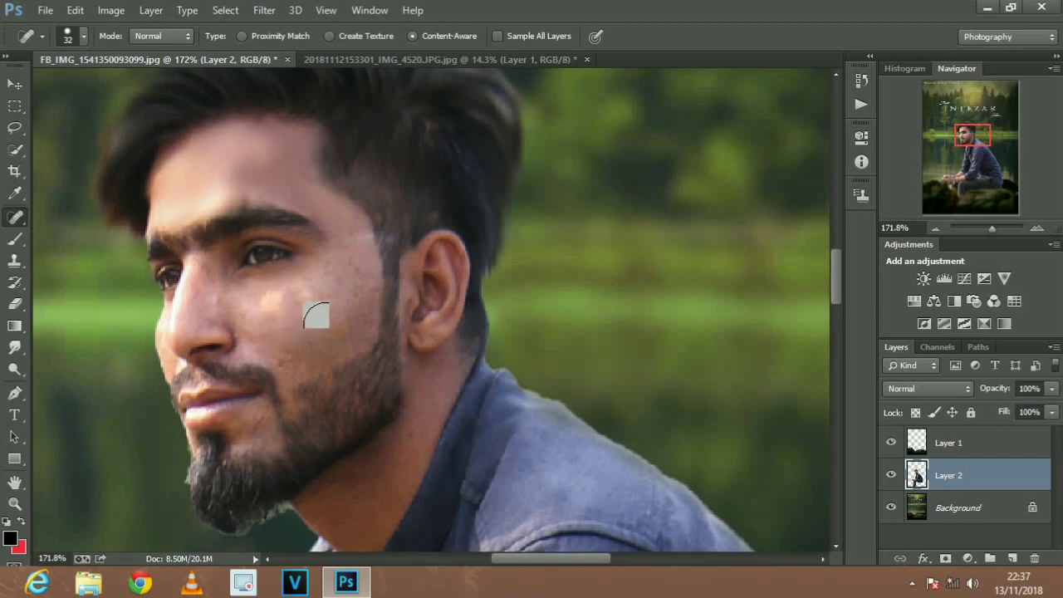
left_click(278, 309)
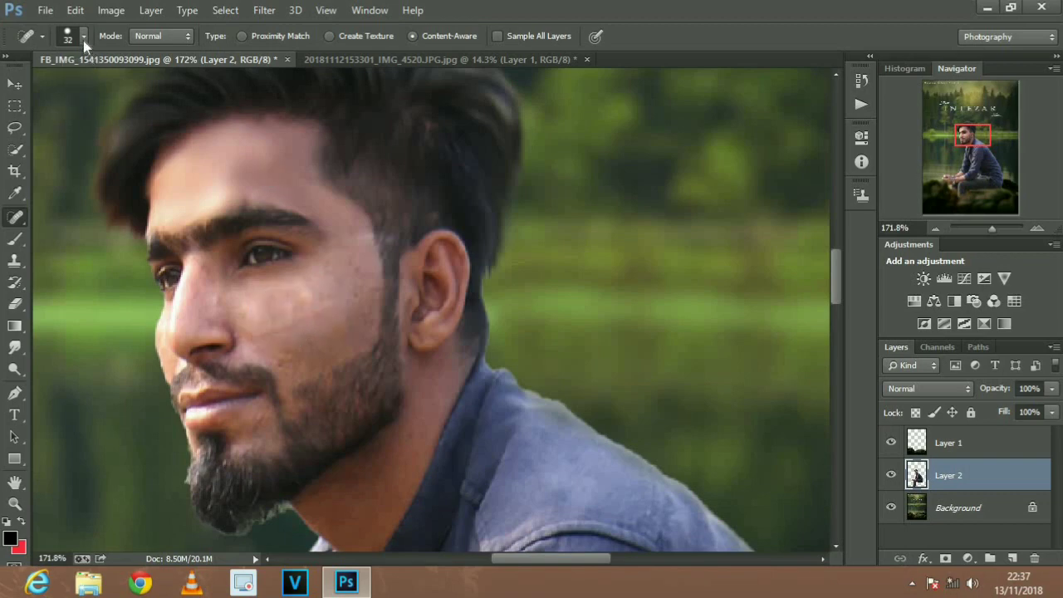
left_click(83, 37)
key("Escape")
left_click(14, 347)
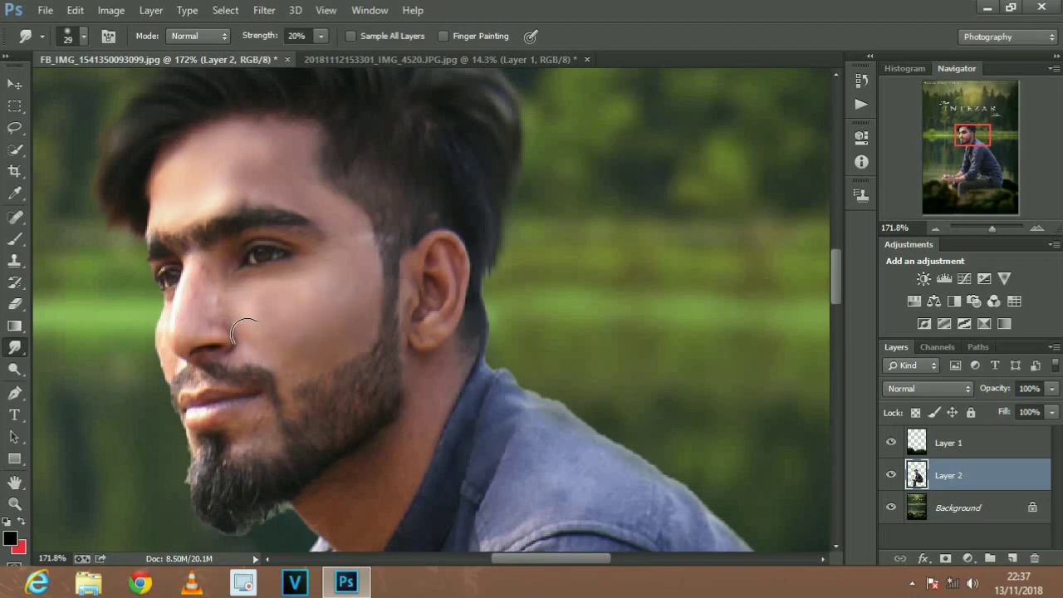
Smudge the clasped hands' edges into the background with a 20 px brush
scroll(365, 376, "down", 2)
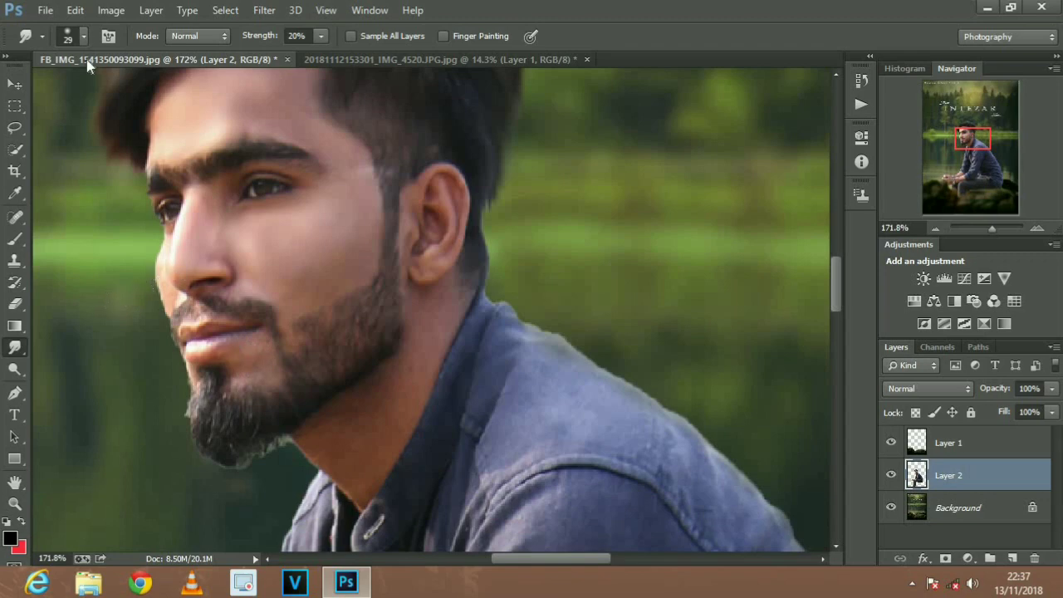
right_click(79, 92)
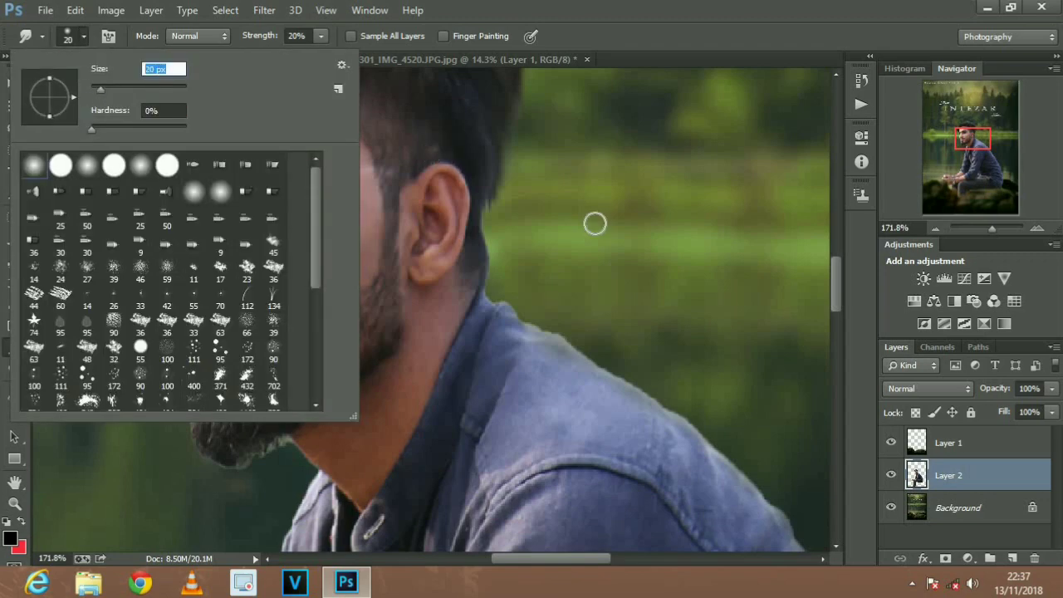
key("Return")
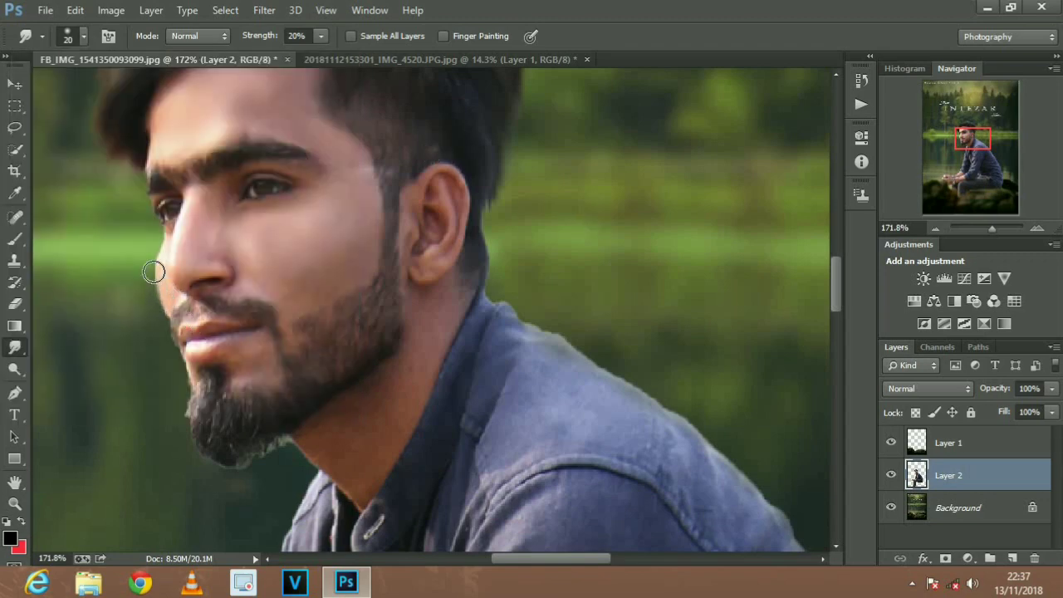
scroll(534, 295, "down", 3)
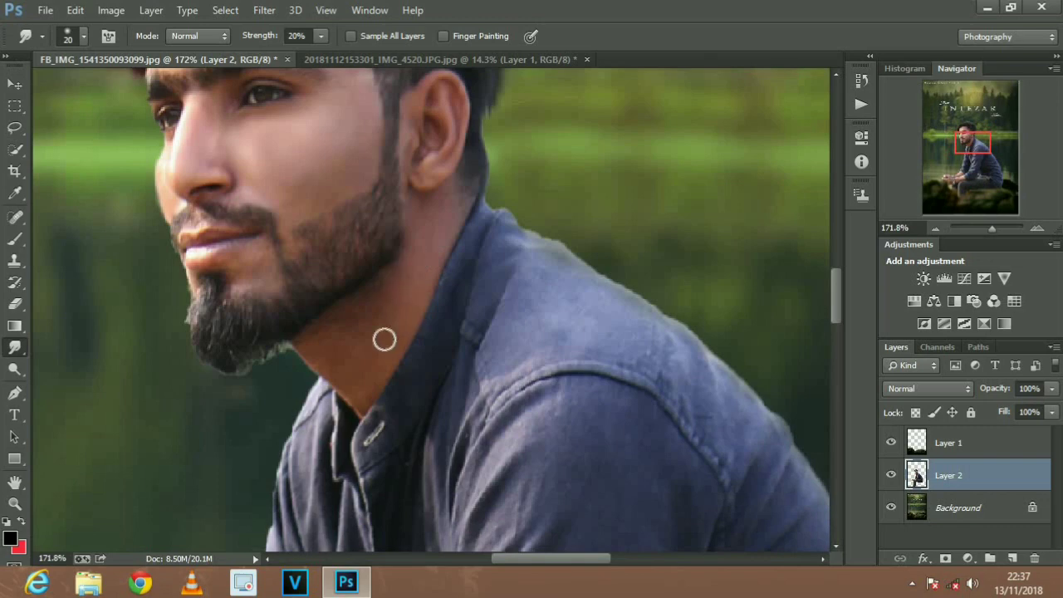
scroll(384, 290, "down", 3)
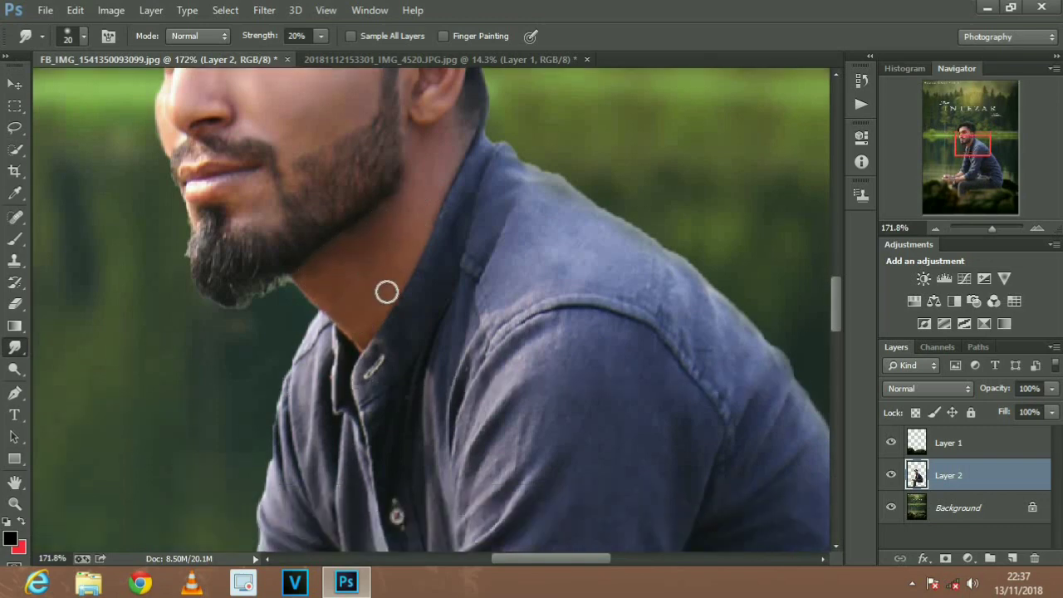
scroll(498, 274, "down", 5)
scroll(582, 299, "down", 5)
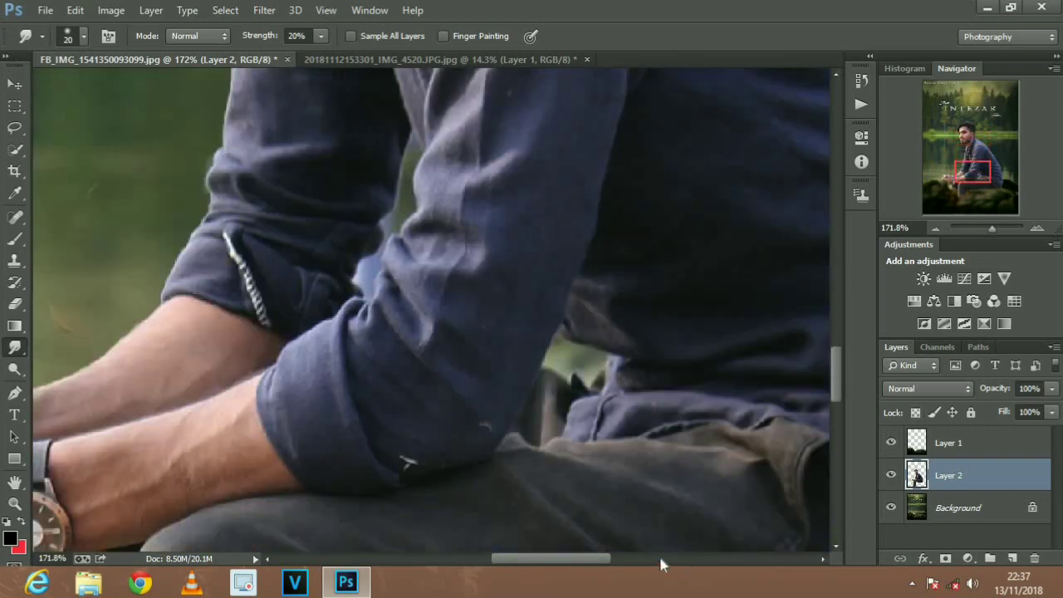
left_click_drag(545, 559, 493, 559)
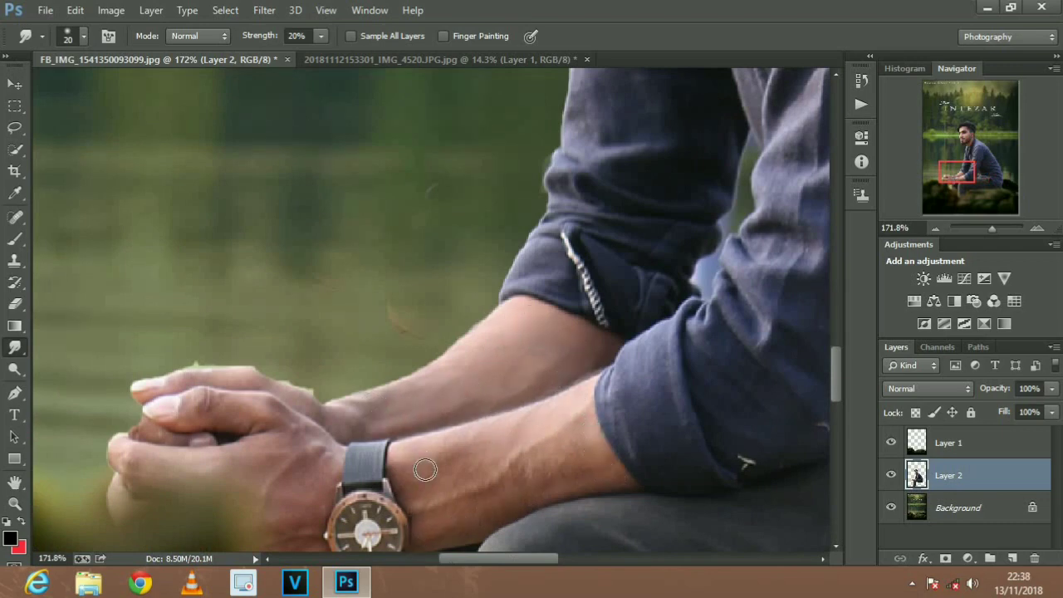
scroll(277, 455, "down", 3)
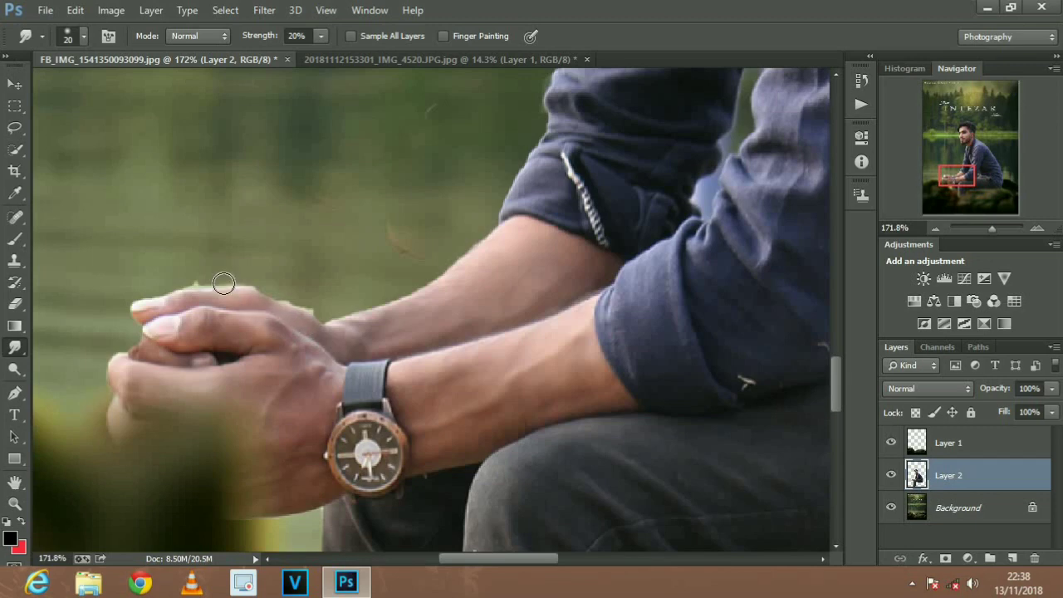
left_click(15, 305)
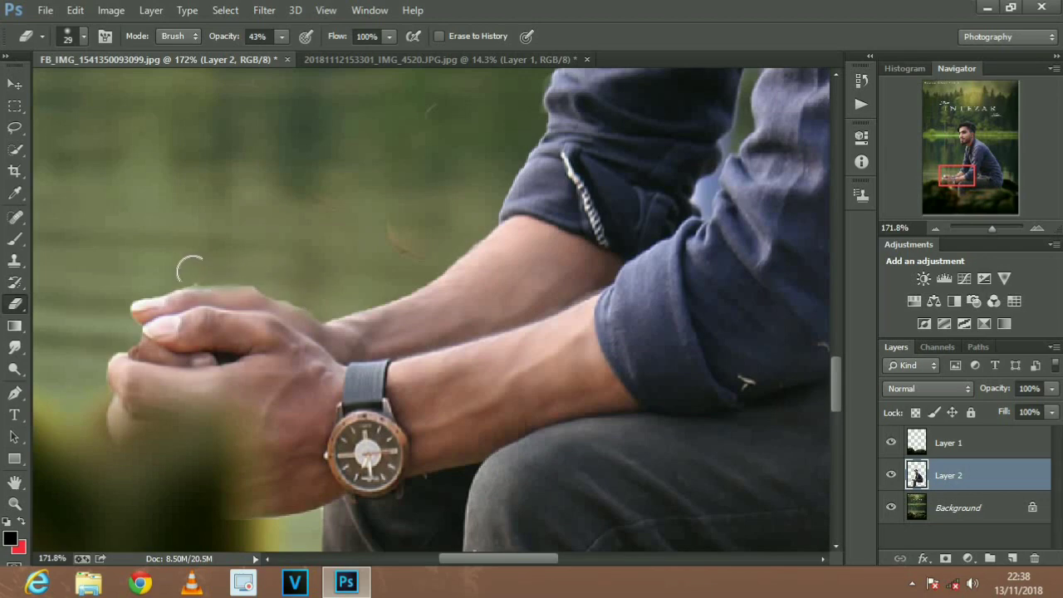
Zoom in on the man's face and return to the Smudge tool at 20% strength
scroll(184, 266, "down", 2)
scroll(249, 225, "up", 3)
scroll(247, 224, "up", 4)
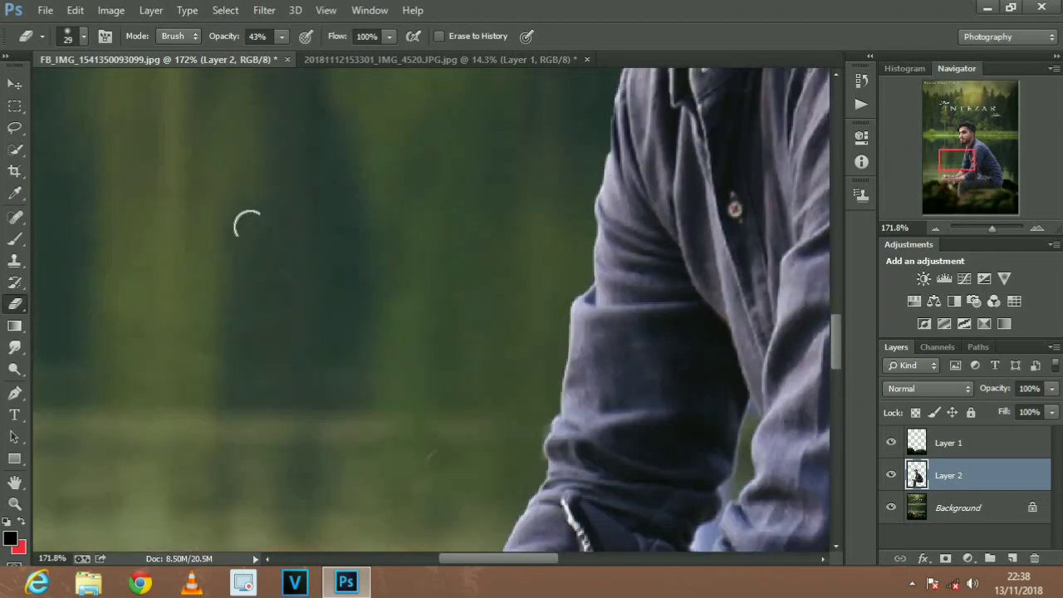
scroll(518, 308, "down", 2)
scroll(520, 304, "down", 2)
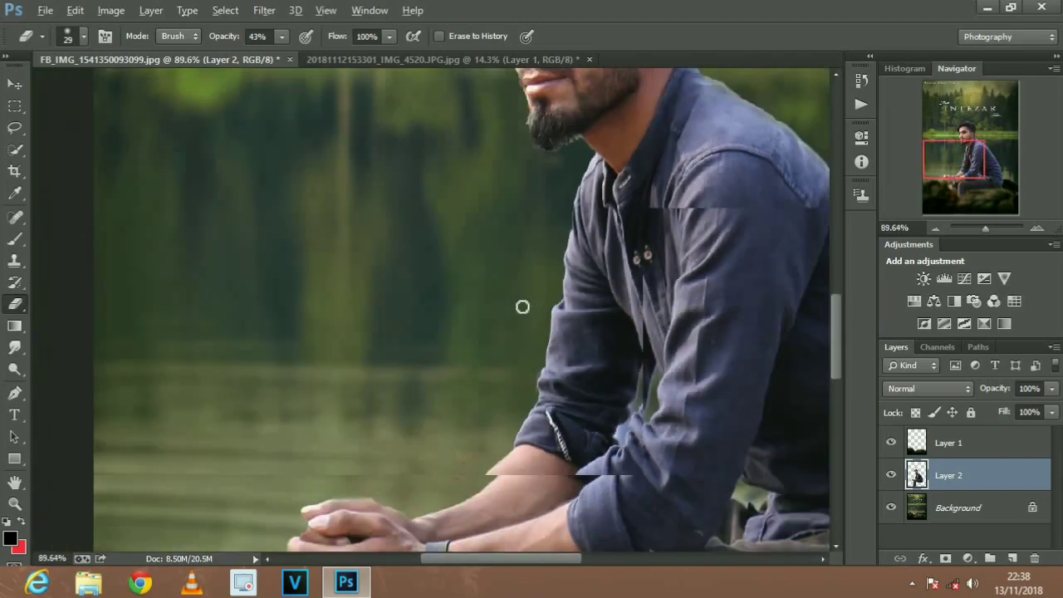
scroll(523, 306, "down", 2)
scroll(740, 241, "up", 2)
scroll(695, 254, "up", 2)
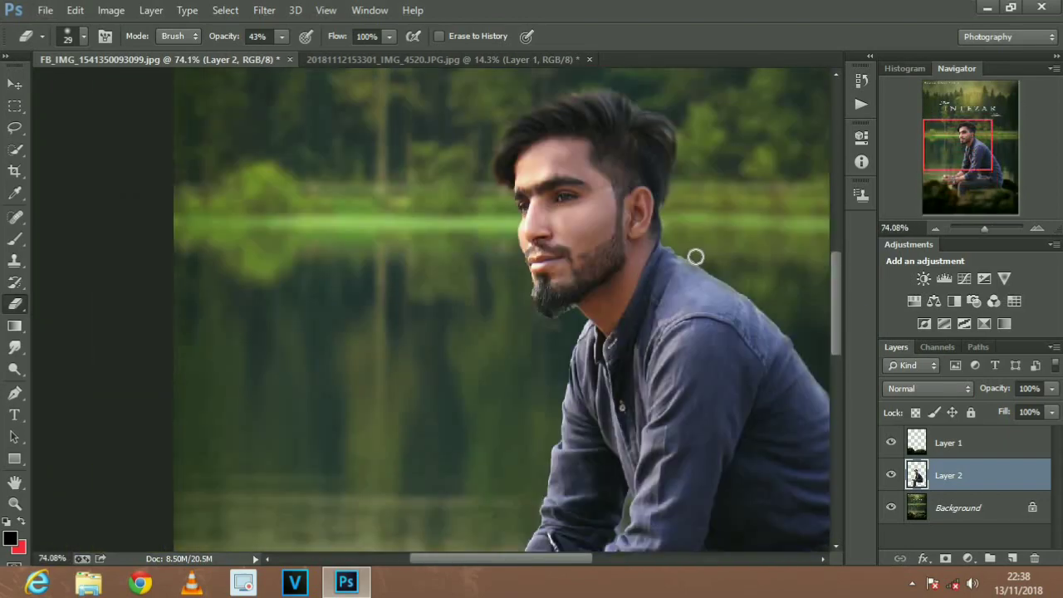
scroll(696, 254, "up", 2)
scroll(631, 264, "up", 2)
scroll(629, 261, "up", 1)
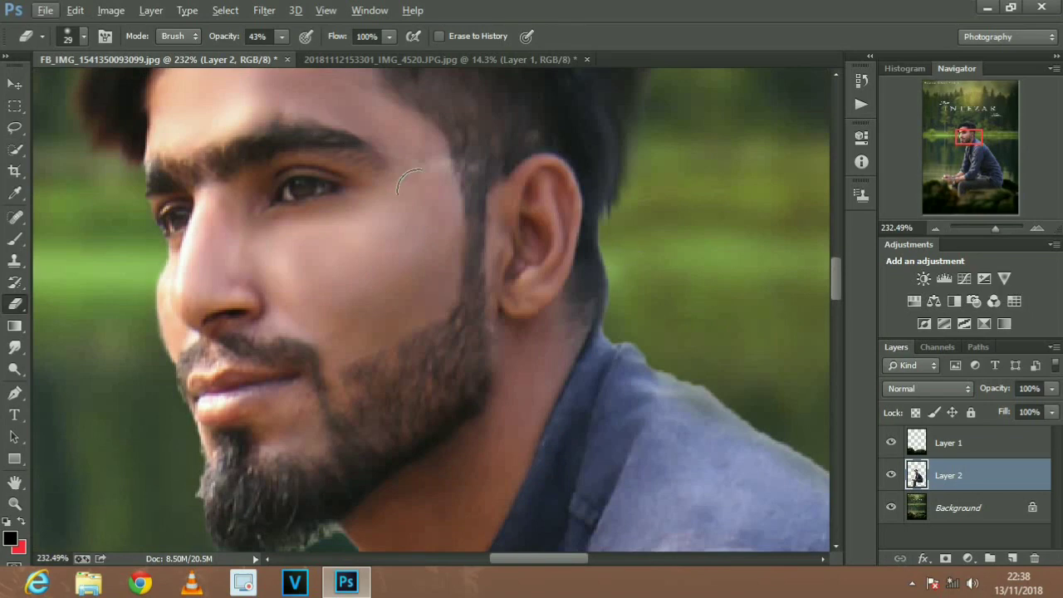
left_click(15, 261)
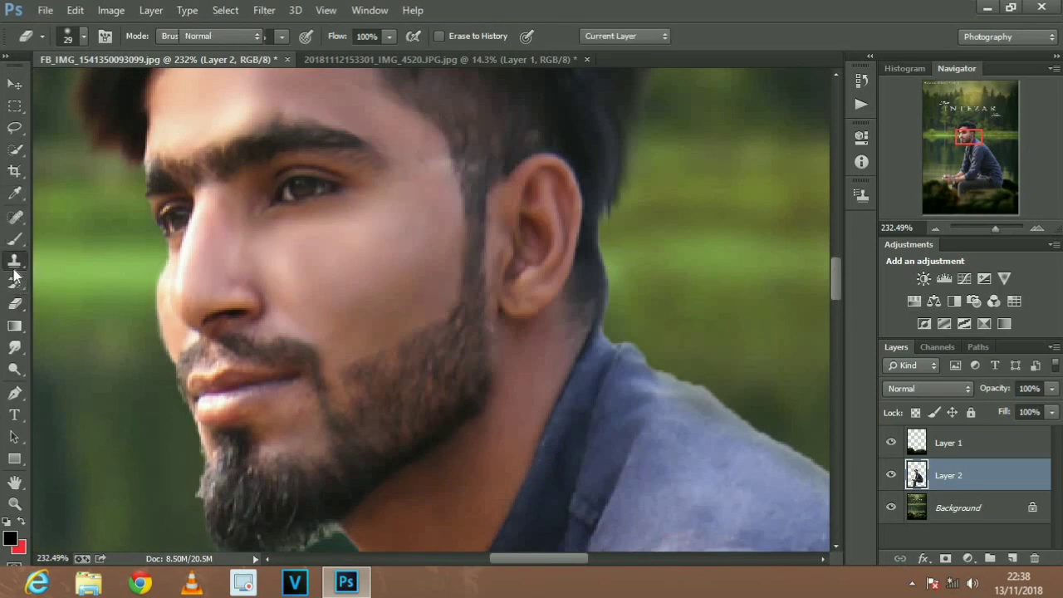
left_click(14, 348)
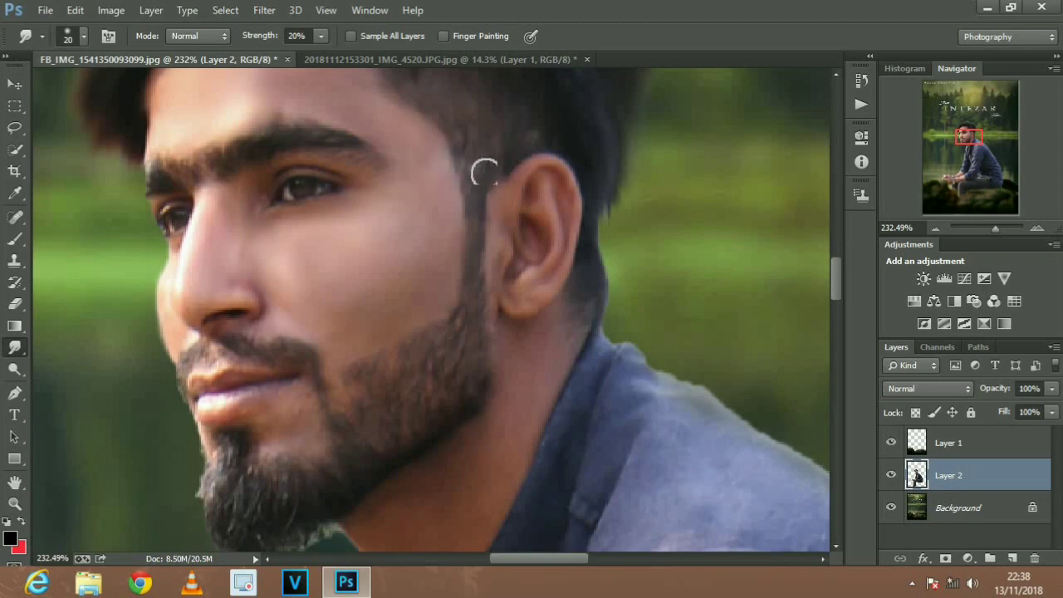
scroll(471, 169, "down", 1)
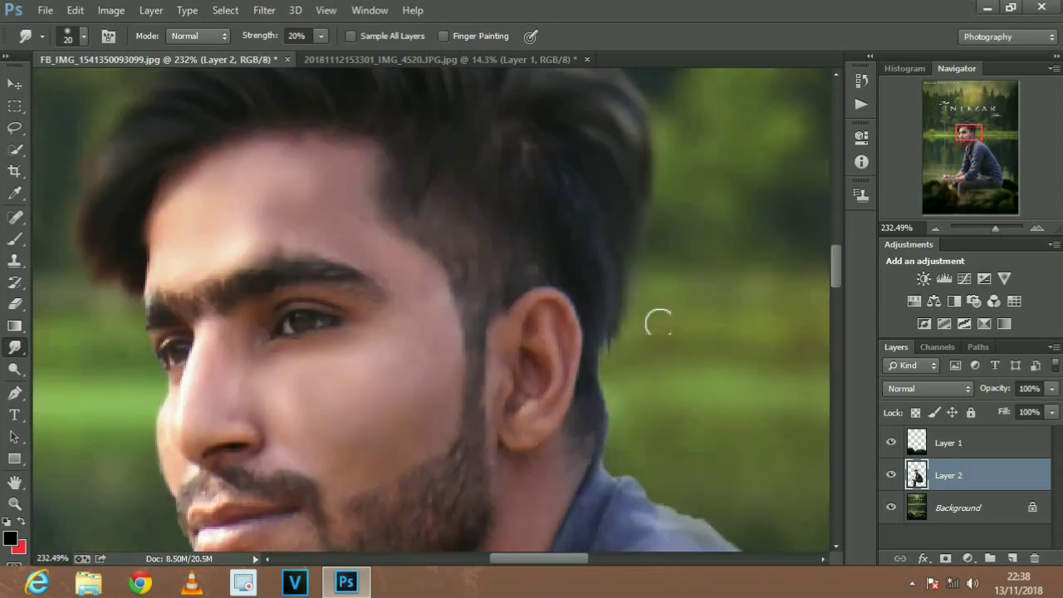
Set up the Dodge tool with a 24 px brush
scroll(545, 412, "down", 5)
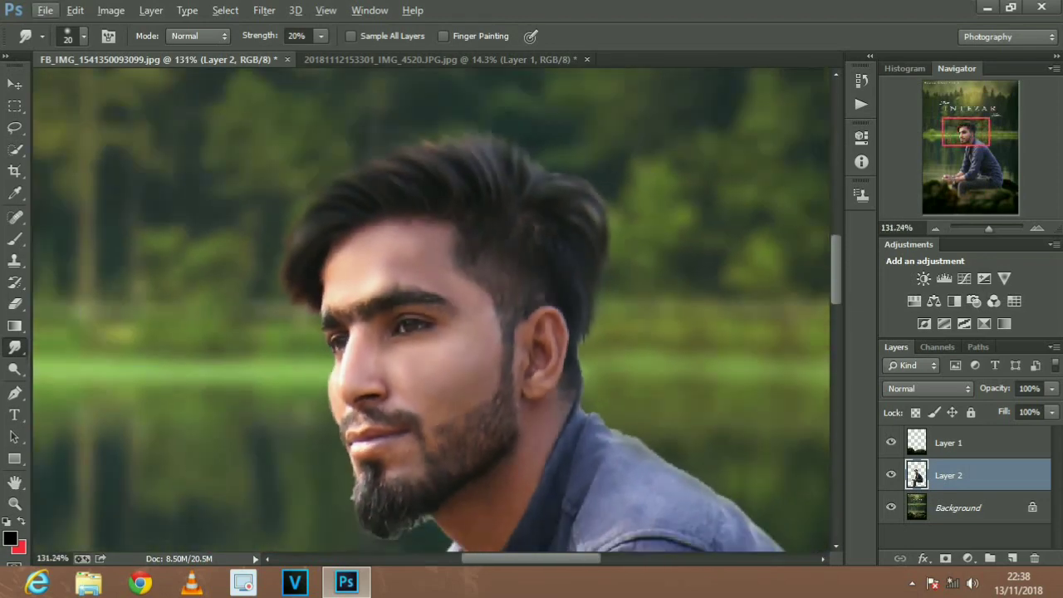
left_click(15, 370)
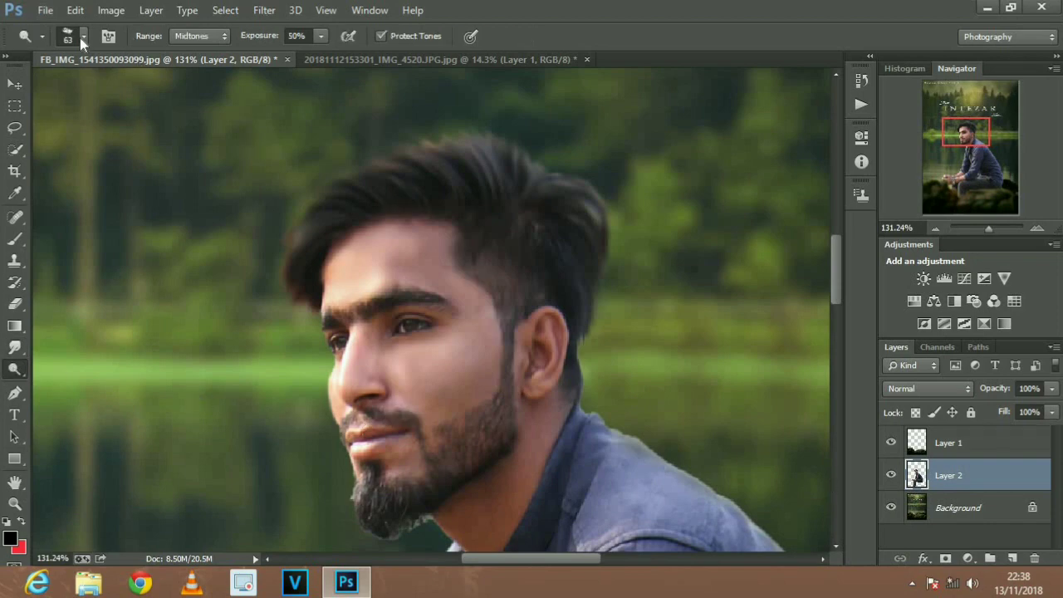
left_click(83, 35)
left_click_drag(114, 89, 102, 89)
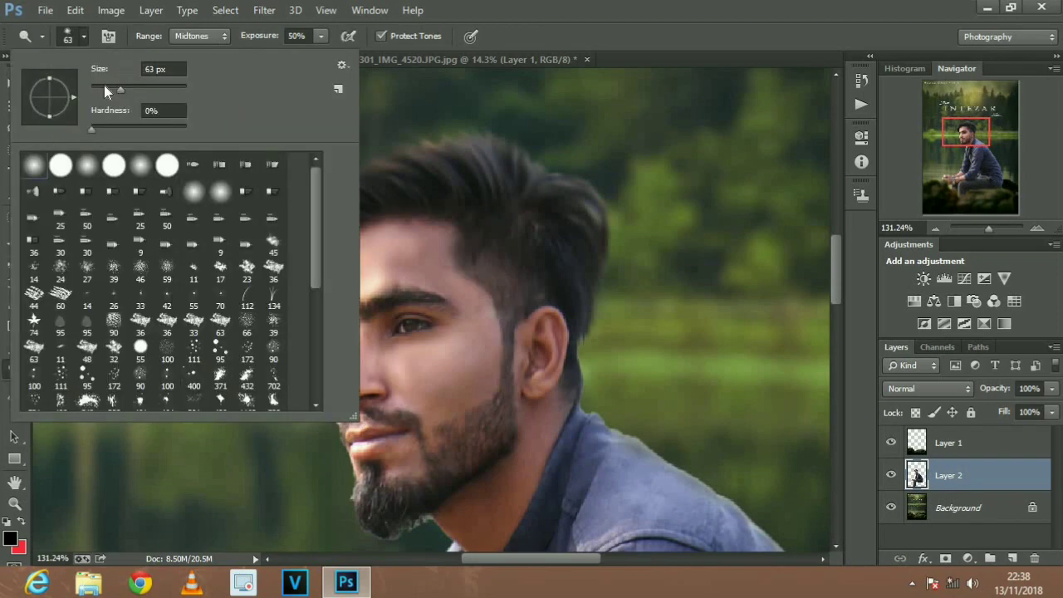
left_click(458, 316)
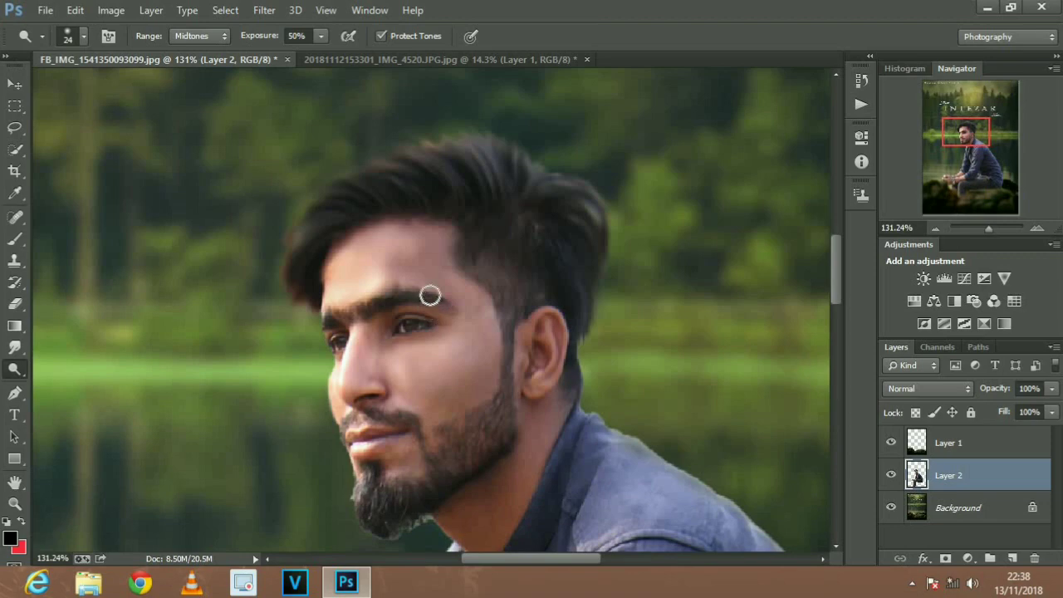
Dodge-brighten the forehead, cheeks beside the nose, upper lip, beard and cheek near the ear
mouse_move(435, 286)
left_mouse_down()
mouse_move(439, 233)
mouse_move(426, 255)
mouse_move(486, 328)
mouse_move(485, 384)
mouse_move(438, 411)
mouse_move(474, 349)
mouse_move(420, 382)
mouse_move(458, 354)
mouse_move(429, 434)
left_mouse_up()
mouse_move(480, 401)
left_mouse_down()
mouse_move(449, 405)
mouse_move(398, 380)
mouse_move(465, 342)
mouse_move(360, 387)
mouse_move(444, 322)
mouse_move(376, 365)
left_mouse_up()
mouse_move(347, 403)
left_mouse_down()
mouse_move(412, 453)
mouse_move(410, 473)
left_mouse_up()
scroll(525, 402, "down", 3)
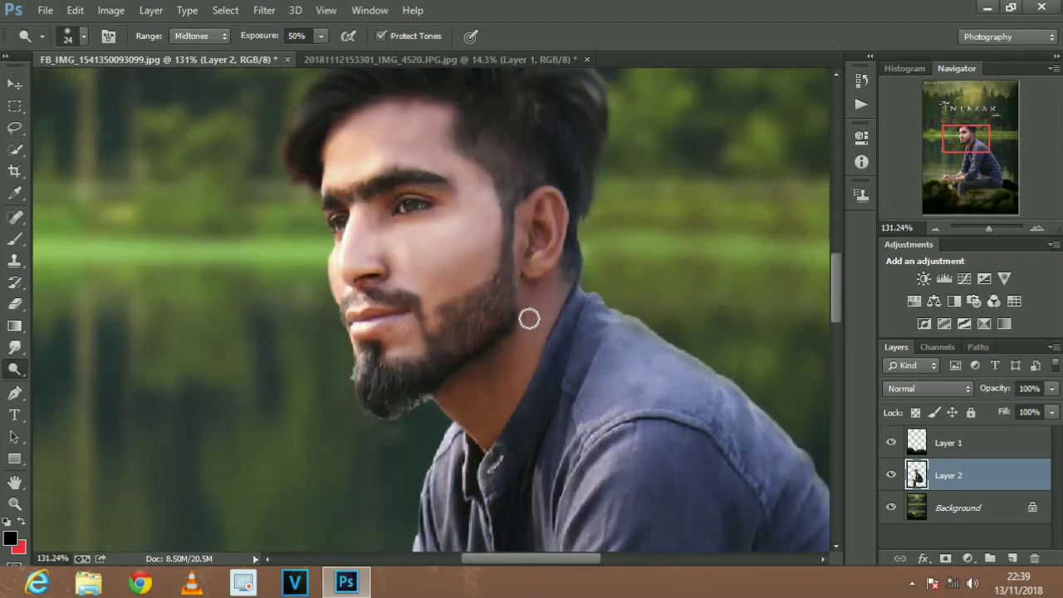
mouse_move(429, 301)
left_mouse_down()
mouse_move(545, 202)
mouse_move(533, 309)
mouse_move(549, 318)
mouse_move(527, 387)
mouse_move(483, 367)
mouse_move(479, 439)
mouse_move(515, 385)
mouse_move(527, 339)
mouse_move(488, 390)
left_mouse_up()
scroll(526, 349, "down", 3)
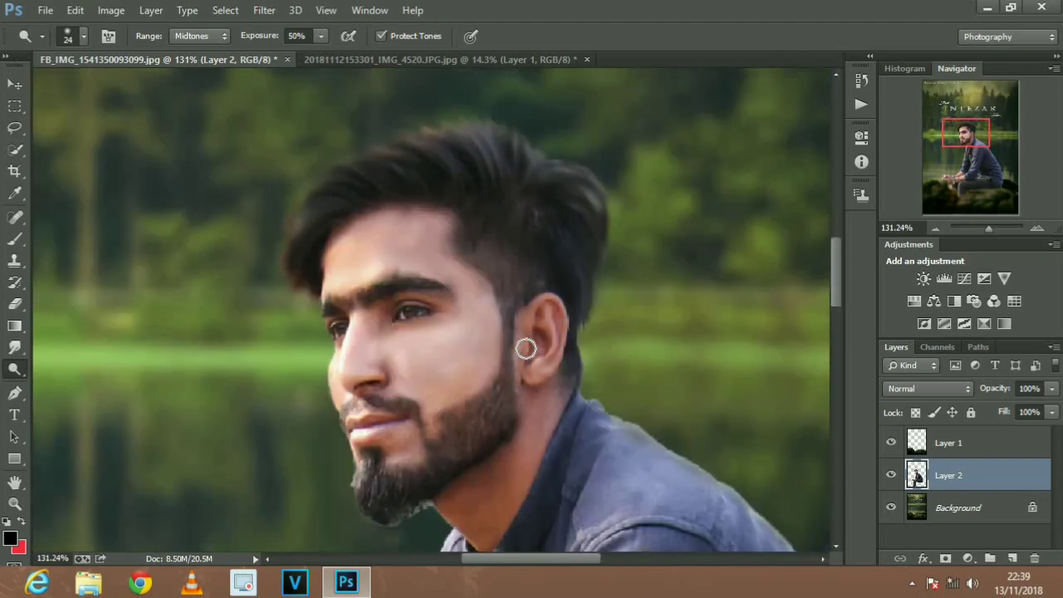
scroll(480, 344, "down", 2)
scroll(556, 294, "down", 1)
scroll(557, 294, "down", 1)
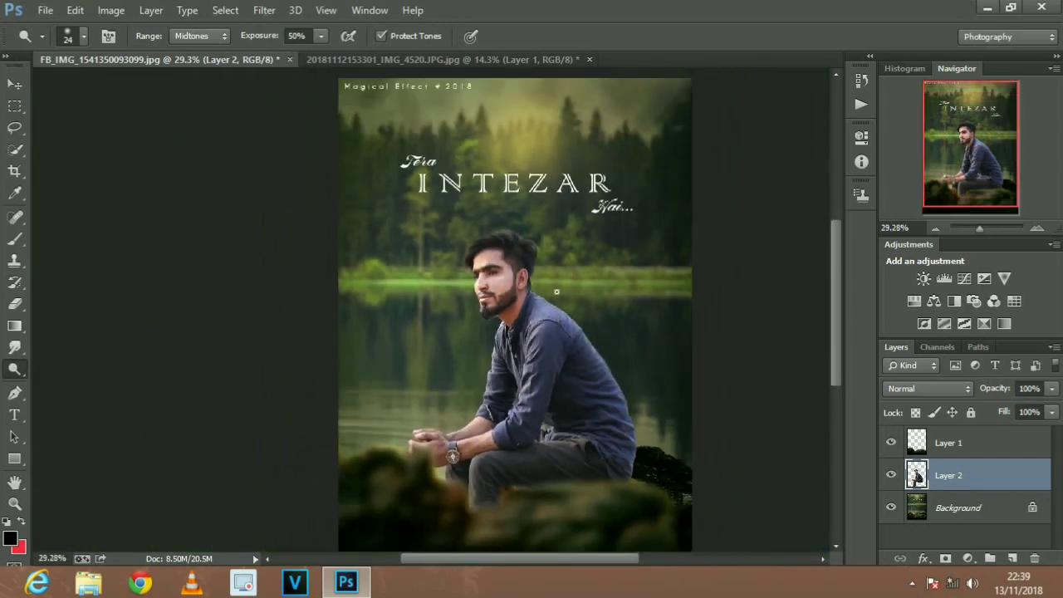
scroll(553, 285, "up", 2)
scroll(604, 272, "down", 1)
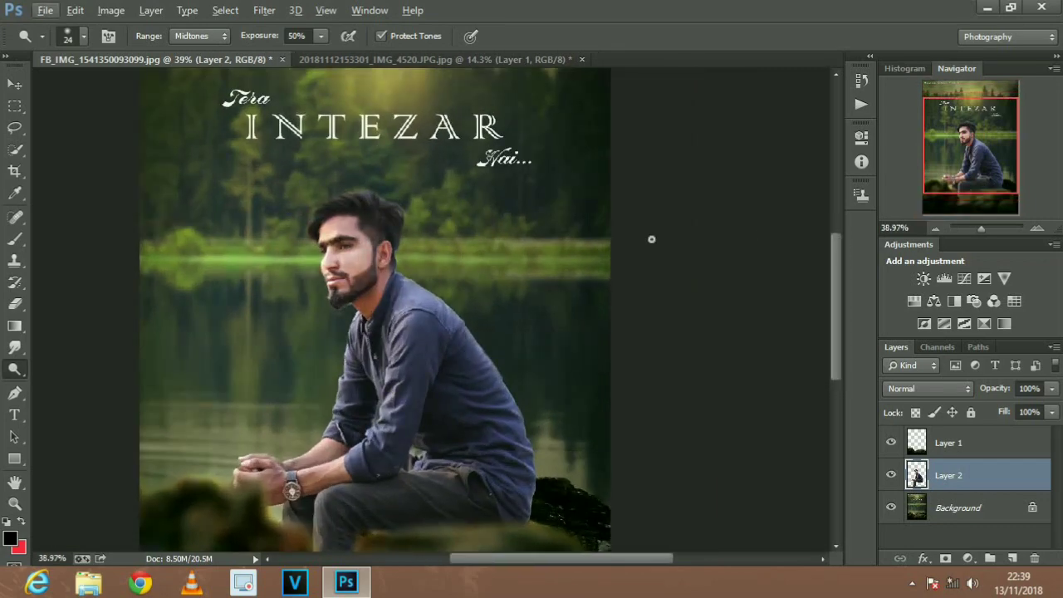
scroll(640, 240, "down", 1)
In Camera Raw, set Highlights -53, Shadows +30 and Blacks -14
left_click(274, 10)
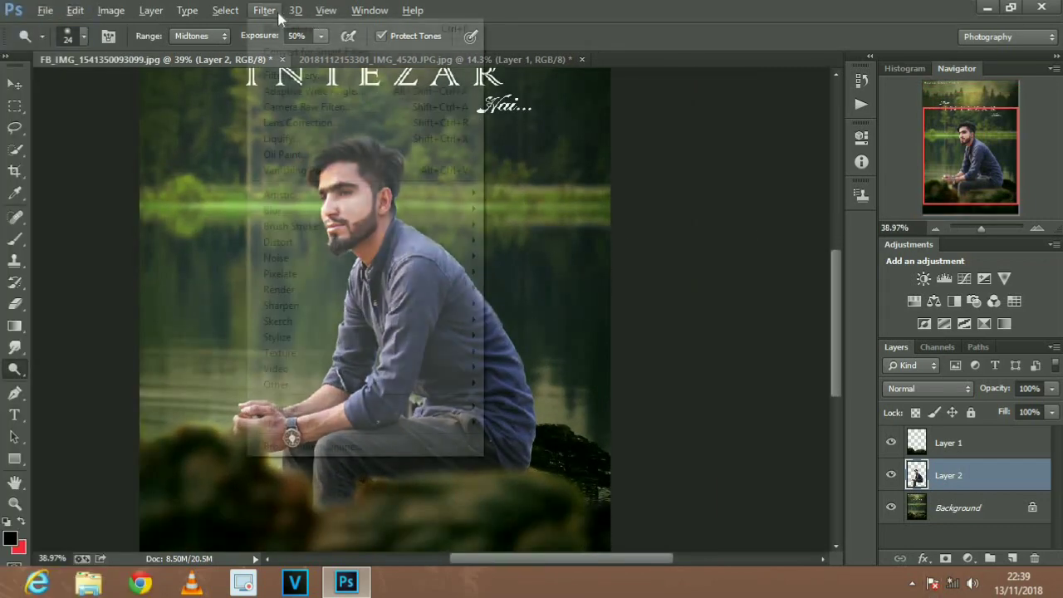
left_click(336, 108)
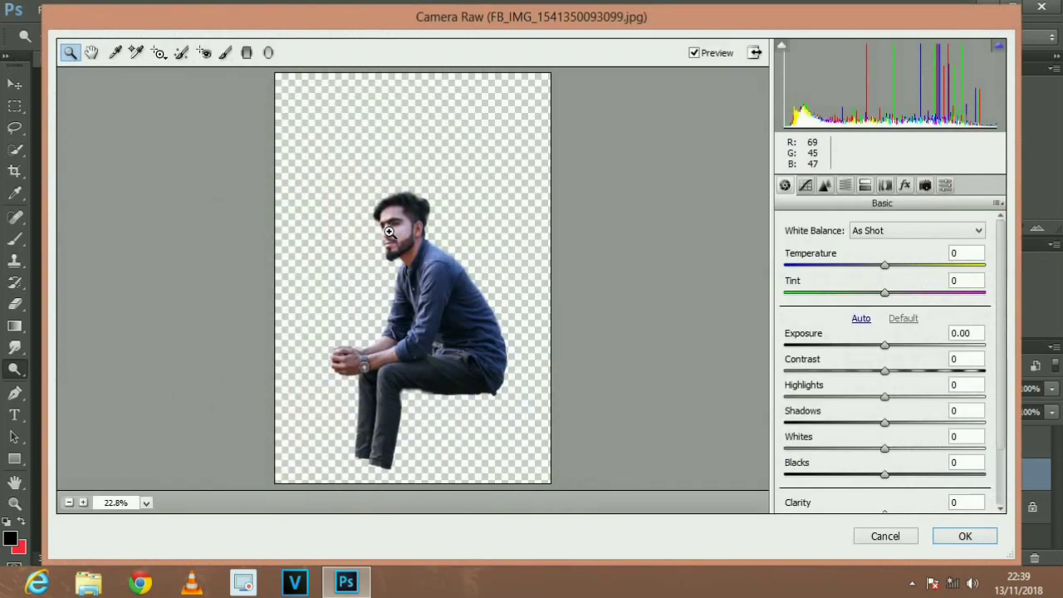
left_click(393, 241)
left_click(396, 276)
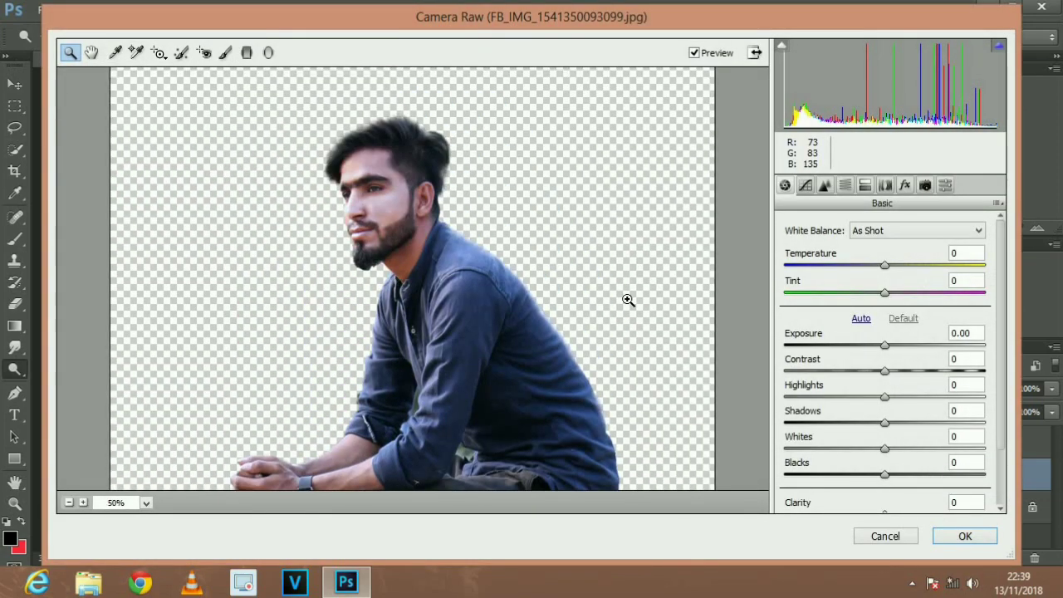
left_click(825, 188)
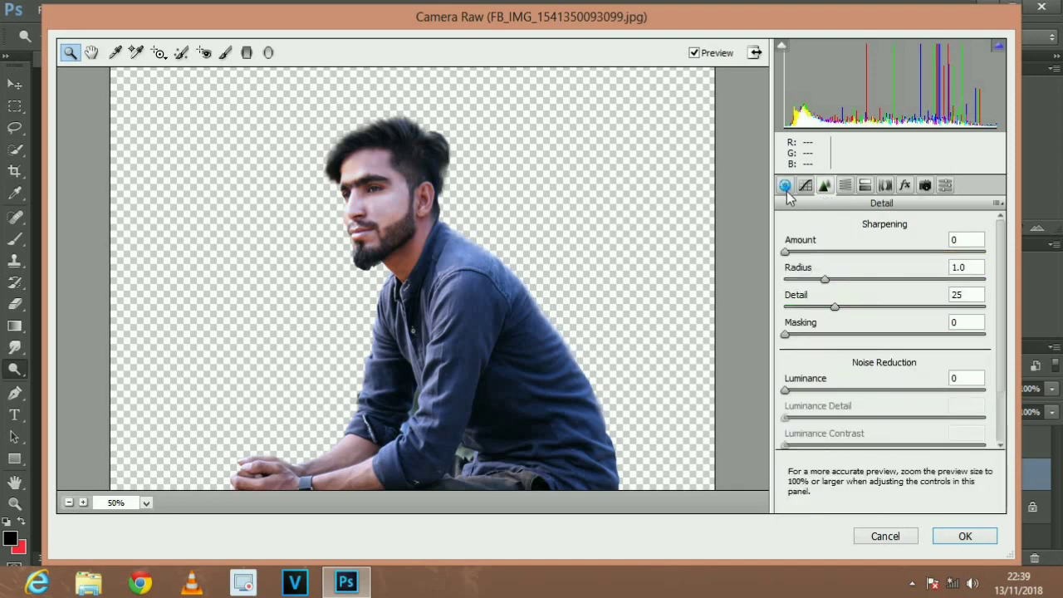
left_click(785, 186)
left_click_drag(885, 397, 832, 397)
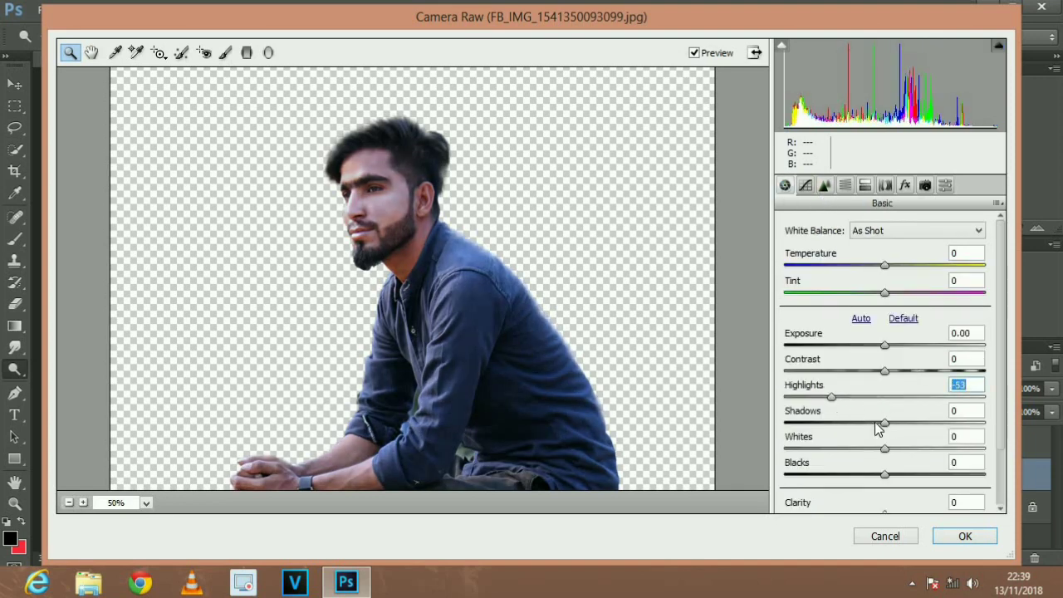
left_click_drag(885, 423, 915, 423)
left_click_drag(885, 475, 850, 468)
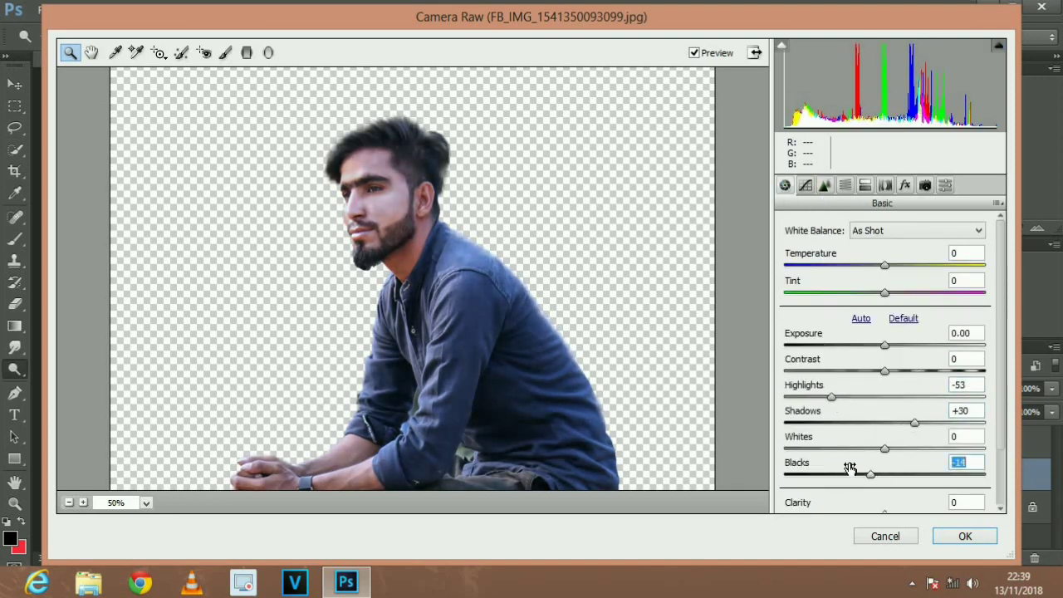
Add sharpening and luminance noise reduction, adjust blue/orange luminance, and set orange saturation -13
left_click(825, 187)
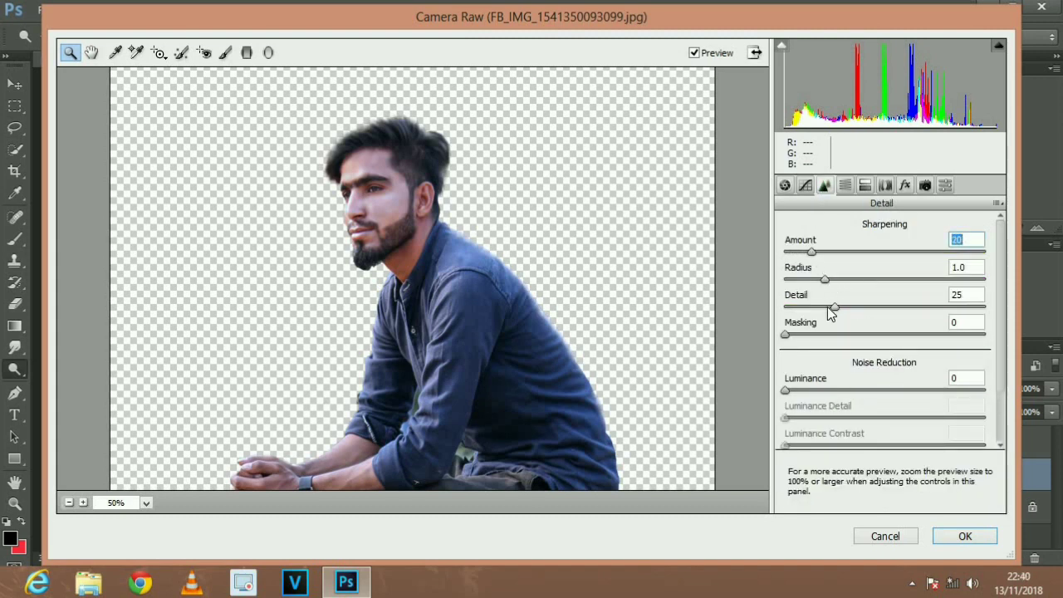
scroll(845, 405, "down", 1)
scroll(845, 406, "down", 1)
left_click_drag(785, 323, 808, 324)
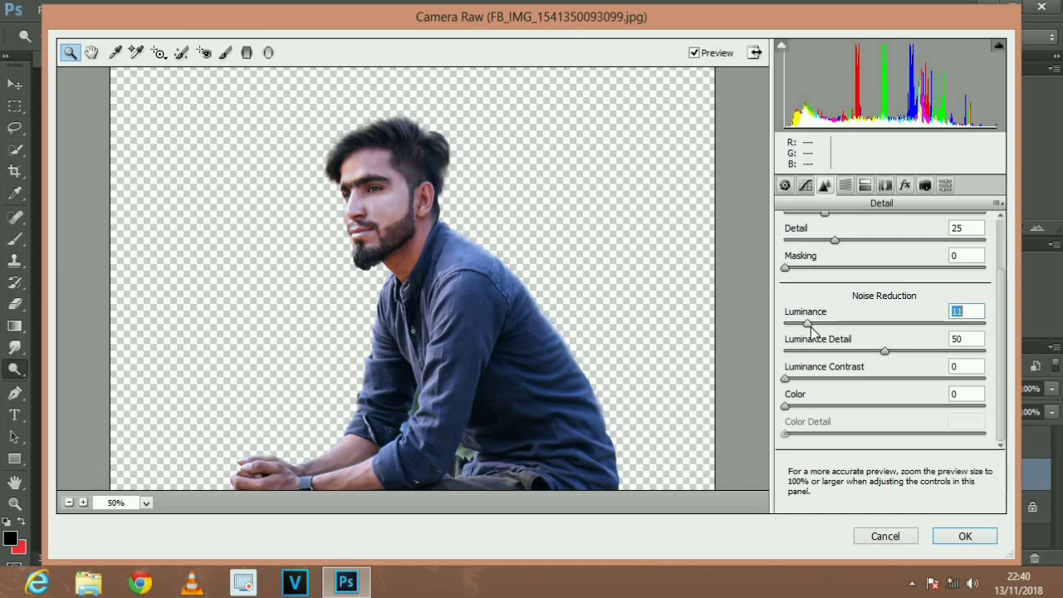
left_click(845, 186)
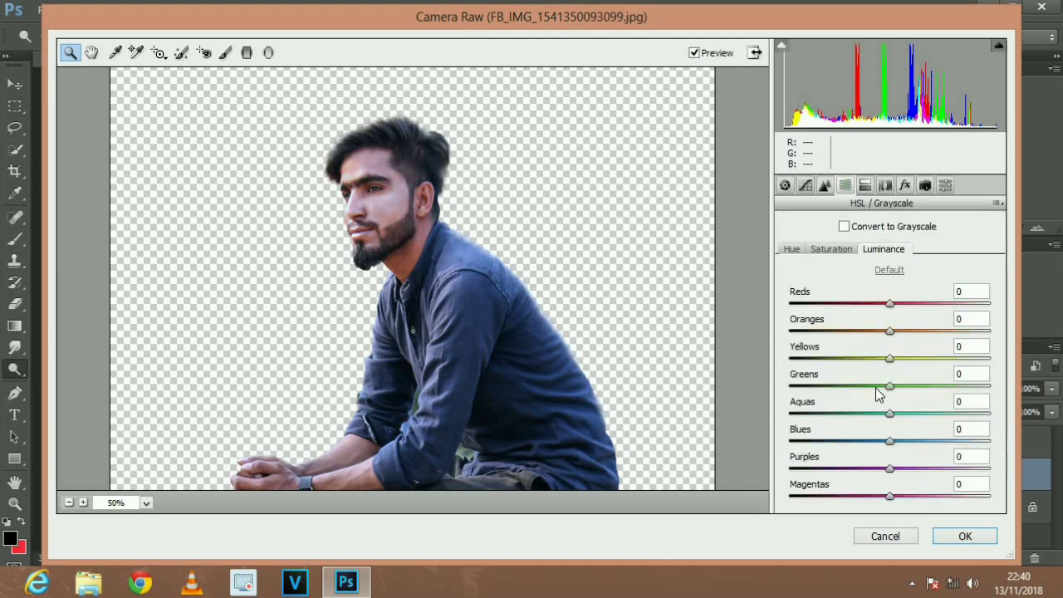
scroll(453, 241, "down", 2)
scroll(453, 241, "up", 2)
mouse_move(889, 441)
left_mouse_down()
mouse_move(869, 441)
mouse_move(929, 453)
mouse_move(884, 454)
mouse_move(924, 470)
left_mouse_up()
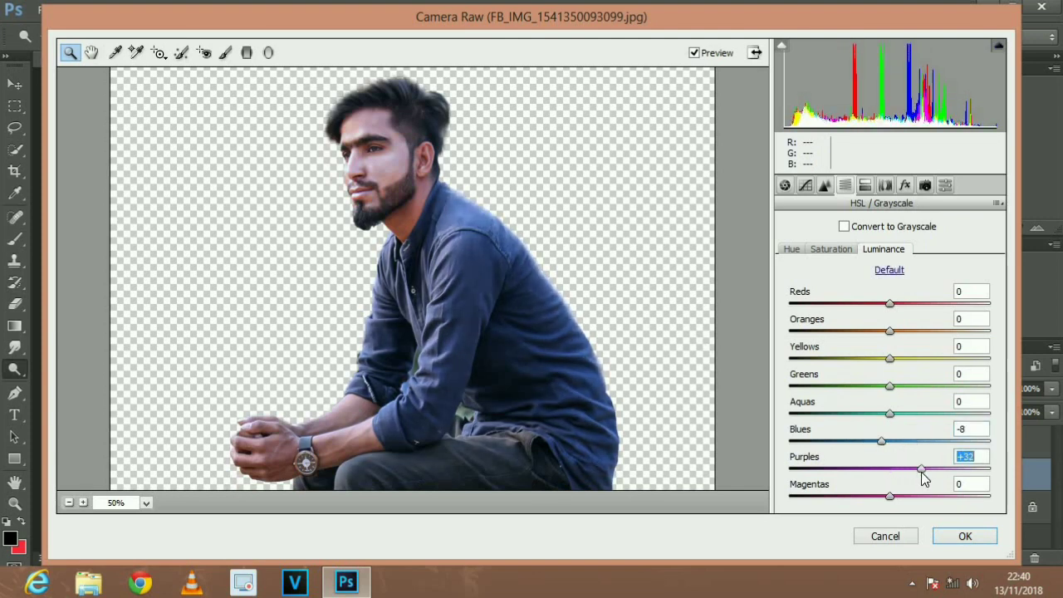
mouse_move(889, 332)
left_mouse_down()
mouse_move(904, 332)
mouse_move(878, 331)
left_mouse_up()
left_click(826, 251)
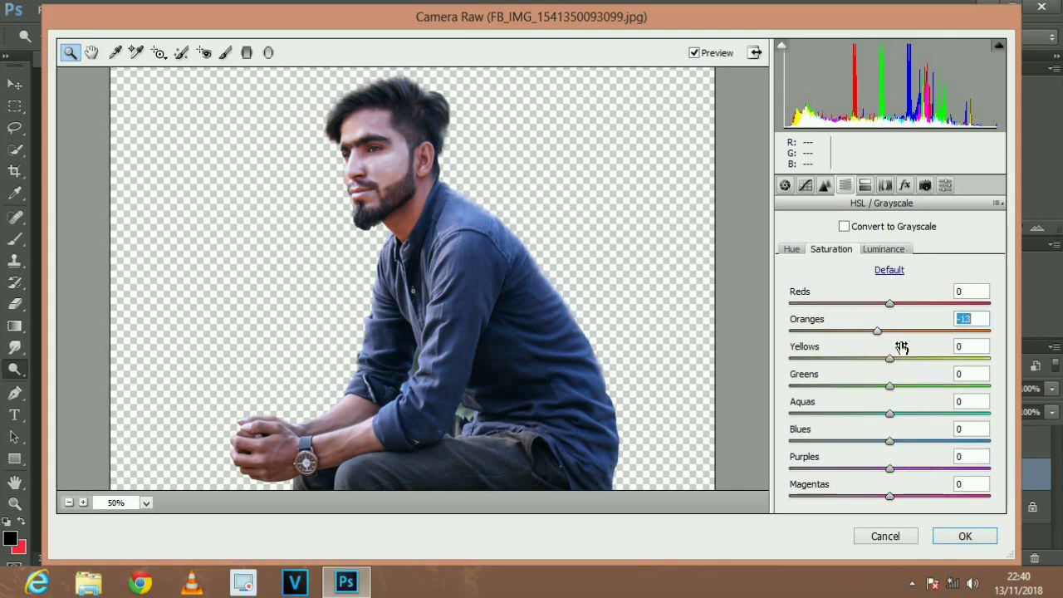
Raise Clarity to +13
left_click(905, 185)
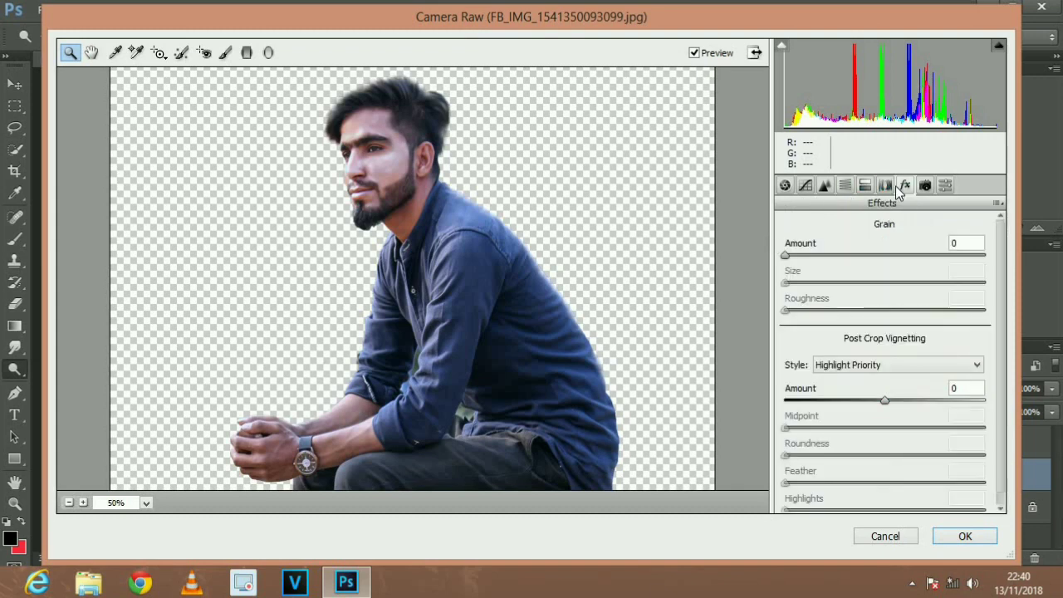
left_click(784, 185)
scroll(886, 408, "down", 1)
scroll(886, 408, "down", 1)
left_click_drag(886, 446, 895, 446)
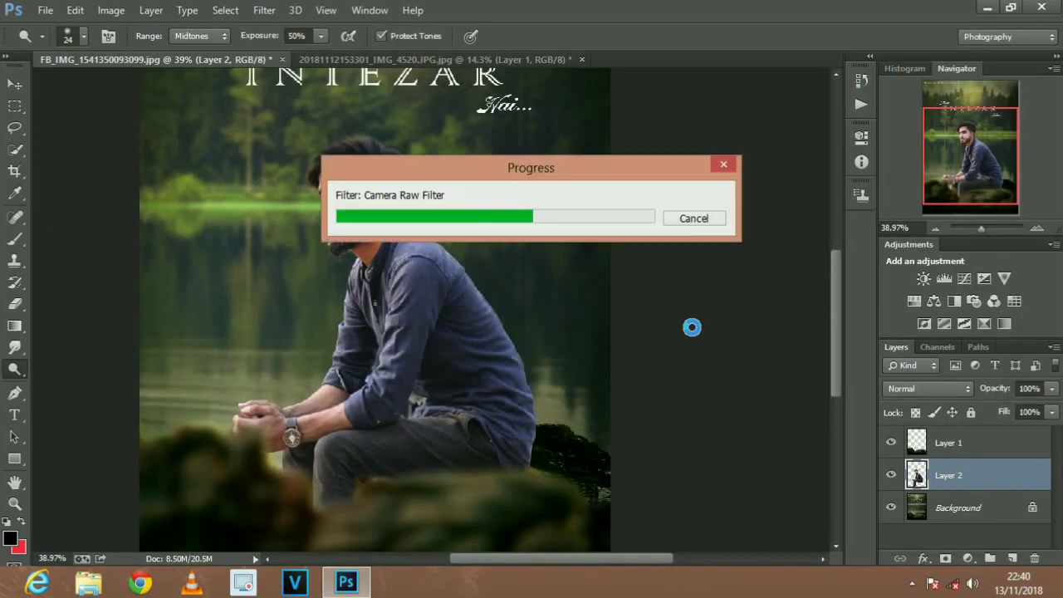
Apply a Median noise filter with a 1-pixel radius to Layer 2
scroll(415, 339, "down", 2)
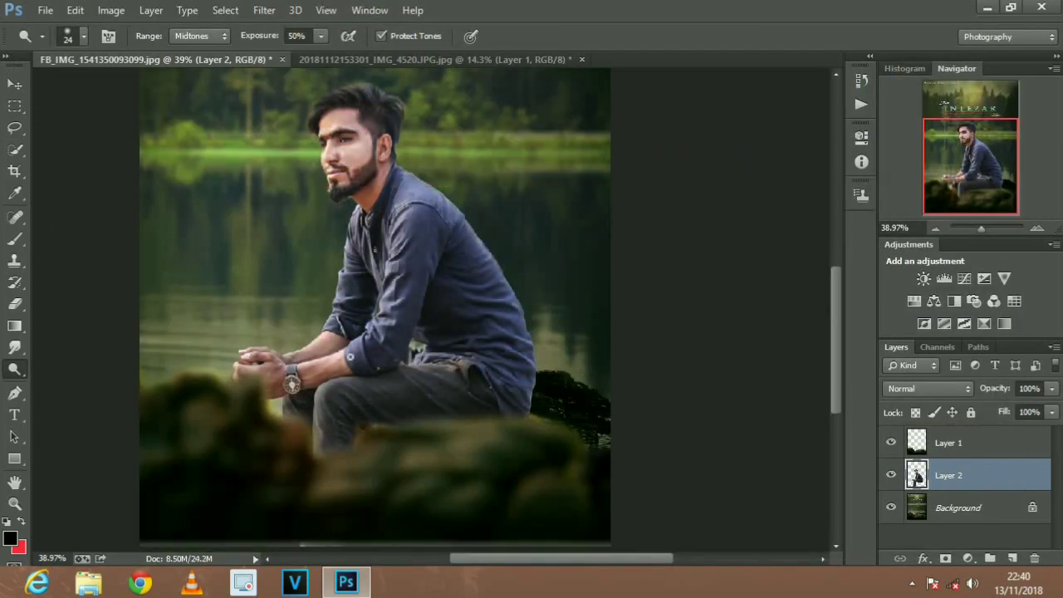
scroll(378, 295, "up", 2)
scroll(378, 295, "up", 1)
scroll(377, 295, "up", 1)
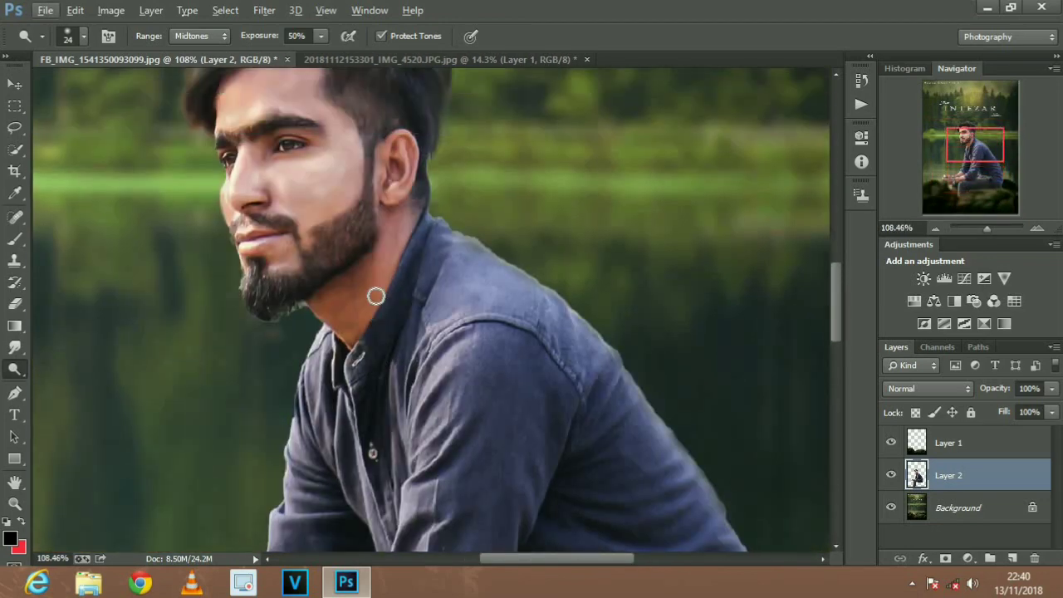
scroll(375, 297, "up", 1)
scroll(376, 297, "up", 1)
scroll(374, 295, "up", 1)
scroll(374, 295, "up", 1)
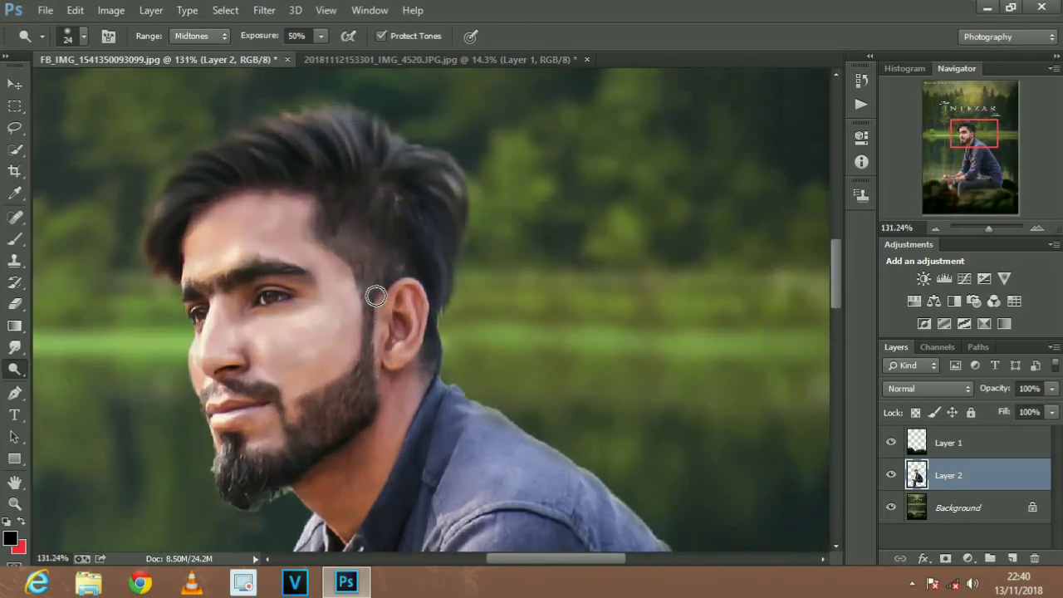
left_click(270, 11)
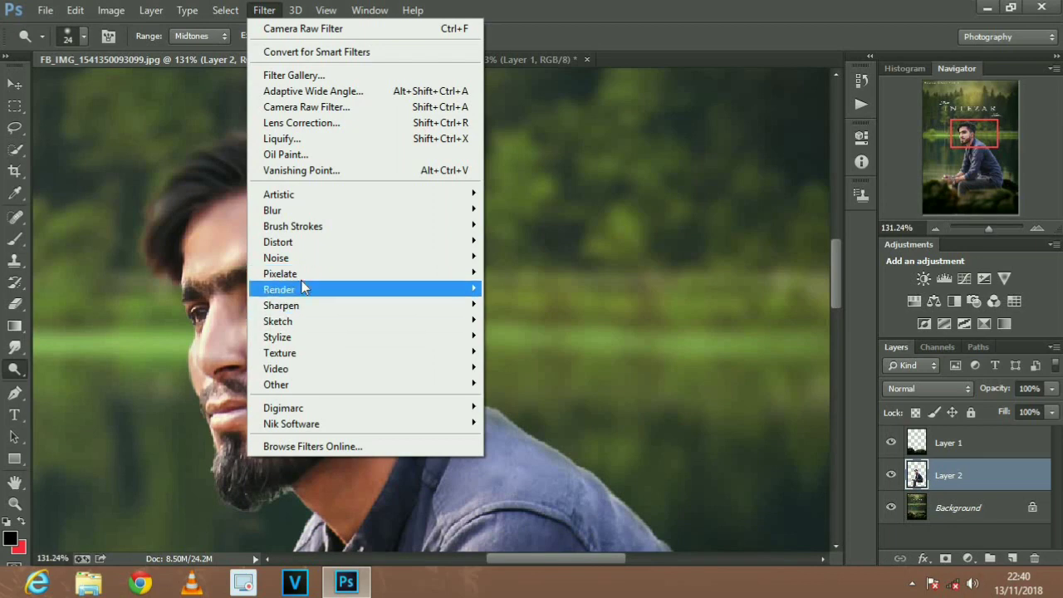
mouse_move(276, 258)
left_click(522, 332)
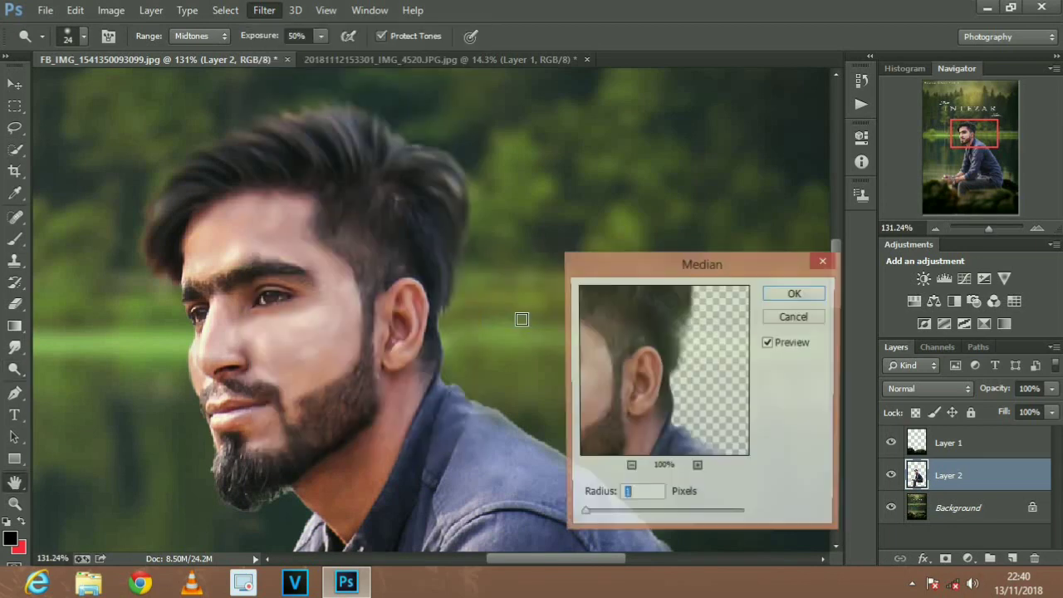
left_click(795, 294)
scroll(363, 316, "down", 1)
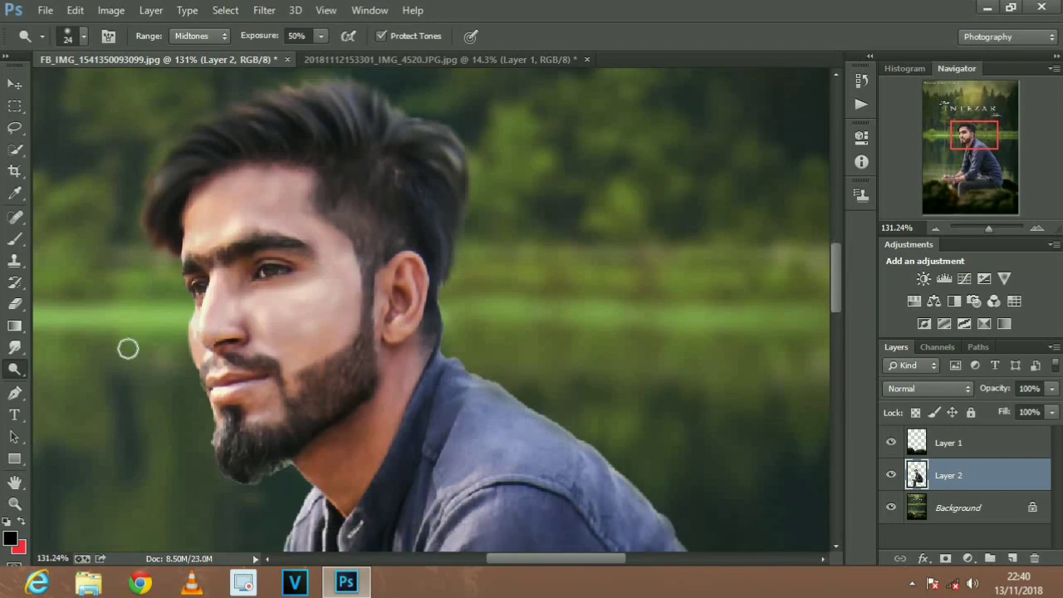
Switch to the Clone Stamp tool and set a 19 px brush, undoing a greenish test stroke
left_click(14, 260)
left_click_drag(246, 320, 275, 361)
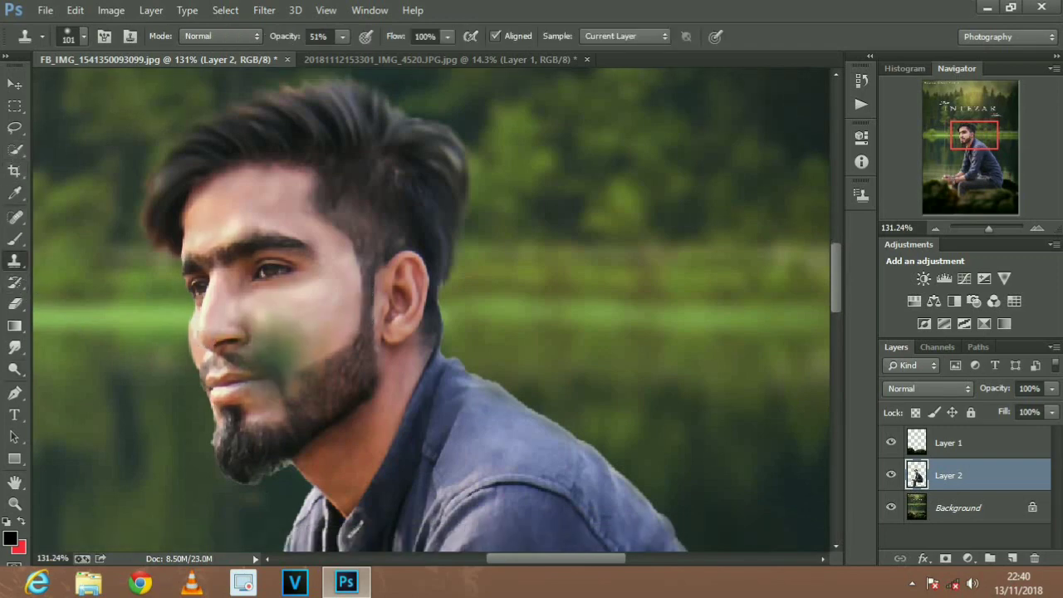
key("ctrl+z")
left_click(83, 36)
type("19")
key("Return")
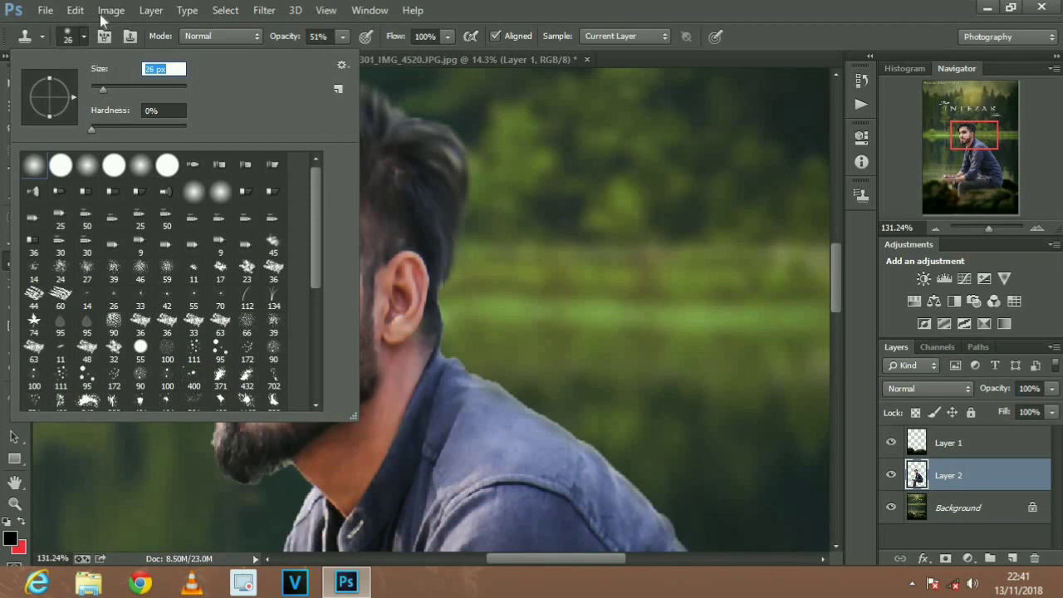
left_click(84, 35)
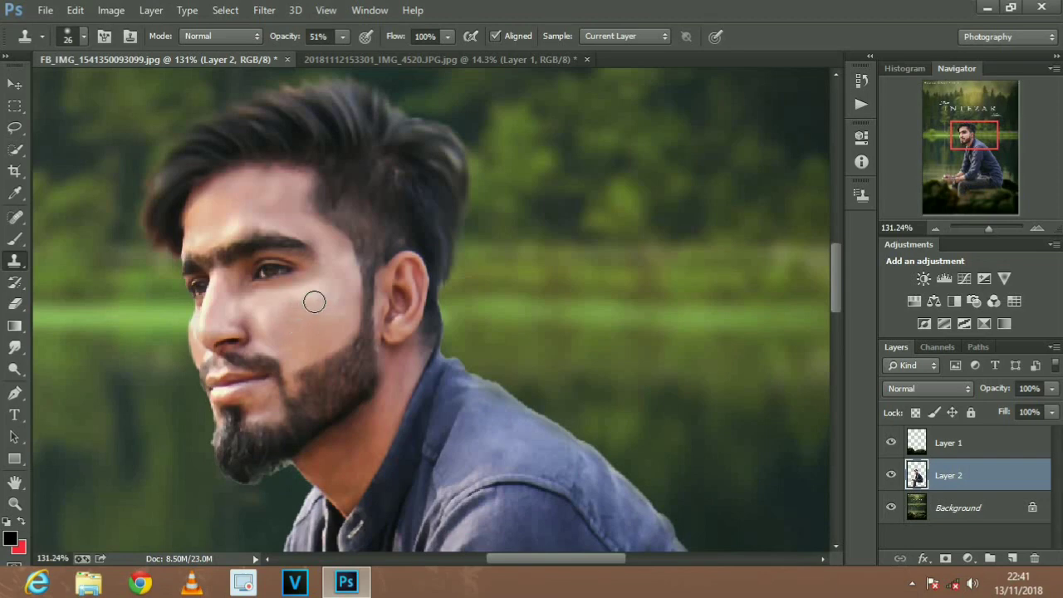
Clone smooth skin over the man's cheek at 51% opacity
mouse_move(332, 299)
left_mouse_down()
mouse_move(344, 257)
mouse_move(332, 284)
left_mouse_up()
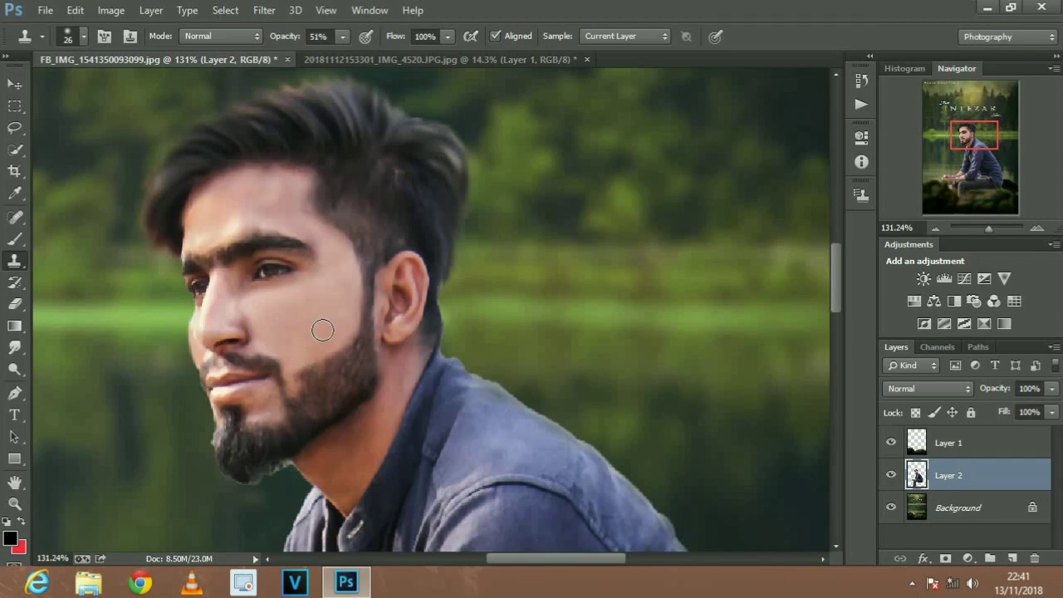
mouse_move(320, 326)
left_mouse_down()
mouse_move(340, 275)
mouse_move(335, 318)
mouse_move(329, 285)
mouse_move(324, 311)
mouse_move(344, 274)
left_mouse_up()
left_click(319, 316, "alt")
mouse_move(331, 277)
left_mouse_down()
mouse_move(271, 247)
mouse_move(288, 211)
mouse_move(270, 194)
left_mouse_up()
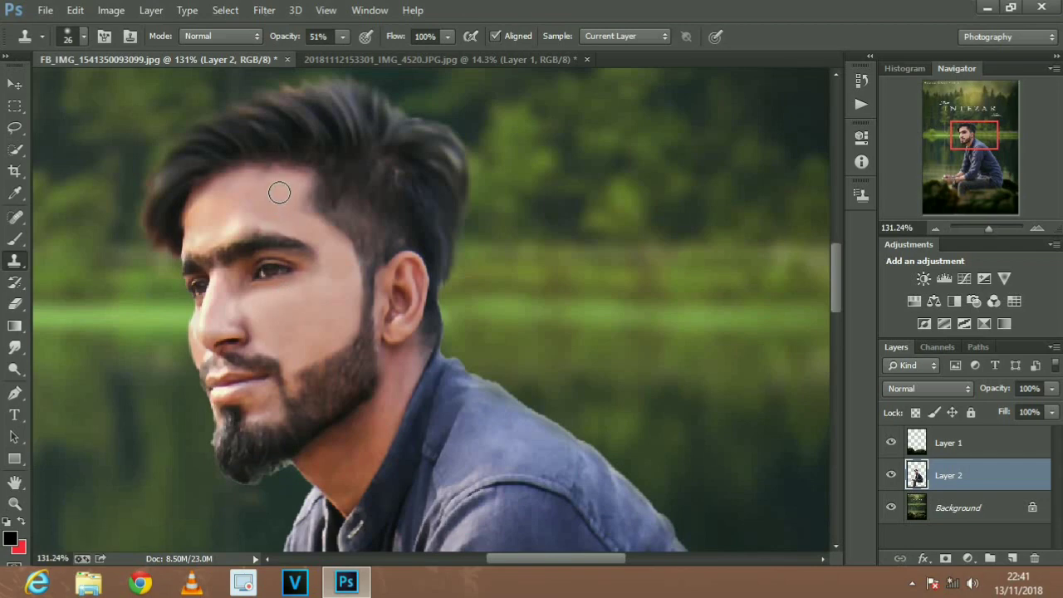
Even out the forehead skin and a small spot with further clone strokes
left_click_drag(281, 270, 280, 209)
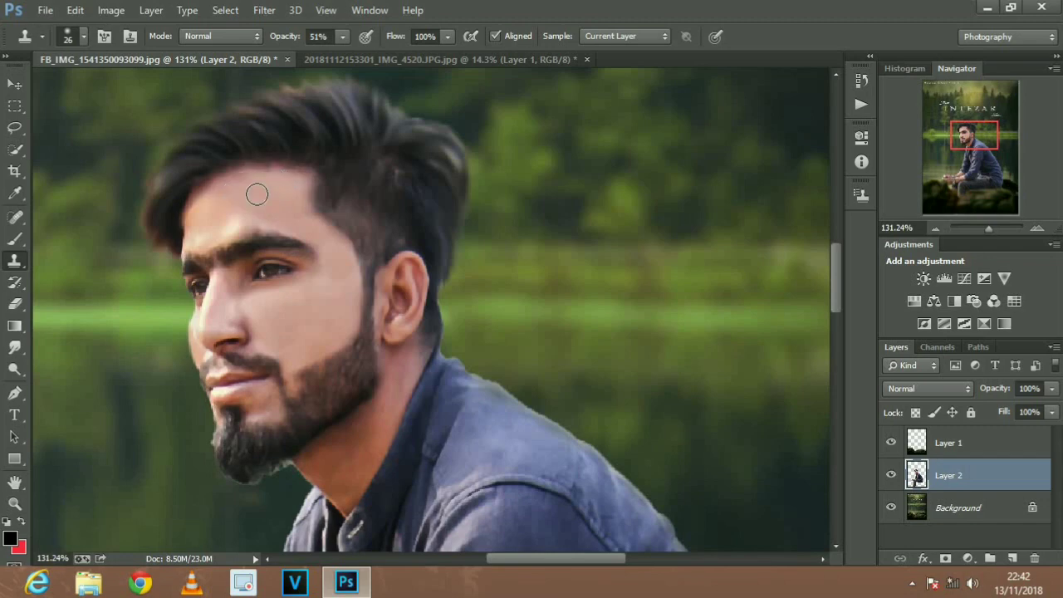
left_click_drag(214, 225, 257, 199)
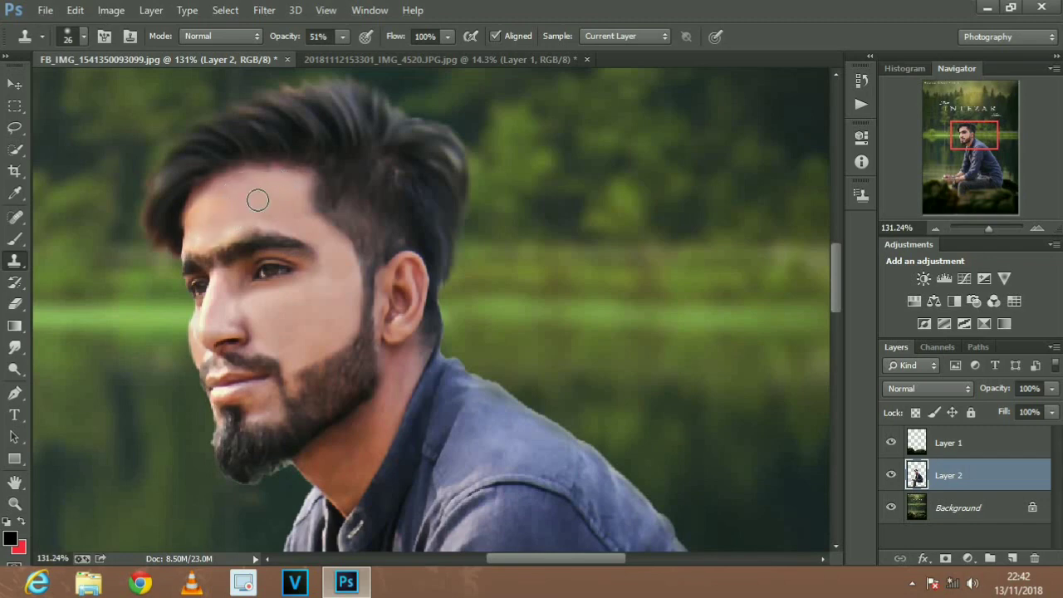
left_click(278, 218, "alt")
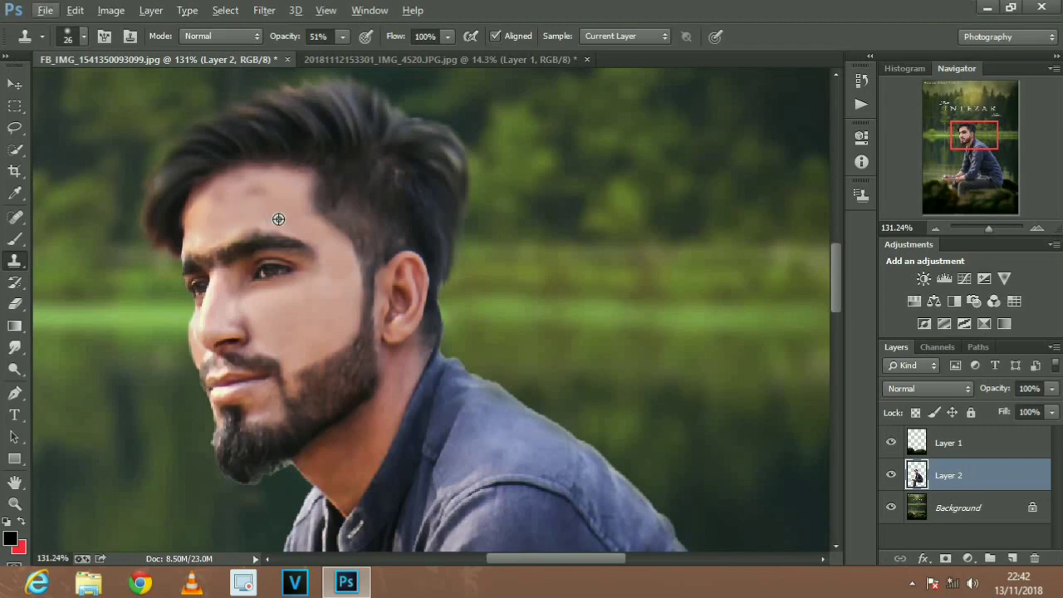
left_click(277, 224)
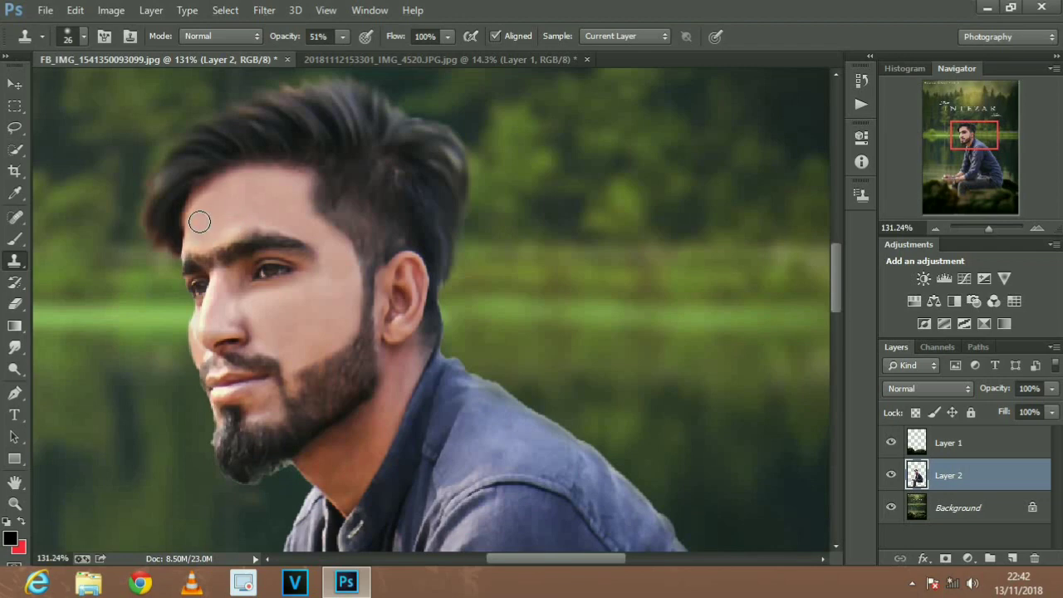
scroll(368, 379, "down", 2)
scroll(357, 369, "down", 2)
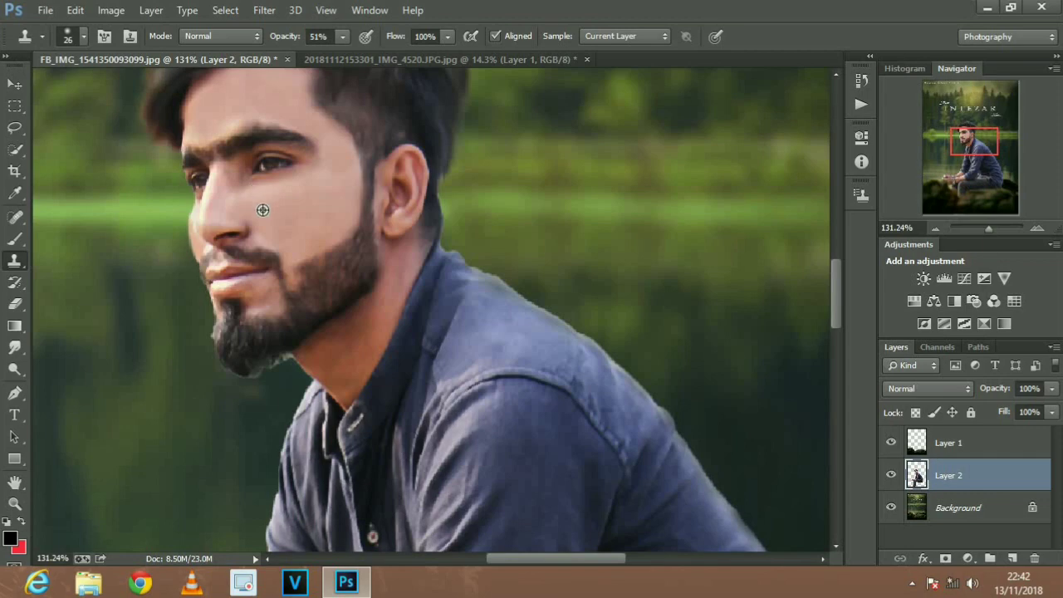
scroll(309, 211, "down", 3)
scroll(308, 208, "up", 3)
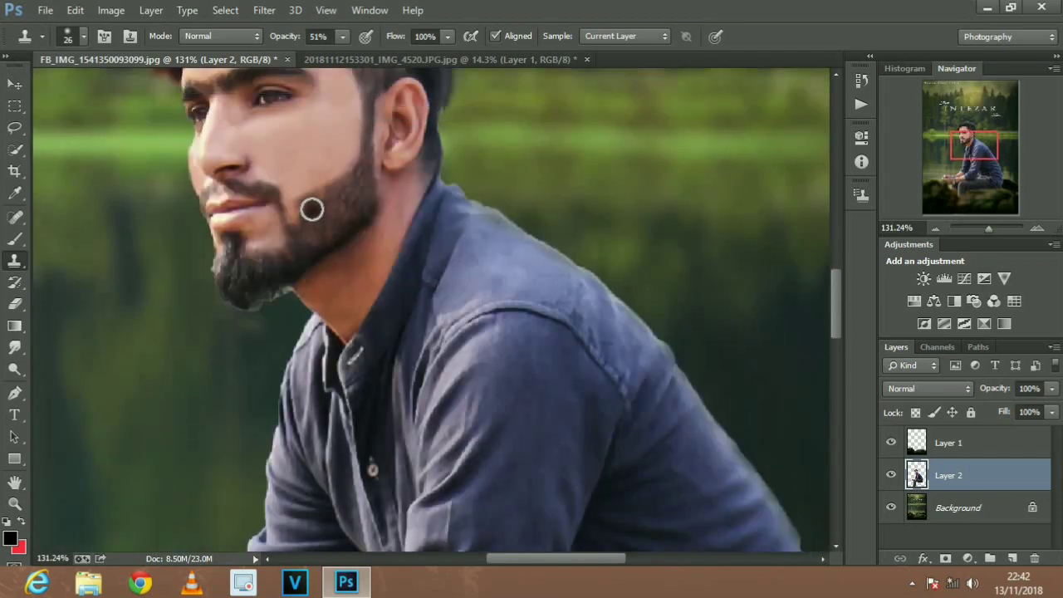
scroll(299, 191, "up", 1)
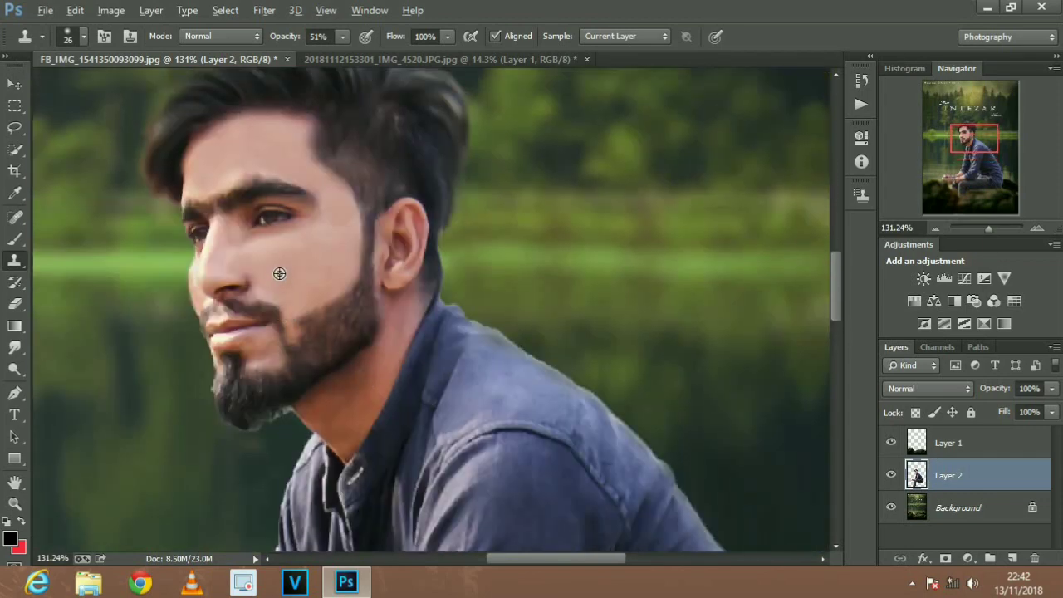
scroll(354, 299, "down", 1)
Select Layer 1, Layer 2 and Background together in the Layers panel
scroll(354, 299, "down", 1)
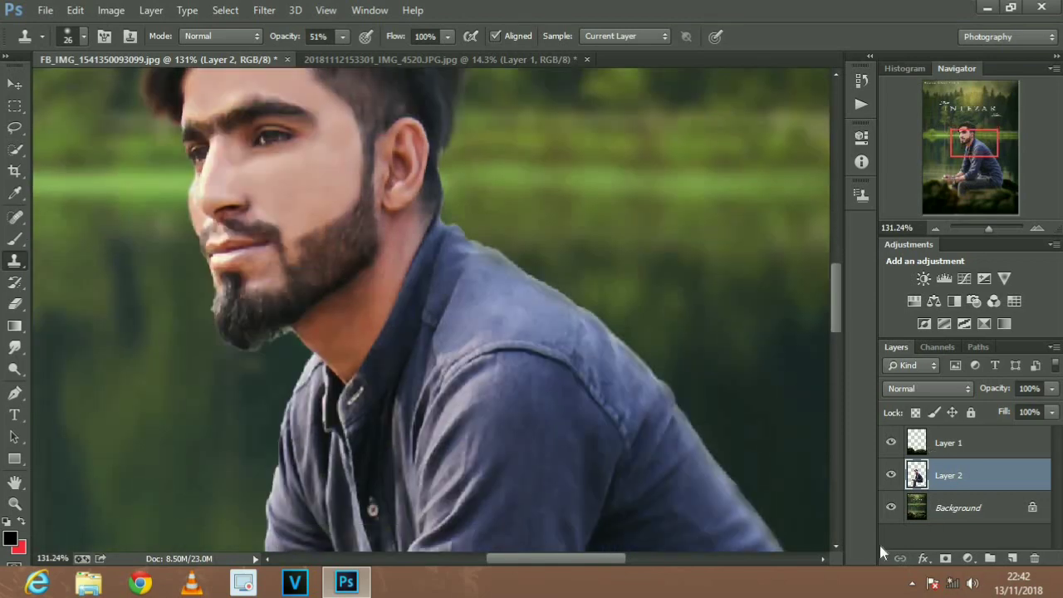
scroll(423, 393, "down", 1)
scroll(424, 393, "down", 2)
scroll(419, 365, "down", 1)
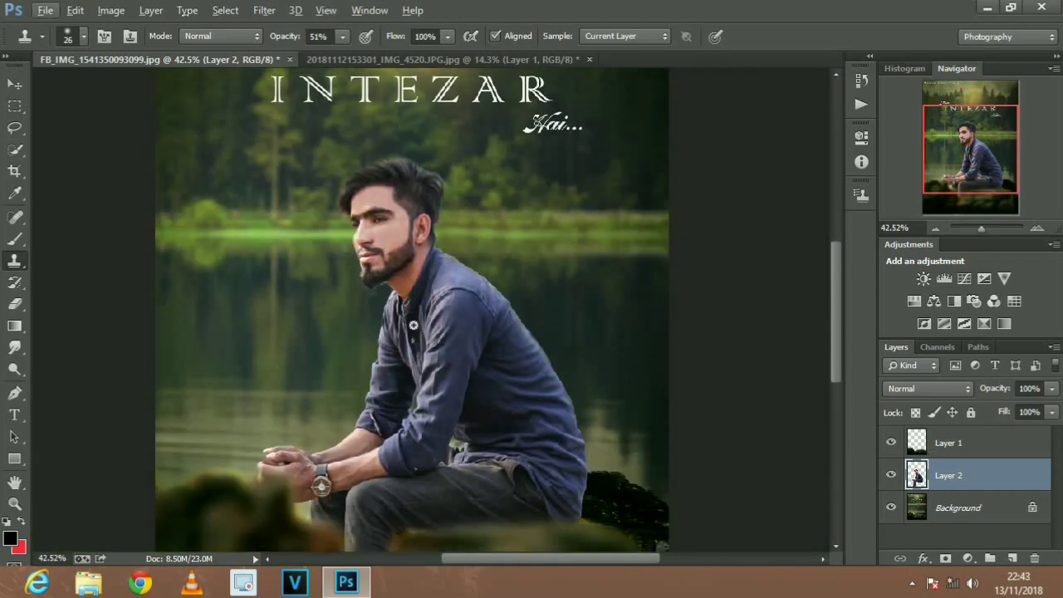
scroll(413, 324, "down", 1)
scroll(799, 436, "up", 1)
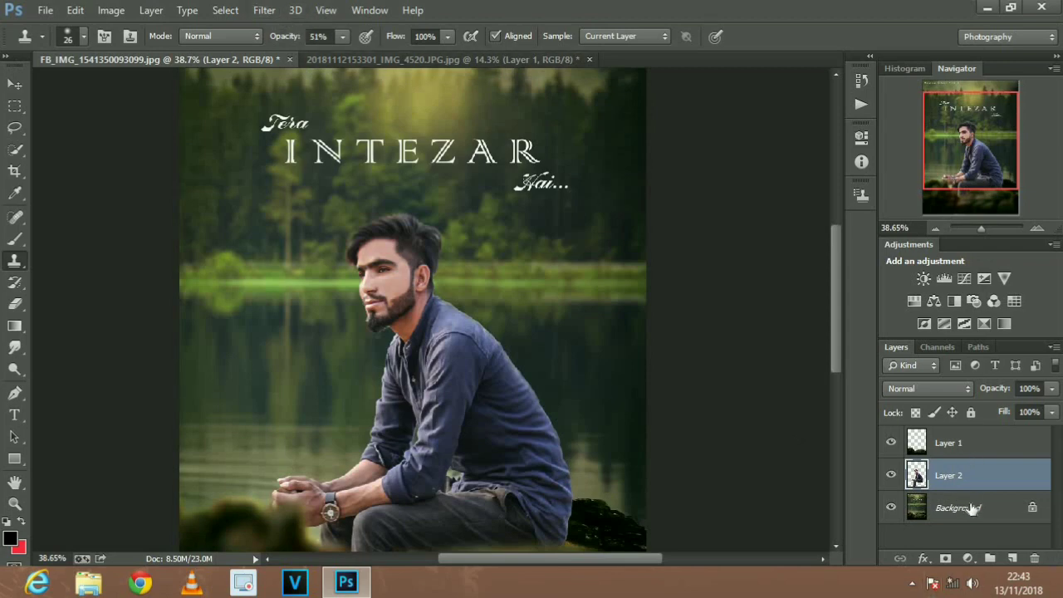
left_click(1004, 512, "shift")
left_click(979, 451, "shift")
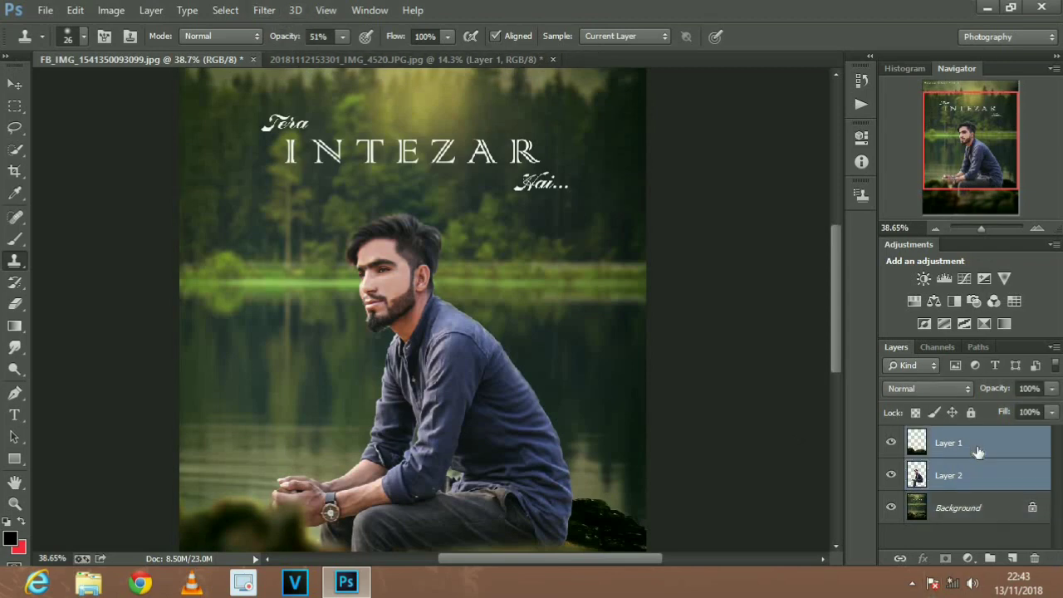
left_click(980, 510, "shift")
left_click(968, 447, "shift")
left_click(968, 508, "shift")
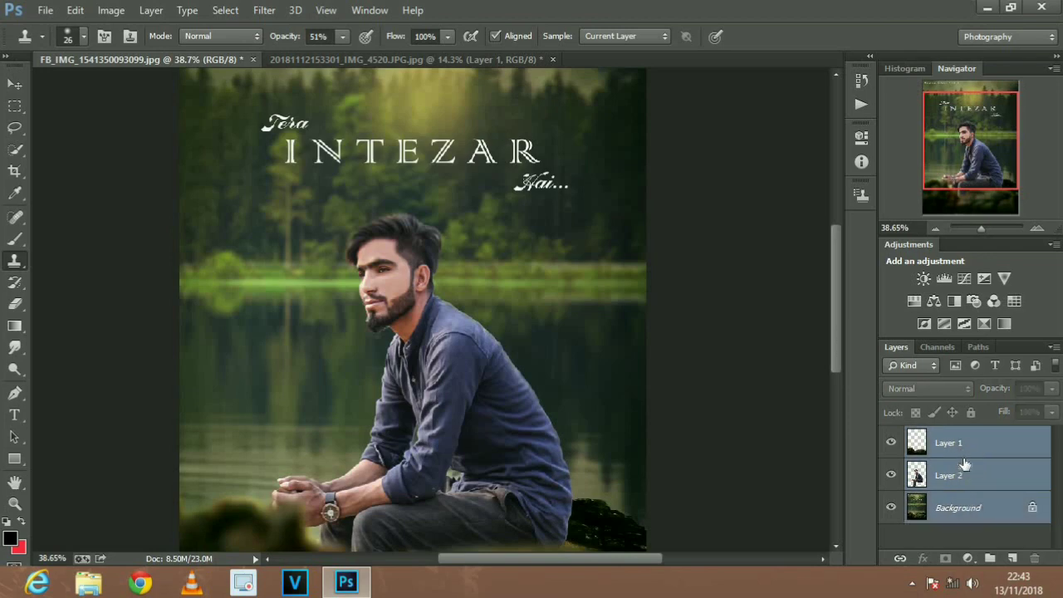
Merge the visible layers into Background and duplicate it as Background copy
right_click(964, 444)
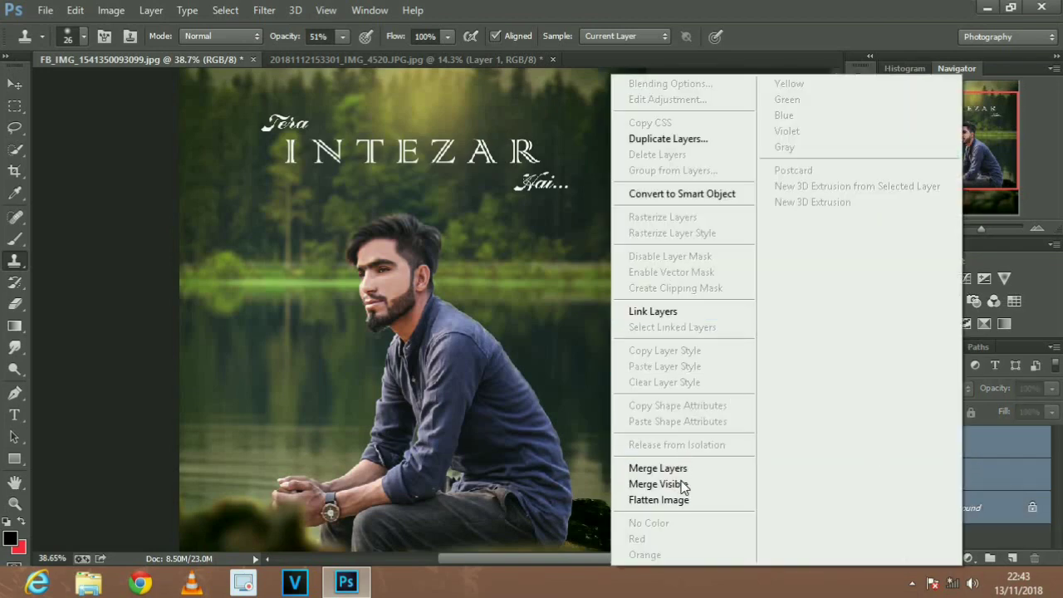
left_click(640, 484)
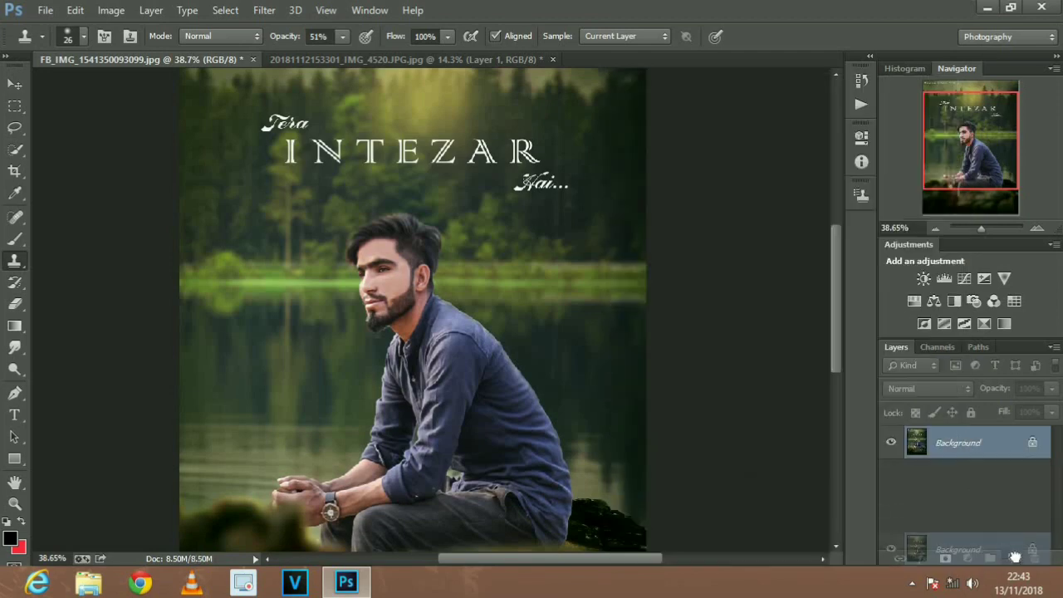
left_click_drag(960, 443, 1012, 558)
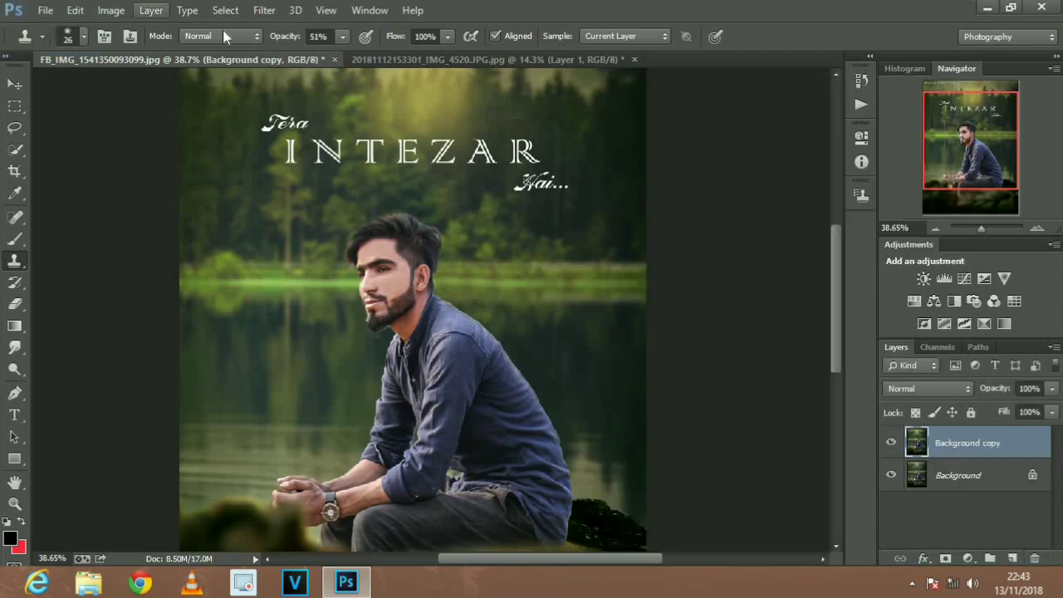
left_click(263, 11)
mouse_move(291, 424)
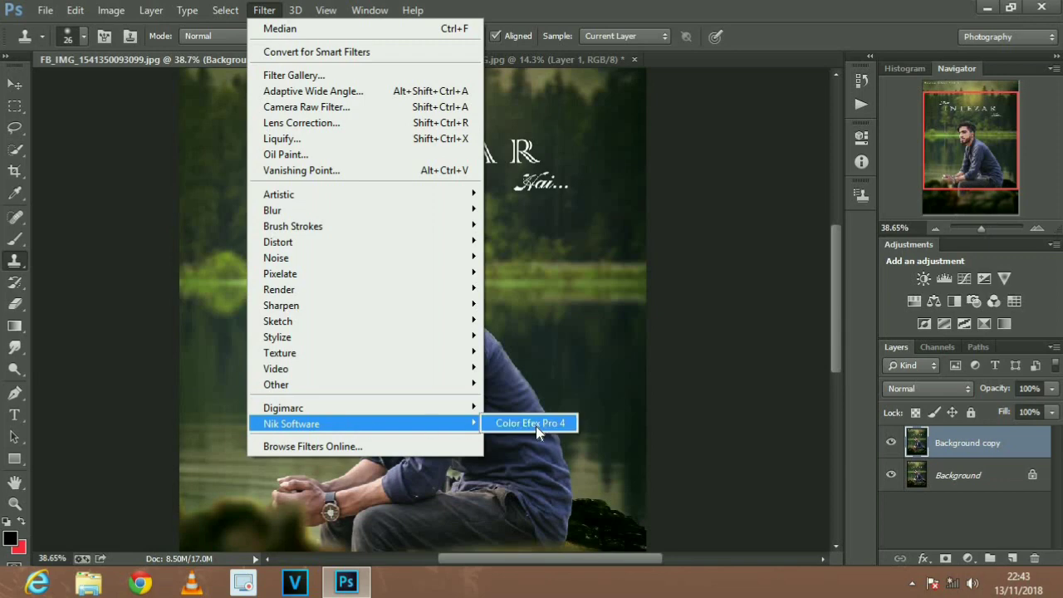
Launch Color Efex Pro 4 on Background copy and check the Vignette preview around the eyes
left_click(536, 426)
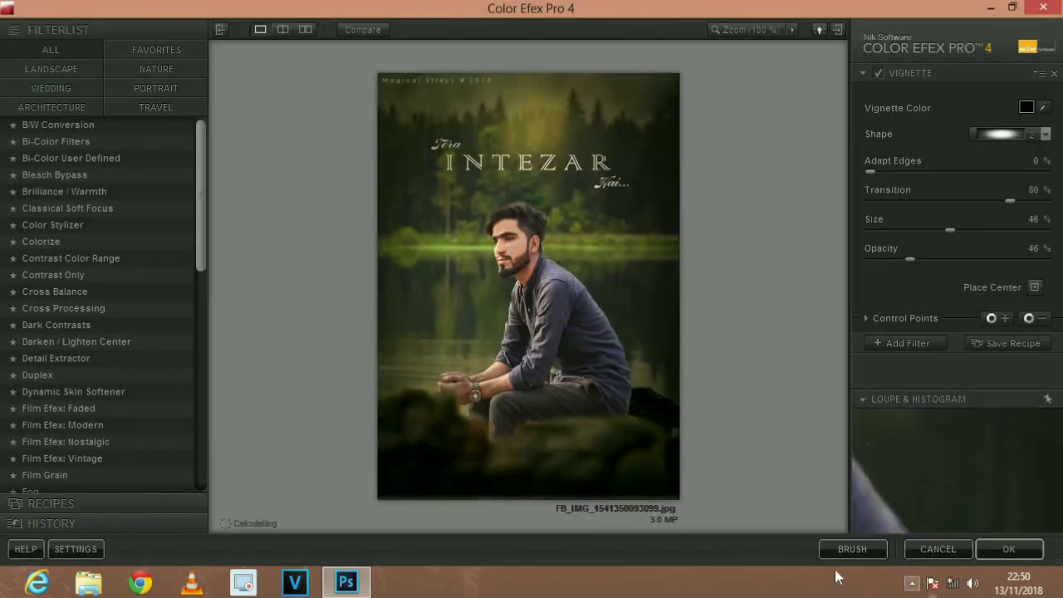
left_click(73, 549)
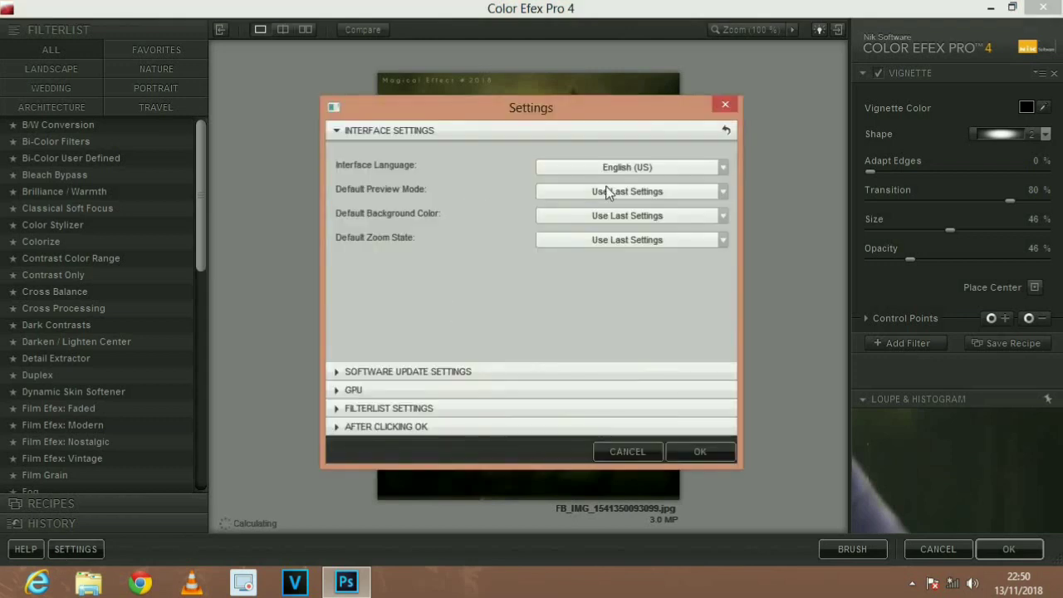
left_click(703, 457)
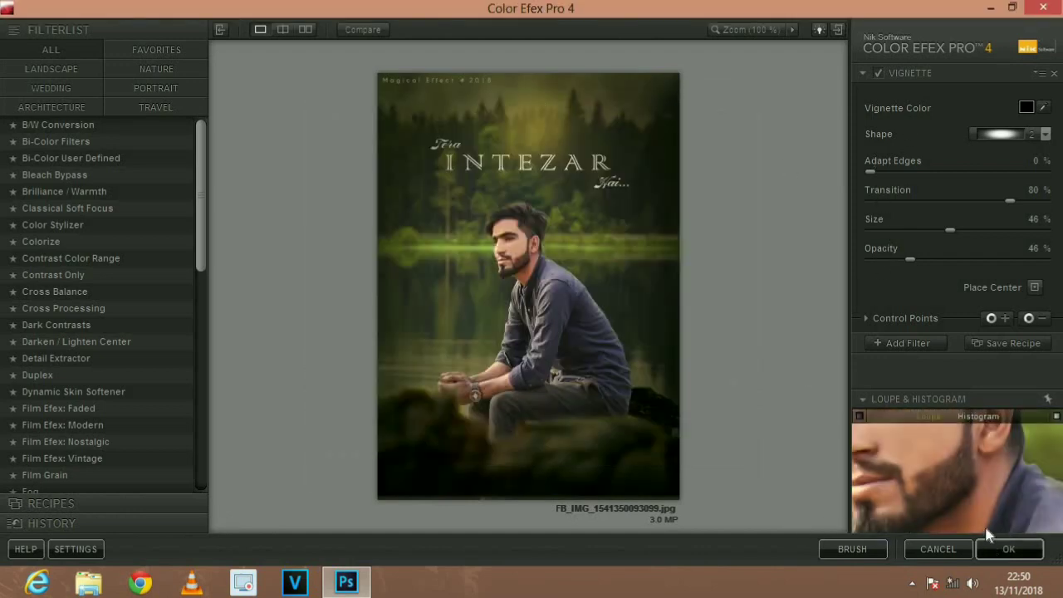
left_click_drag(946, 482, 963, 518)
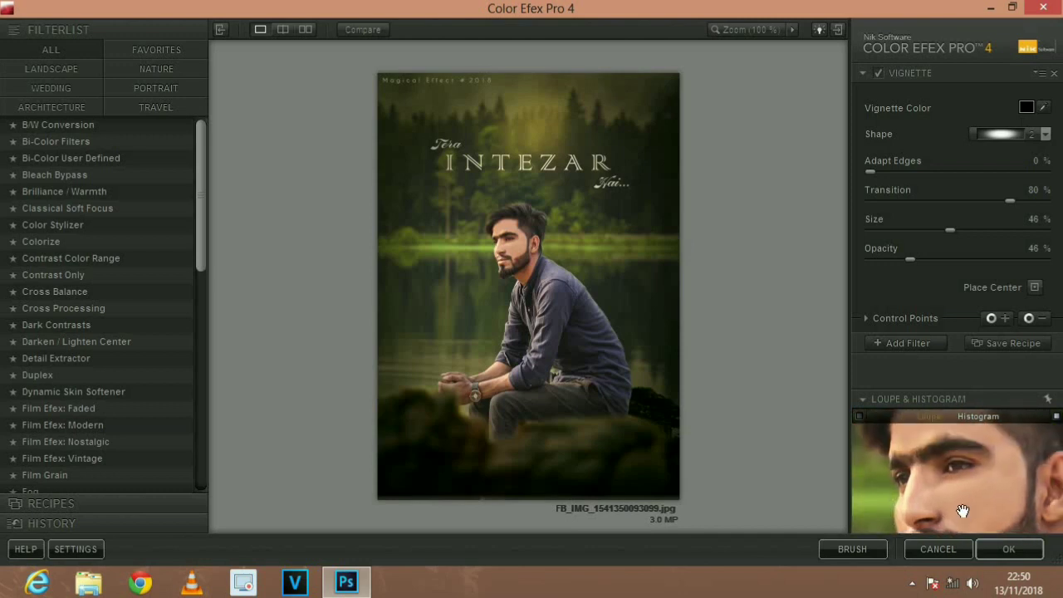
Save the vignette as a custom recipe named 'fff' and apply it to the poster
left_click(990, 340)
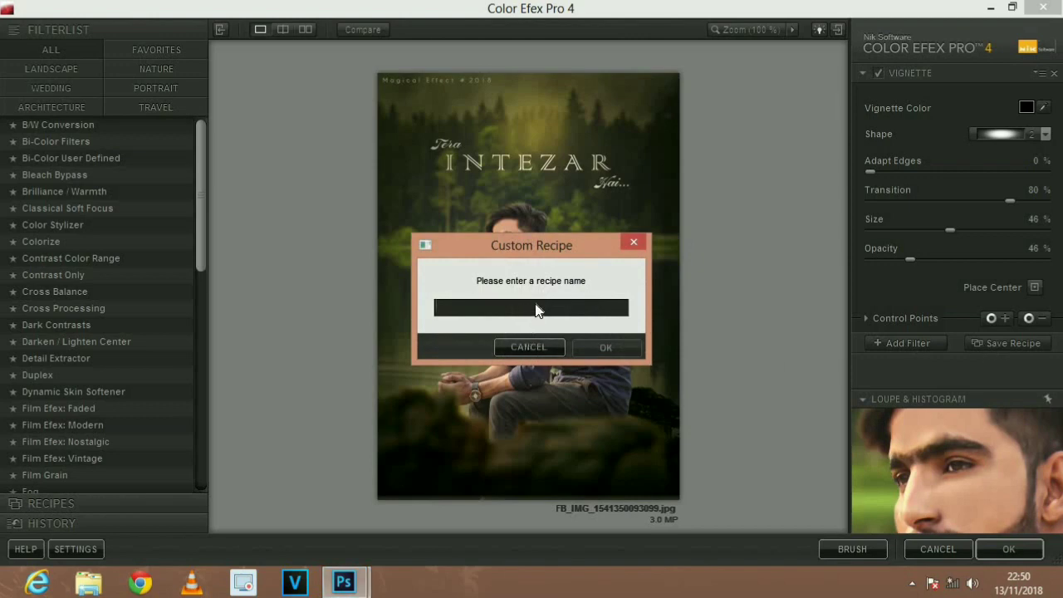
type("fff")
left_click(594, 342)
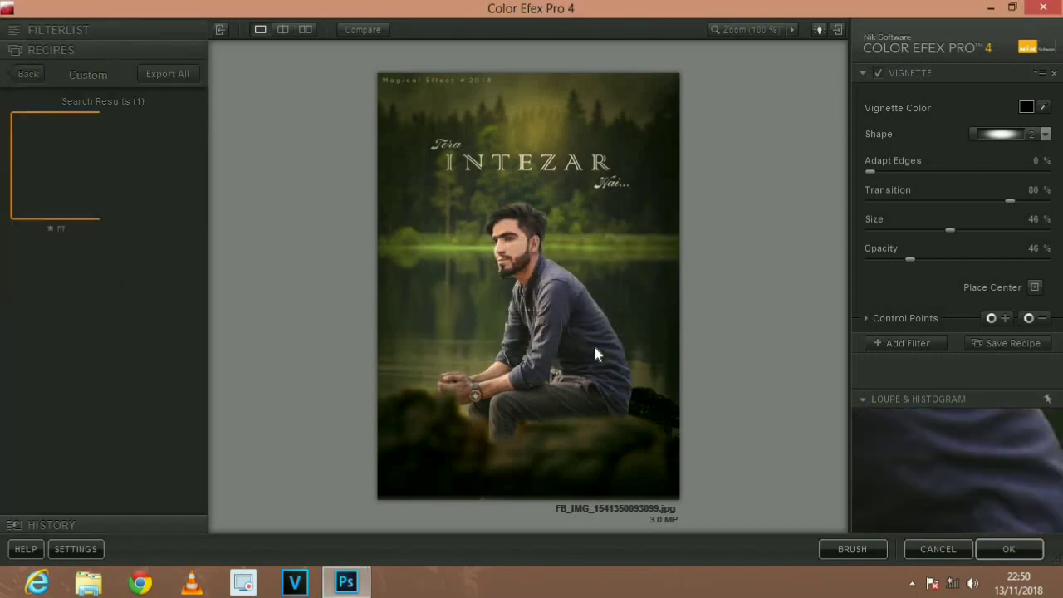
left_click(1007, 548)
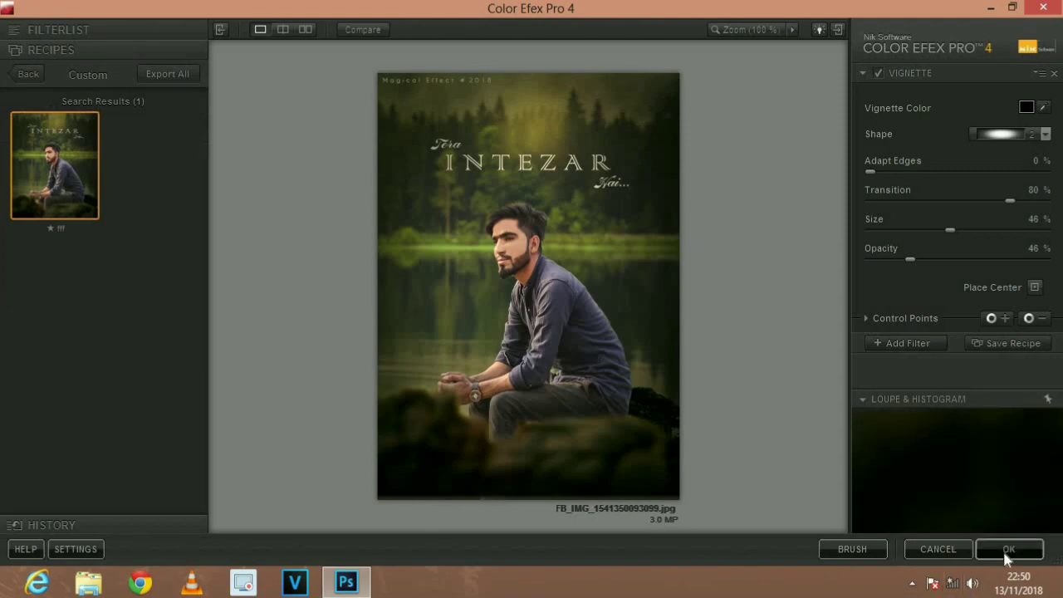
Convert Background copy for Smart Filters and open its smart-object contents
scroll(434, 366, "down", 2)
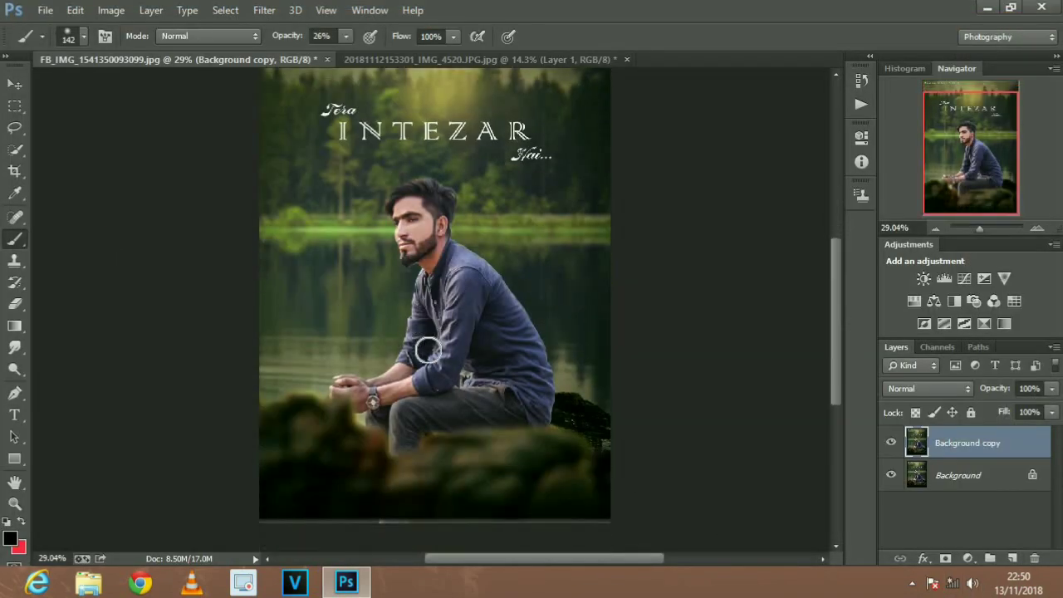
scroll(428, 350, "up", 4)
scroll(441, 365, "down", 3)
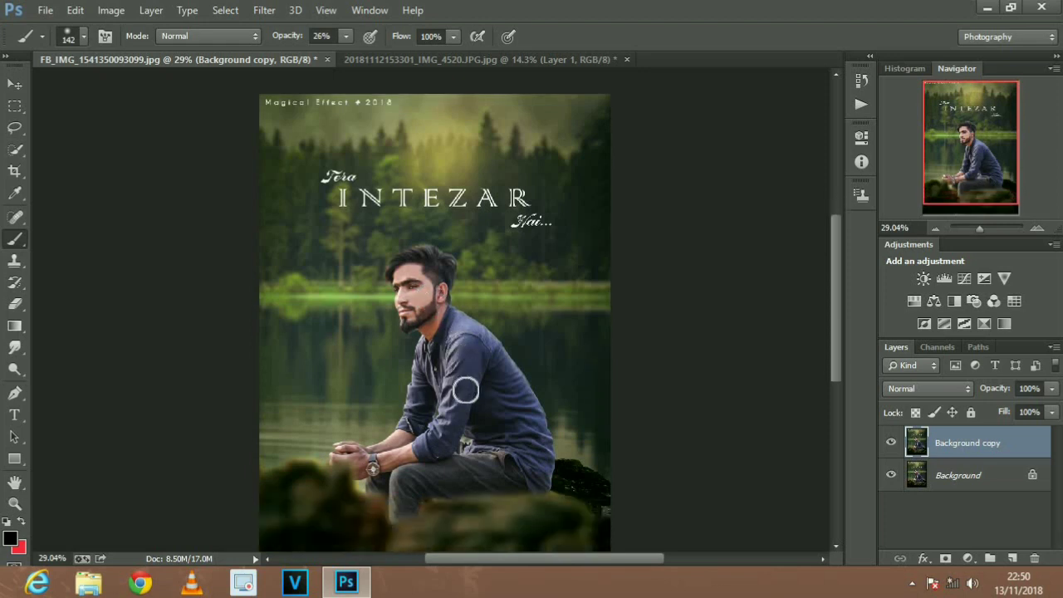
left_click(264, 10)
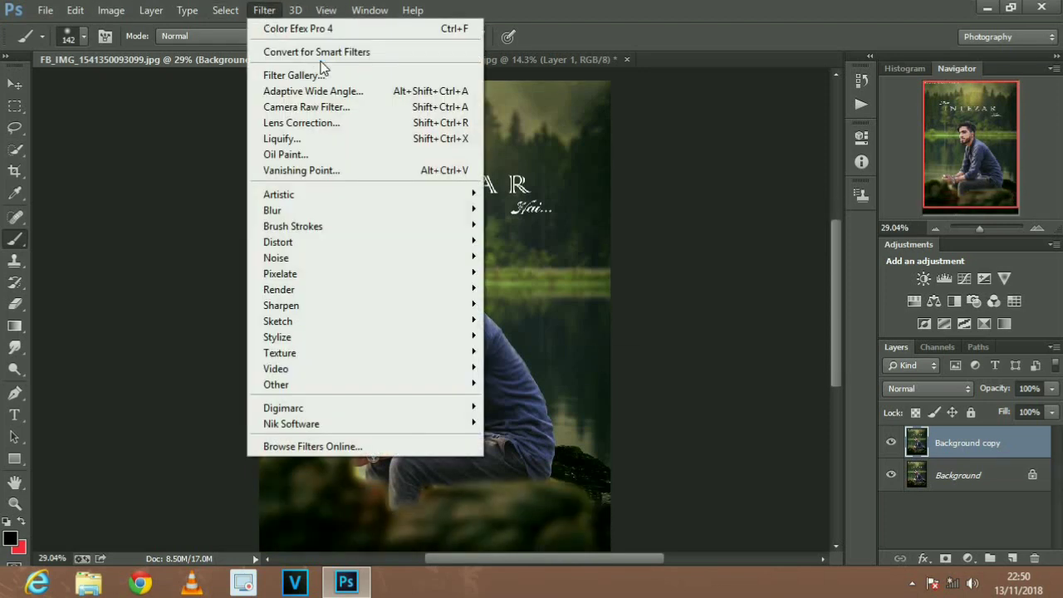
left_click(324, 52)
left_click(515, 228)
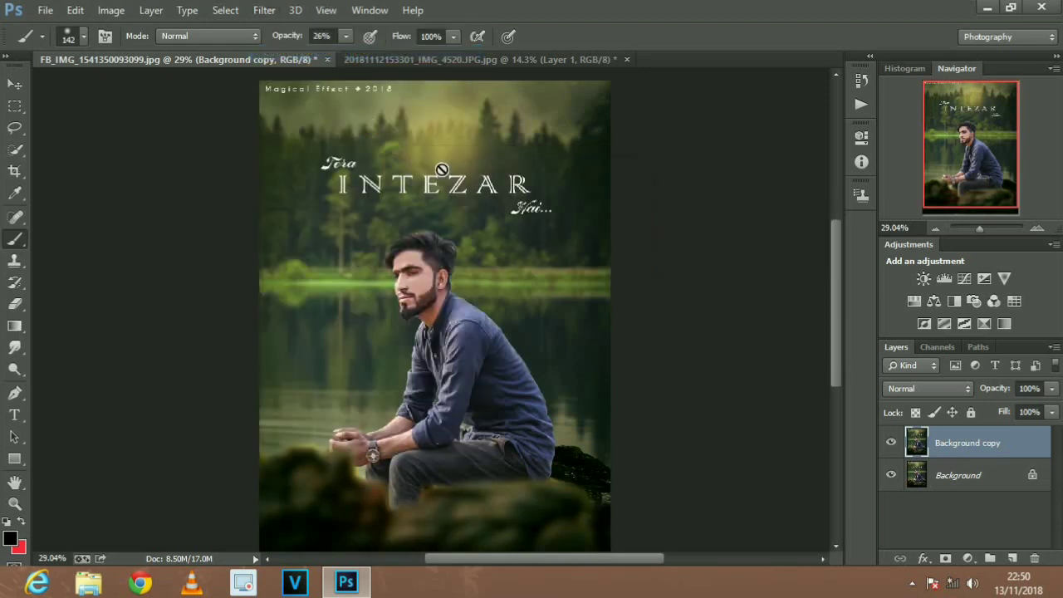
double_click(917, 444)
left_click(582, 260)
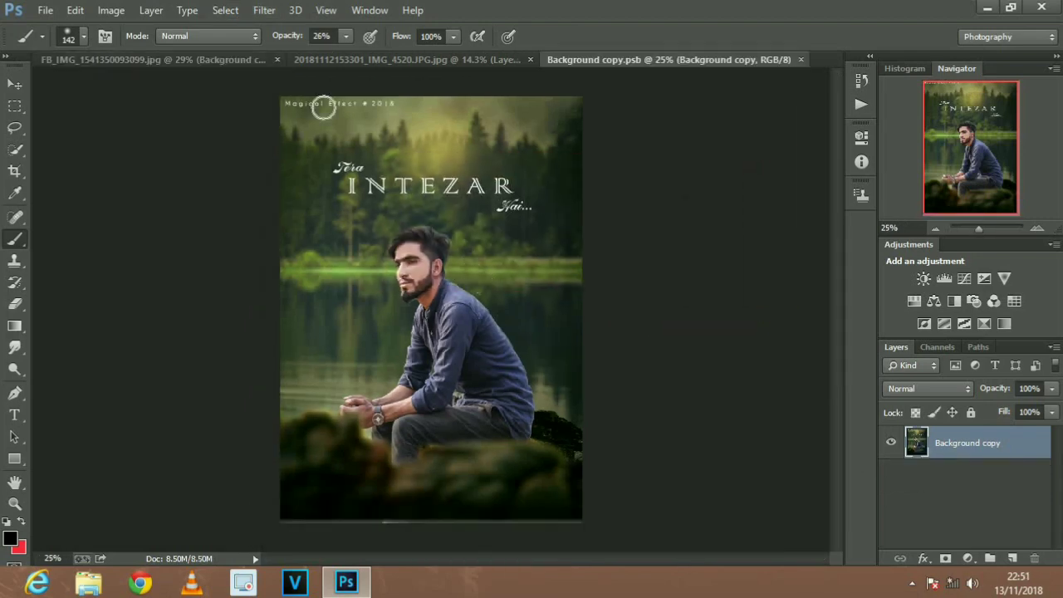
Reapply the Color Efex Pro 4 vignette to the smart object's contents
left_click(264, 10)
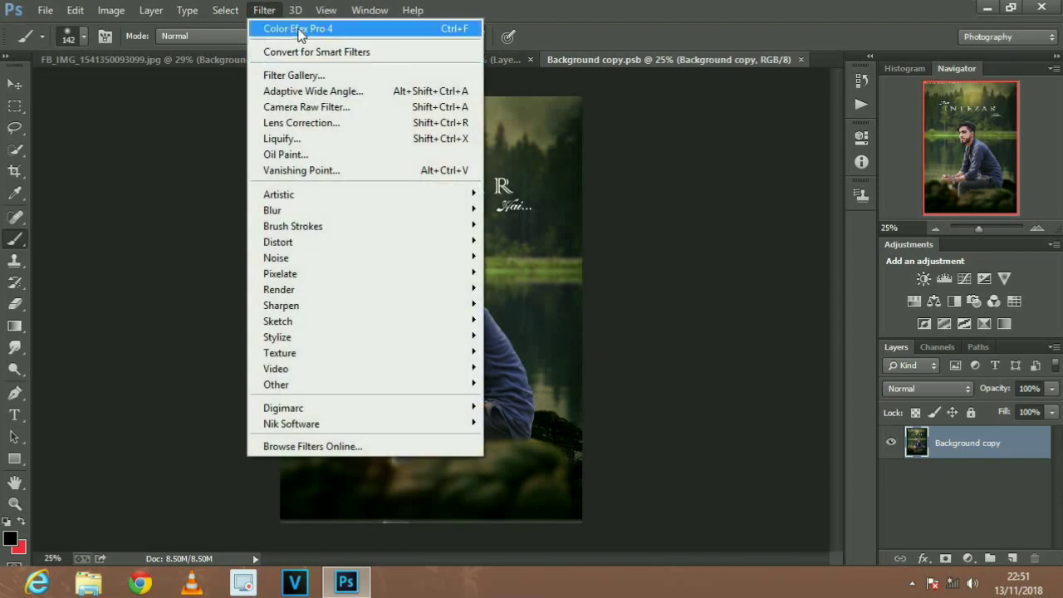
left_click(299, 30)
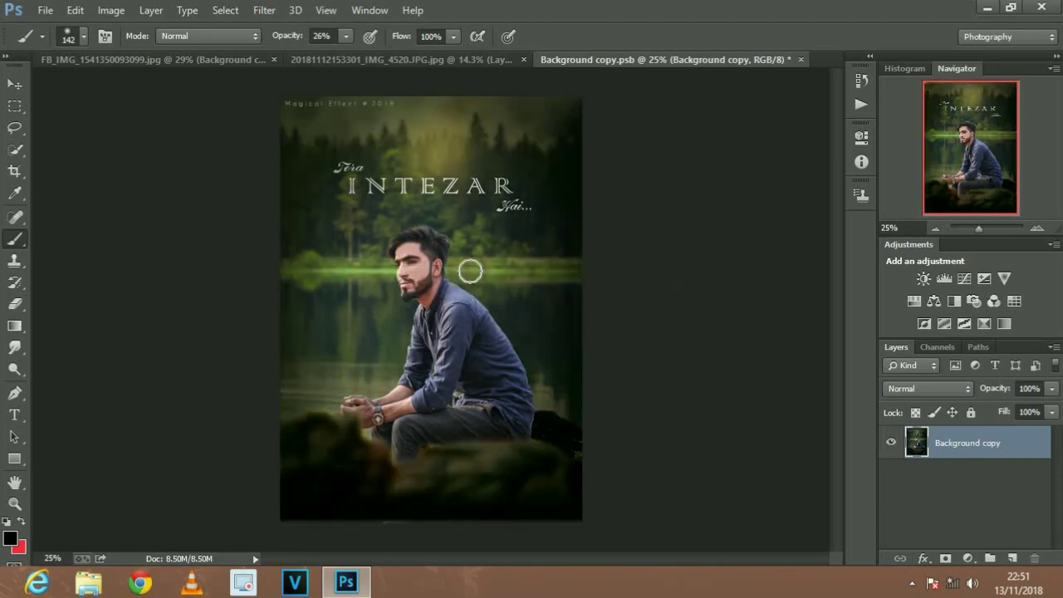
scroll(387, 236, "down", 2)
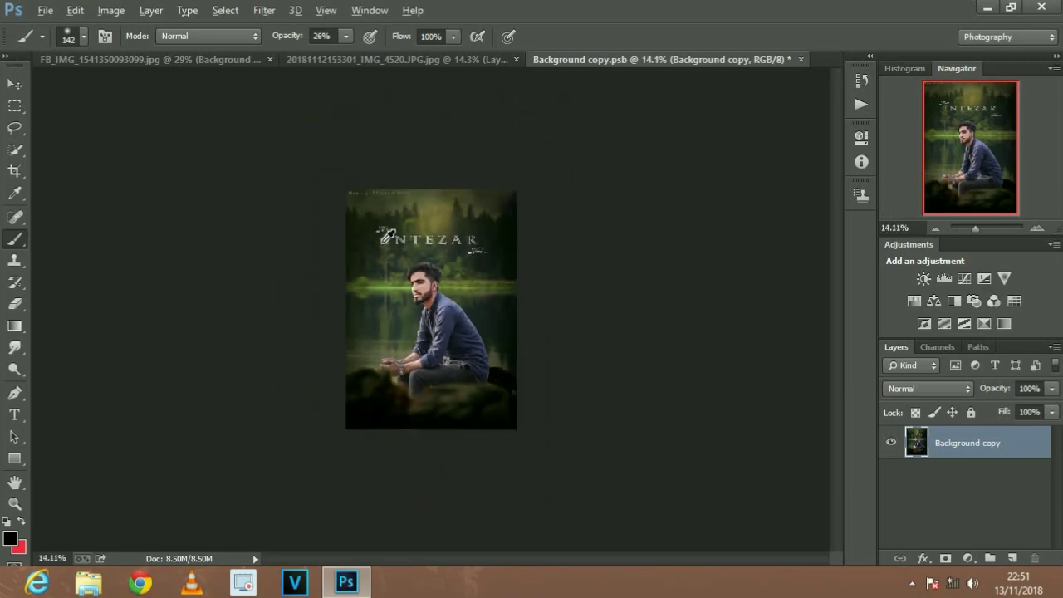
scroll(387, 236, "up", 3)
scroll(387, 236, "up", 1)
scroll(387, 236, "down", 2)
scroll(387, 236, "down", 1)
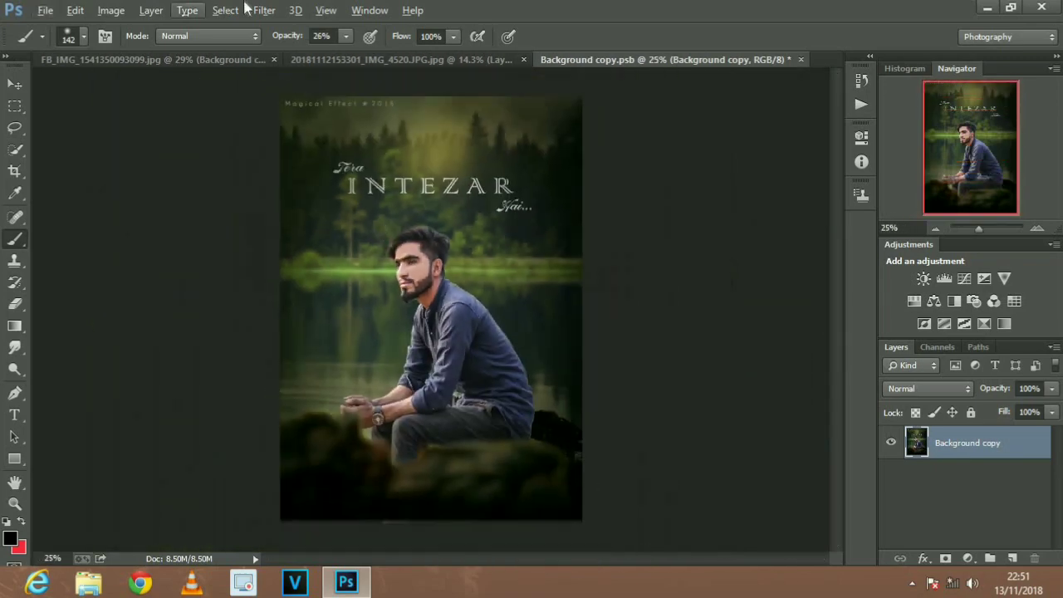
left_click(266, 10)
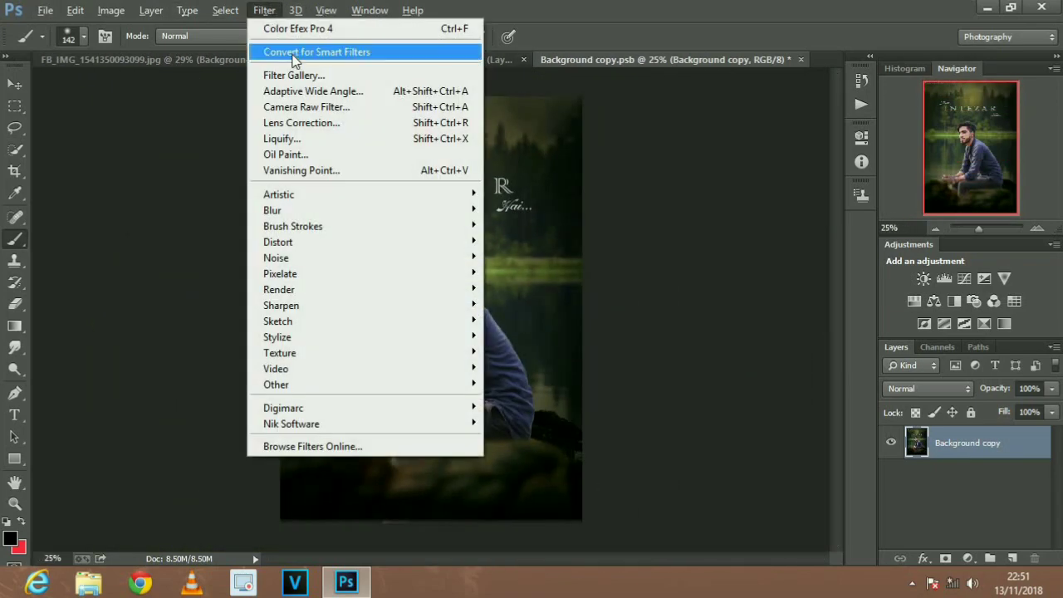
Apply a Camera Raw Filter with Tint -26 and Temperature +3 to Background copy
left_click(315, 113)
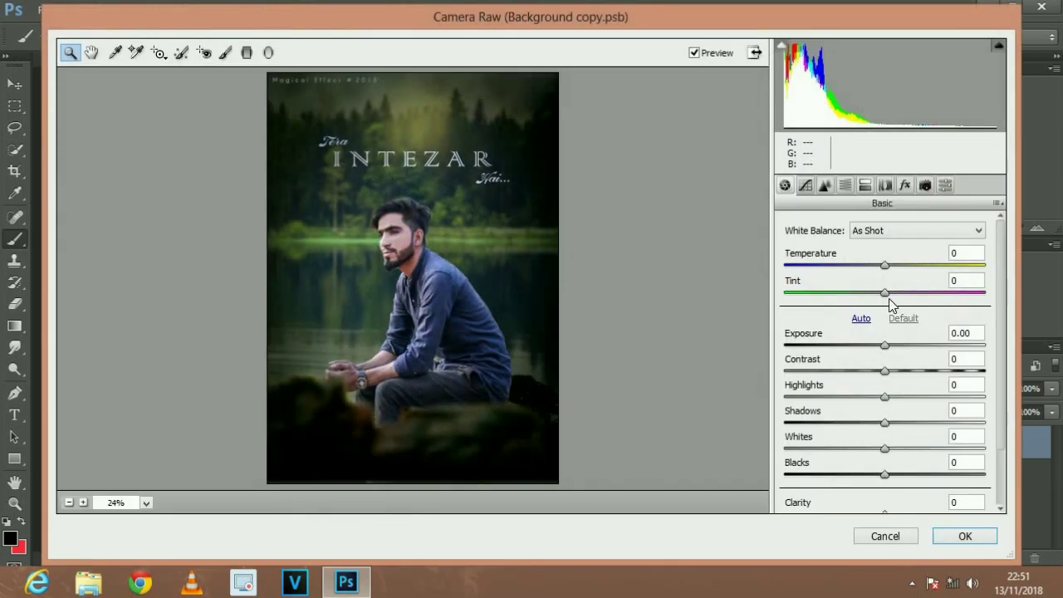
mouse_move(885, 293)
left_mouse_down()
mouse_move(845, 302)
mouse_move(926, 301)
mouse_move(860, 306)
left_mouse_up()
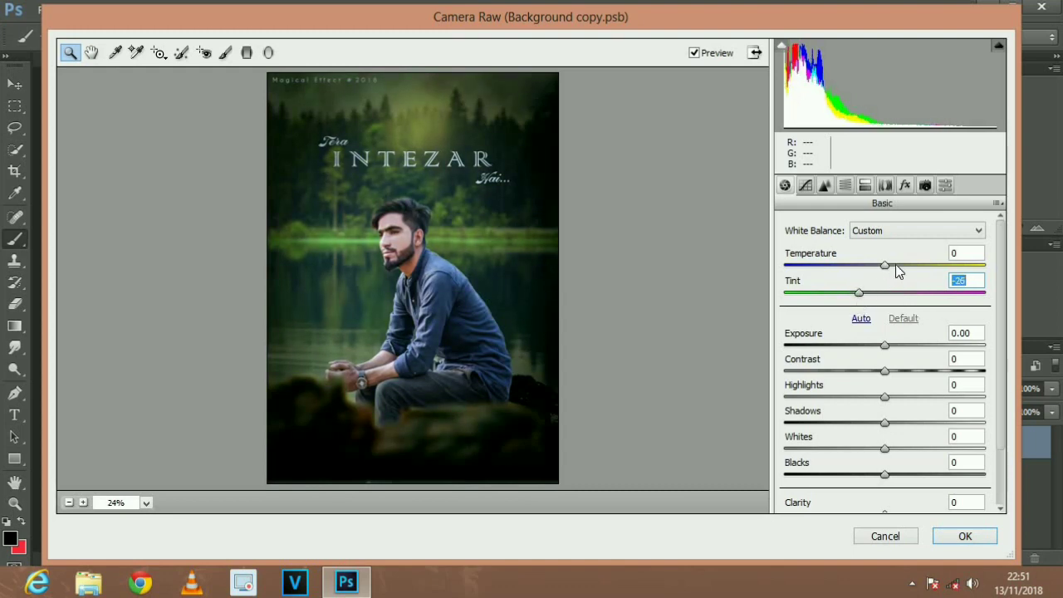
mouse_move(896, 265)
left_mouse_down()
mouse_move(920, 267)
mouse_move(892, 269)
left_mouse_up()
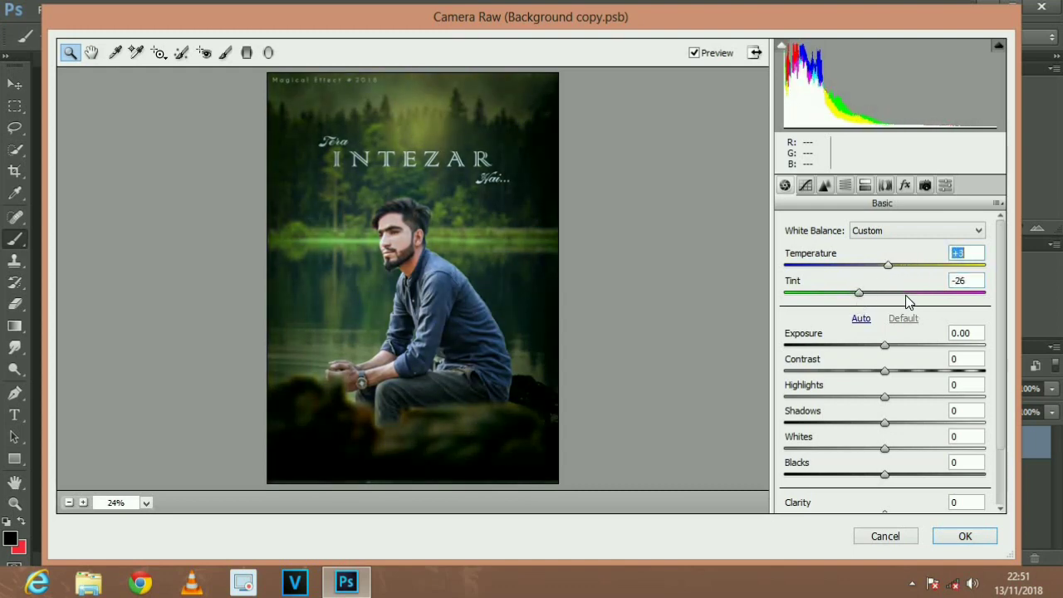
left_click(964, 539)
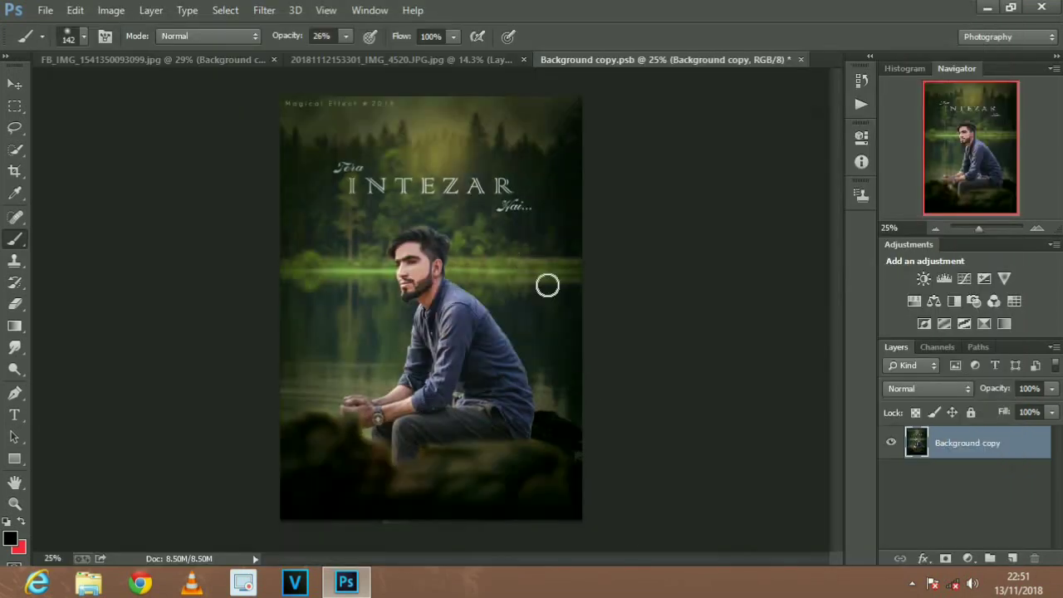
Zoom in on the beard and smudge its edge with a 27 px brush at 20% strength
scroll(505, 292, "up", 3)
scroll(532, 351, "up", 3)
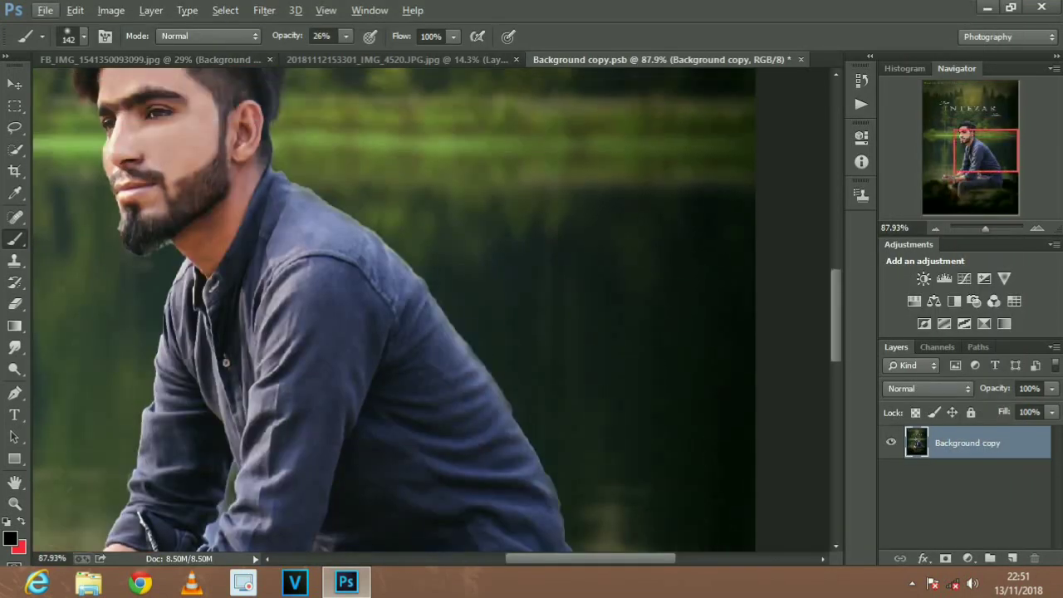
scroll(395, 309, "up", 3)
scroll(394, 310, "up", 1)
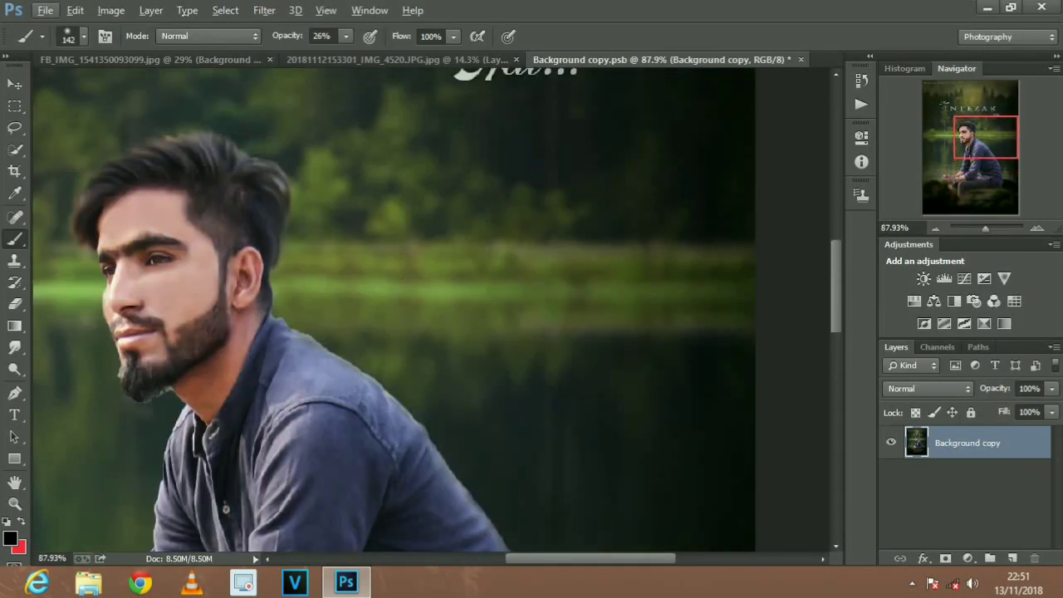
left_click(14, 303)
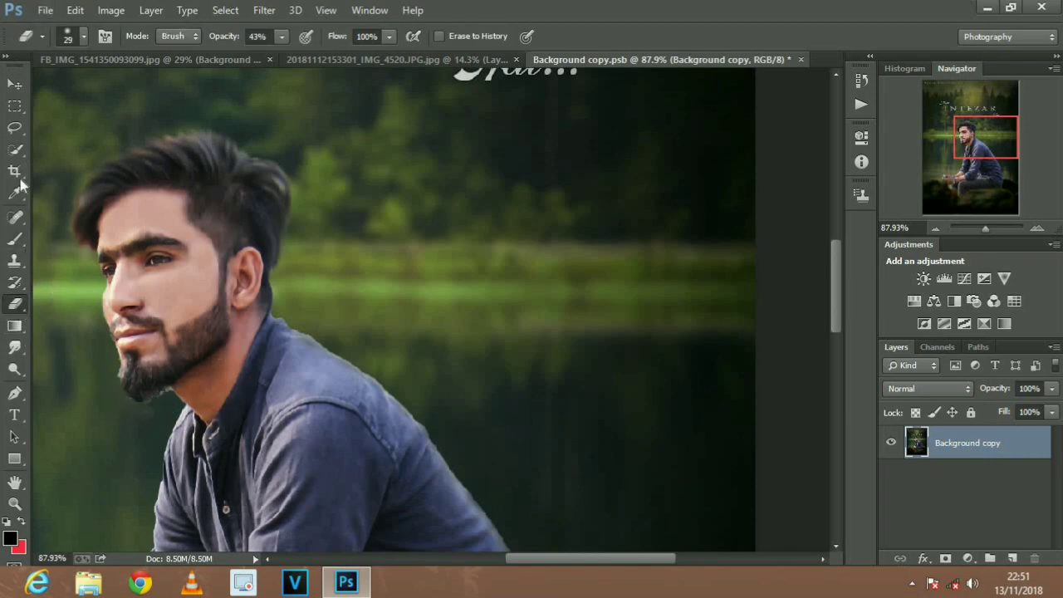
left_click(25, 353)
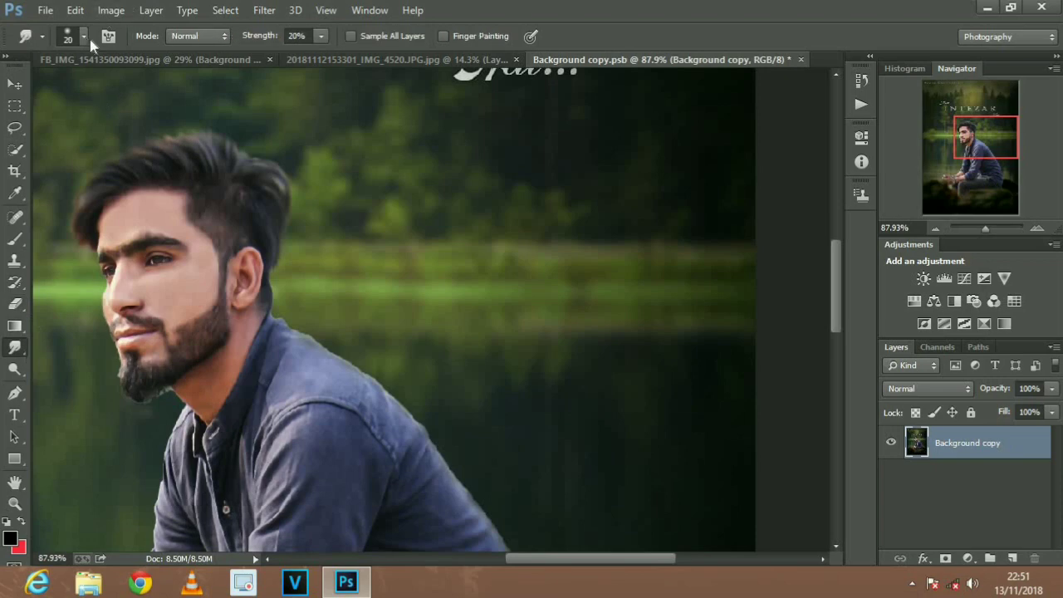
left_click(86, 39)
left_click(87, 267)
left_click(395, 263)
scroll(183, 378, "up", 2)
scroll(166, 386, "down", 1)
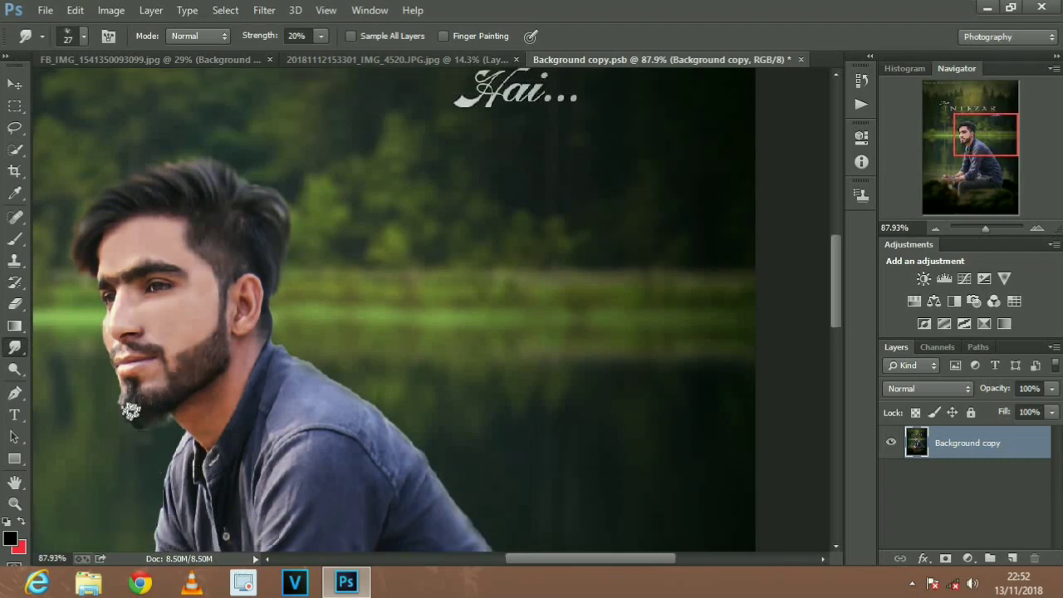
scroll(194, 389, "down", 1)
scroll(194, 389, "down", 1)
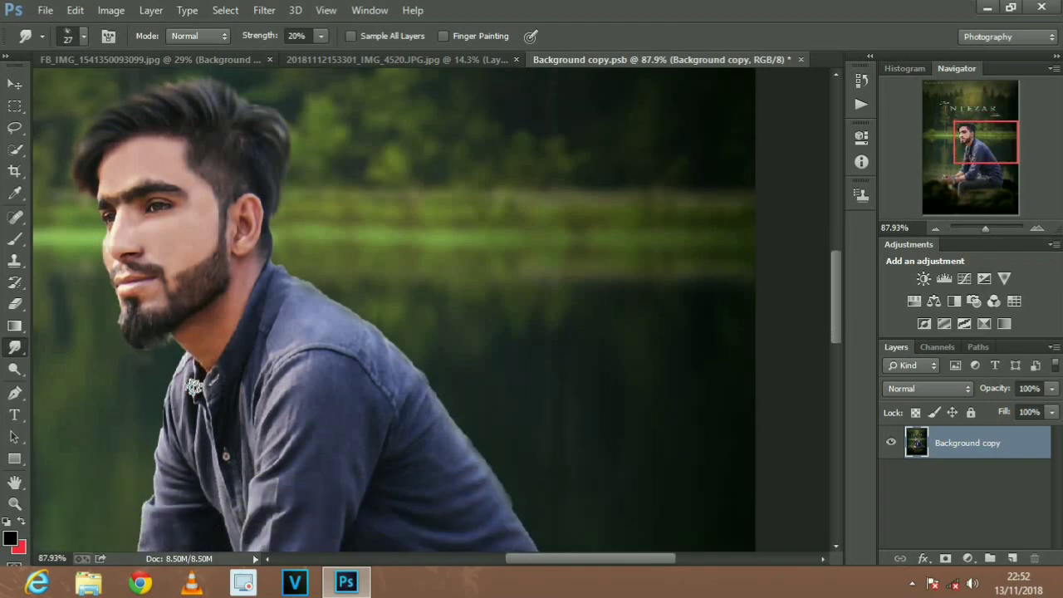
scroll(194, 385, "down", 3)
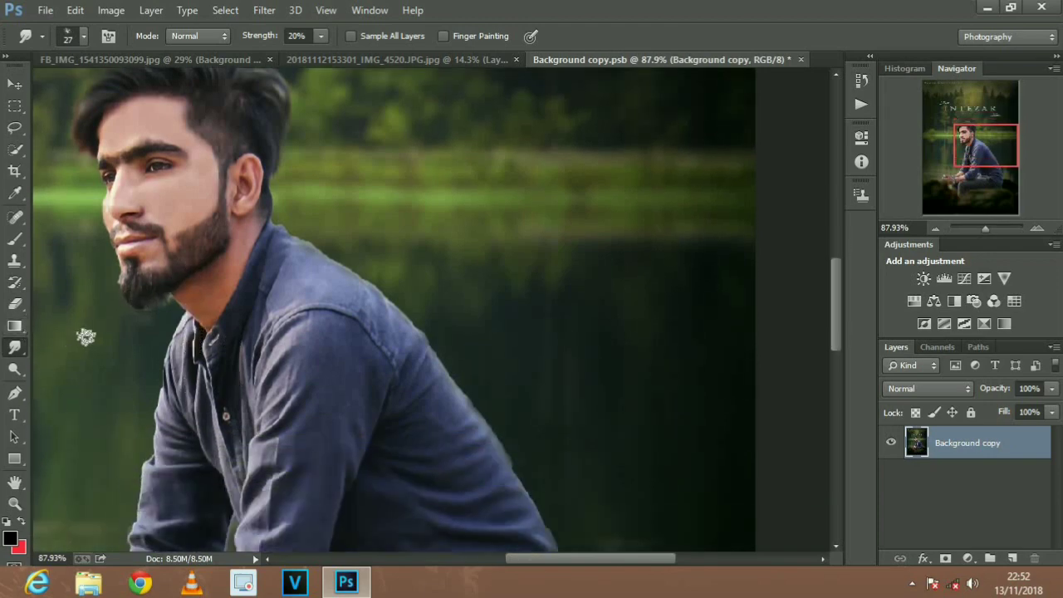
scroll(89, 335, "down", 1)
scroll(83, 332, "up", 3)
scroll(78, 321, "up", 2)
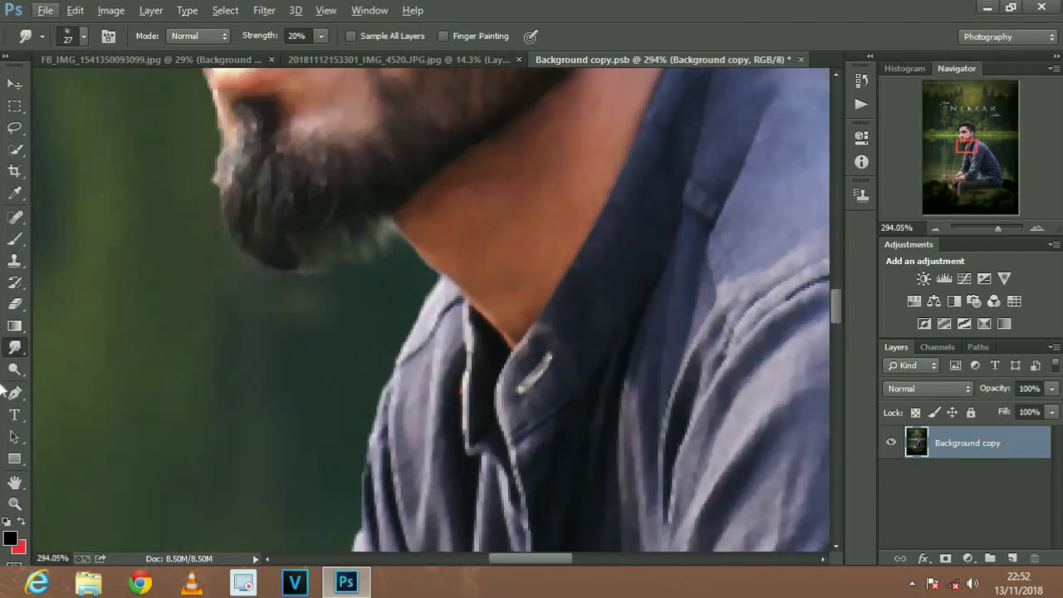
Sample the backdrop beside the beard and clone it over the area below the chin
left_click(15, 260)
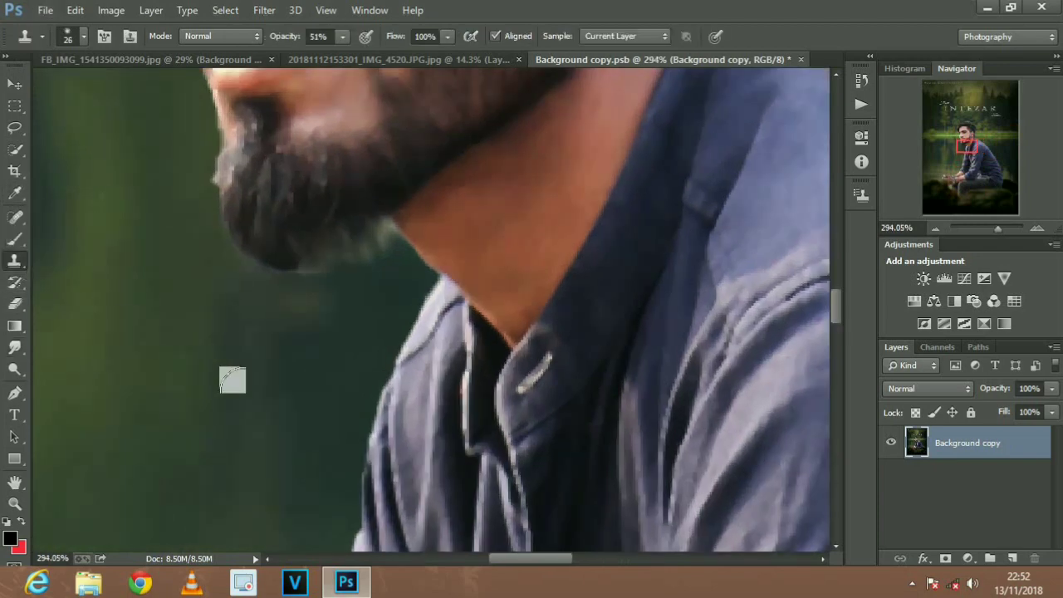
left_click(321, 344, "alt")
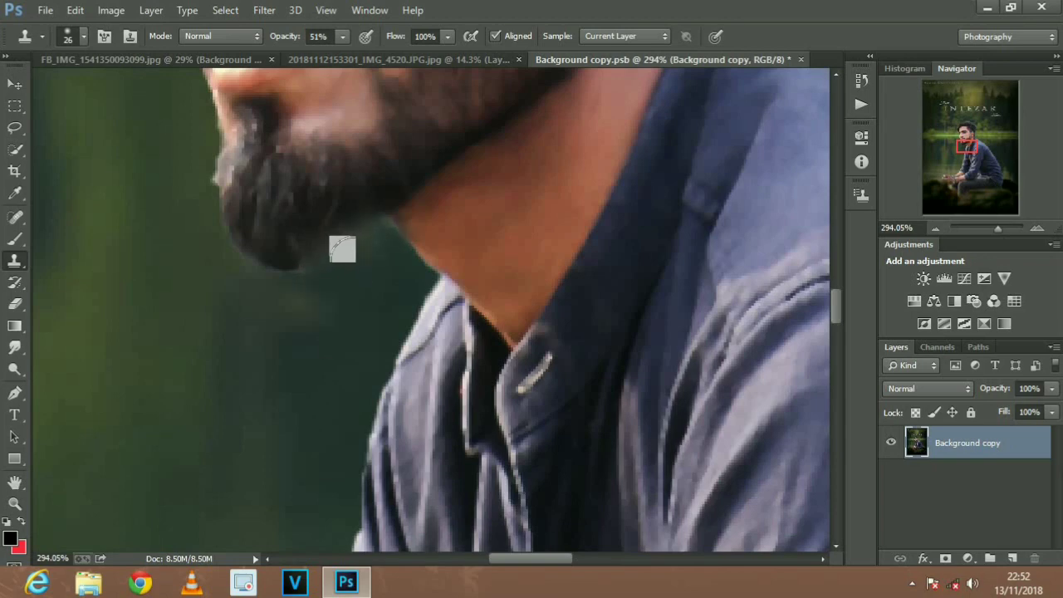
mouse_move(295, 288)
left_mouse_down()
mouse_move(233, 266)
mouse_move(278, 273)
left_mouse_up()
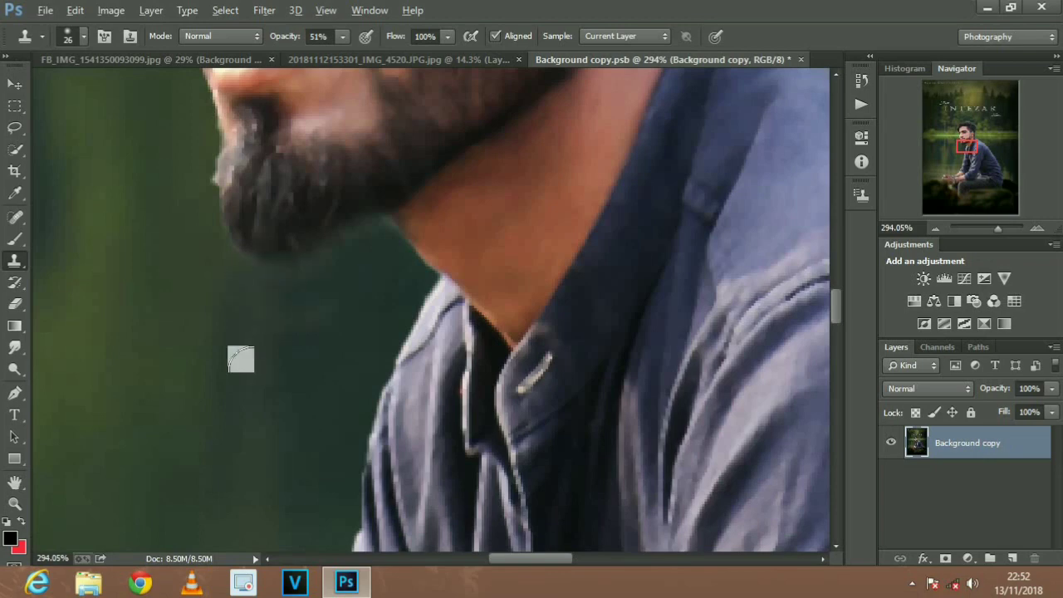
scroll(245, 359, "down", 3)
scroll(216, 357, "up", 4)
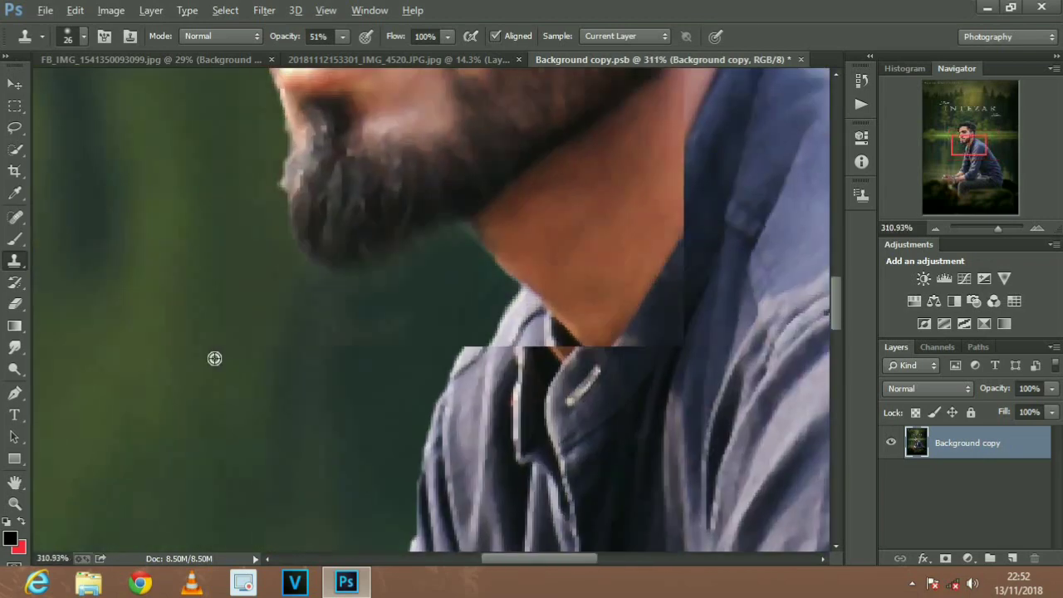
scroll(214, 358, "up", 1)
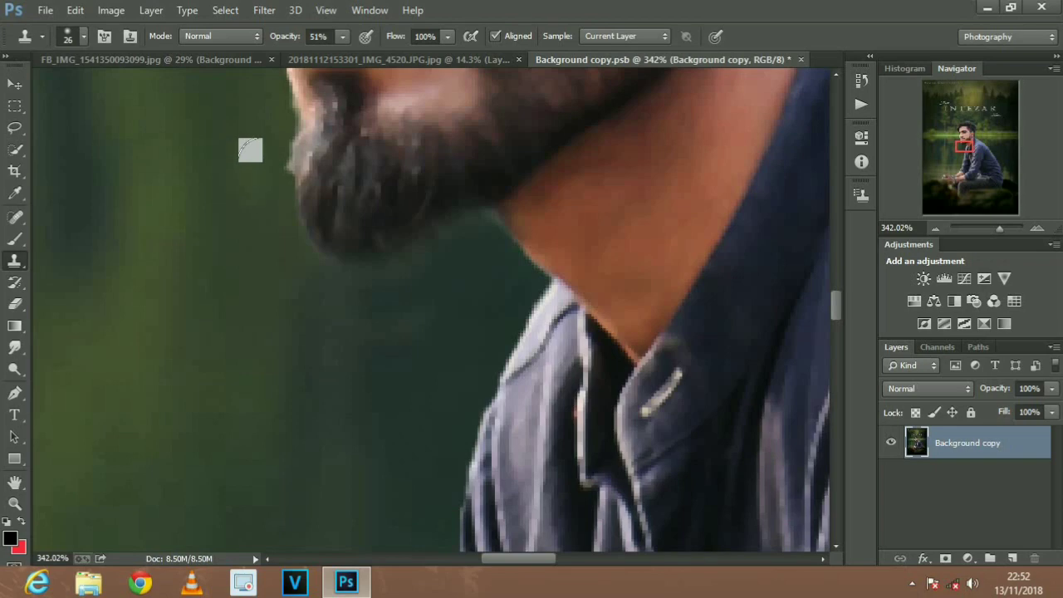
Clean up the beard edge with more cloned backdrop, then zoom out to the full poster
left_click_drag(251, 150, 254, 111)
scroll(191, 374, "up", 3)
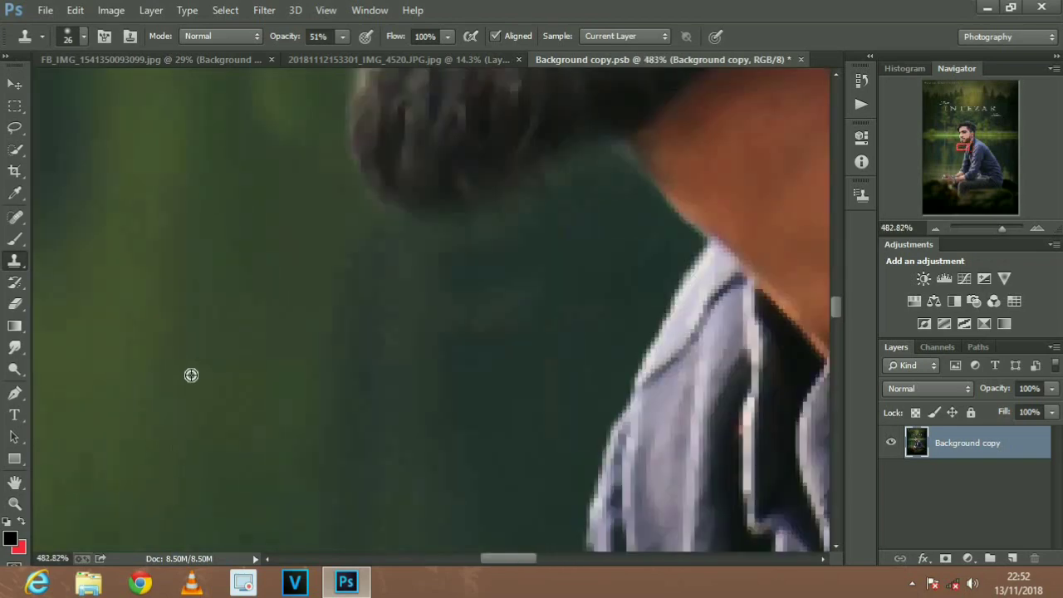
scroll(191, 374, "down", 10)
scroll(191, 375, "down", 2)
scroll(188, 375, "down", 3)
scroll(167, 346, "down", 2)
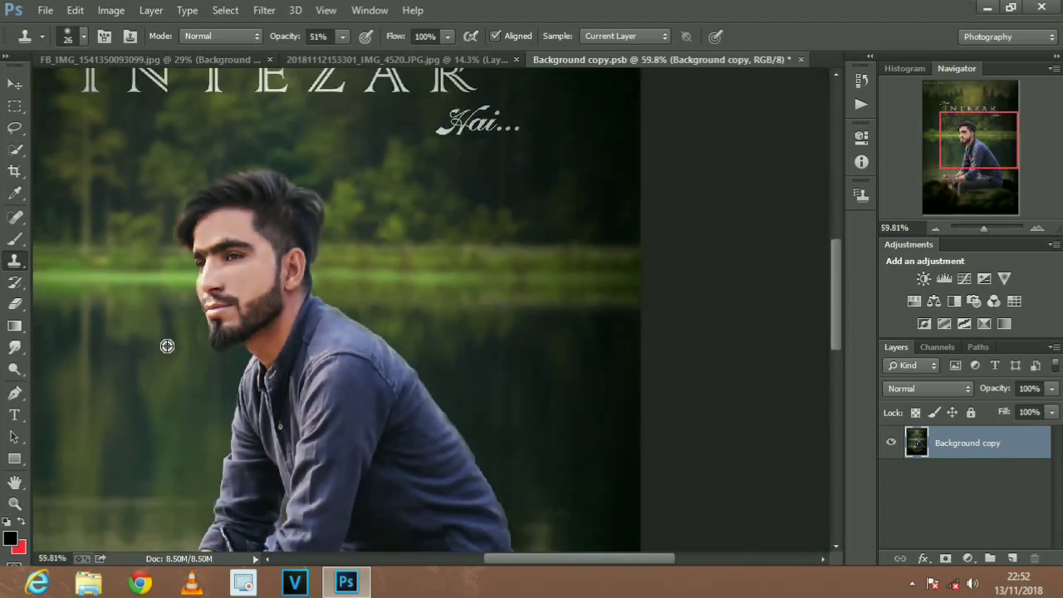
scroll(167, 345, "down", 2)
scroll(166, 346, "down", 2)
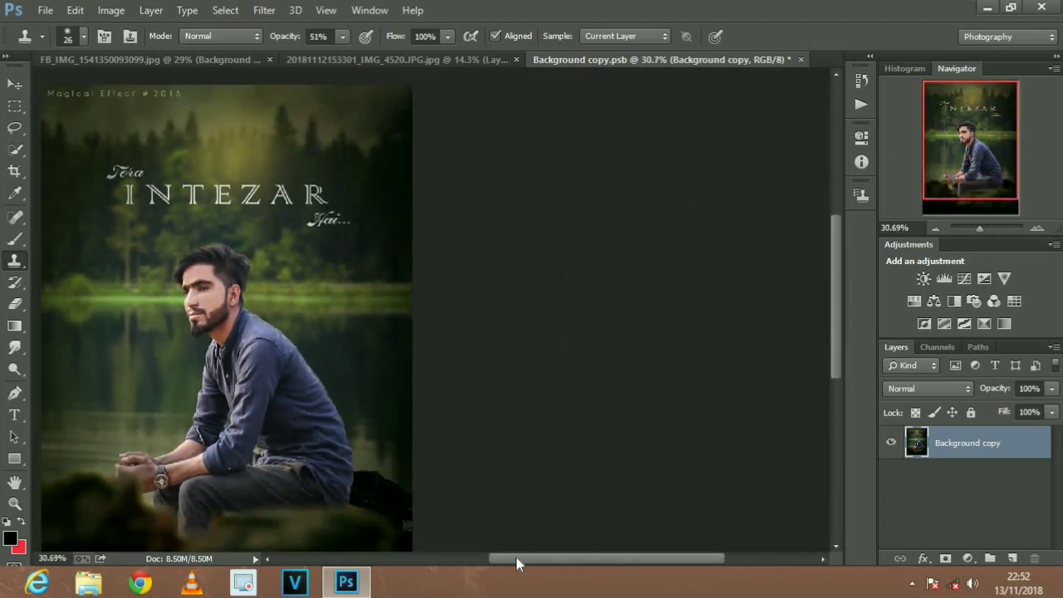
left_click_drag(516, 556, 437, 553)
scroll(451, 410, "down", 2)
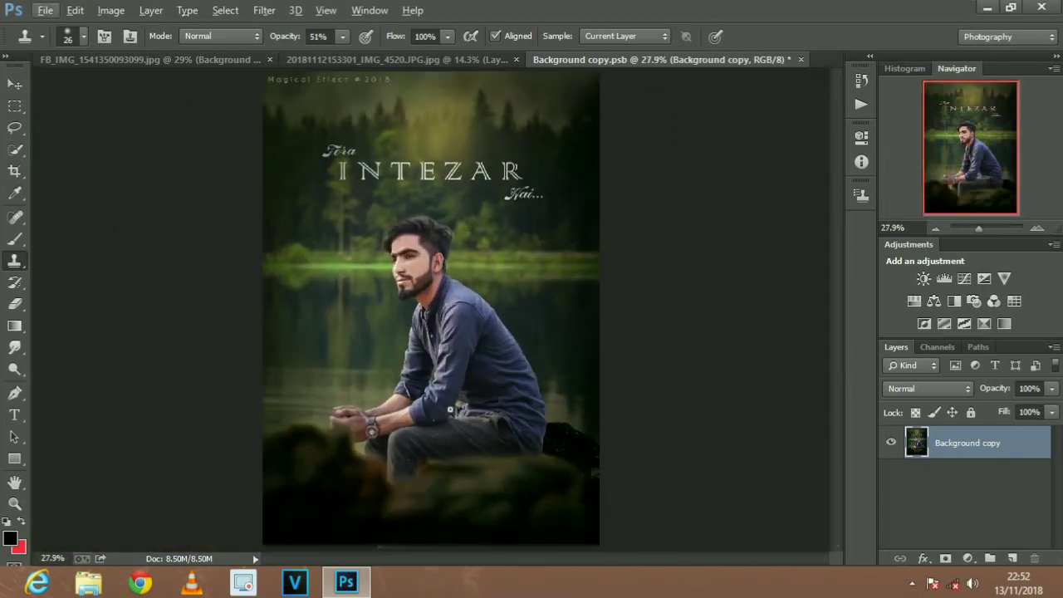
scroll(449, 410, "down", 1)
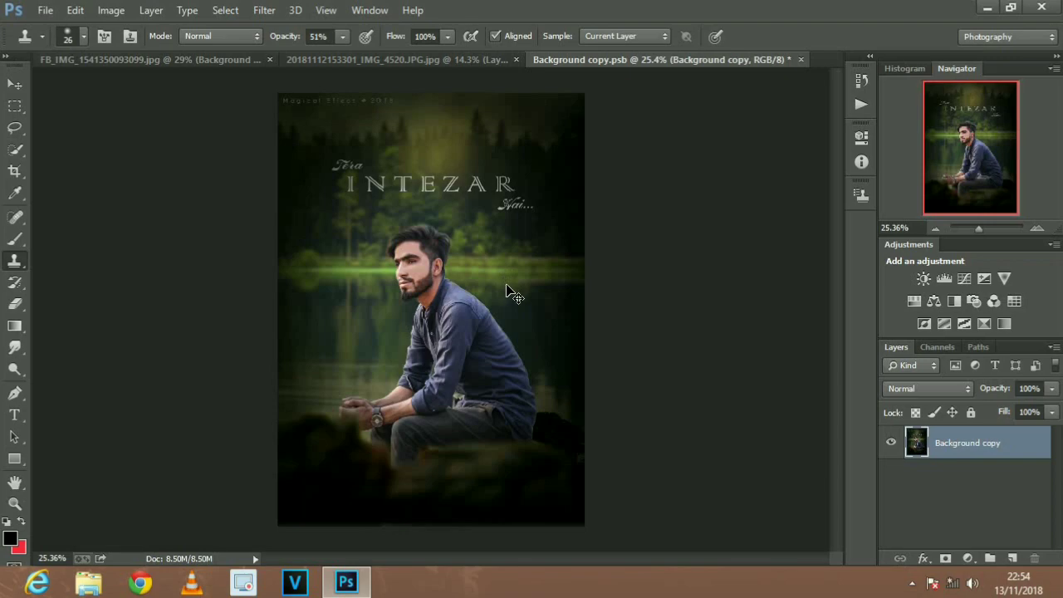
Open the File menu
left_click(45, 10)
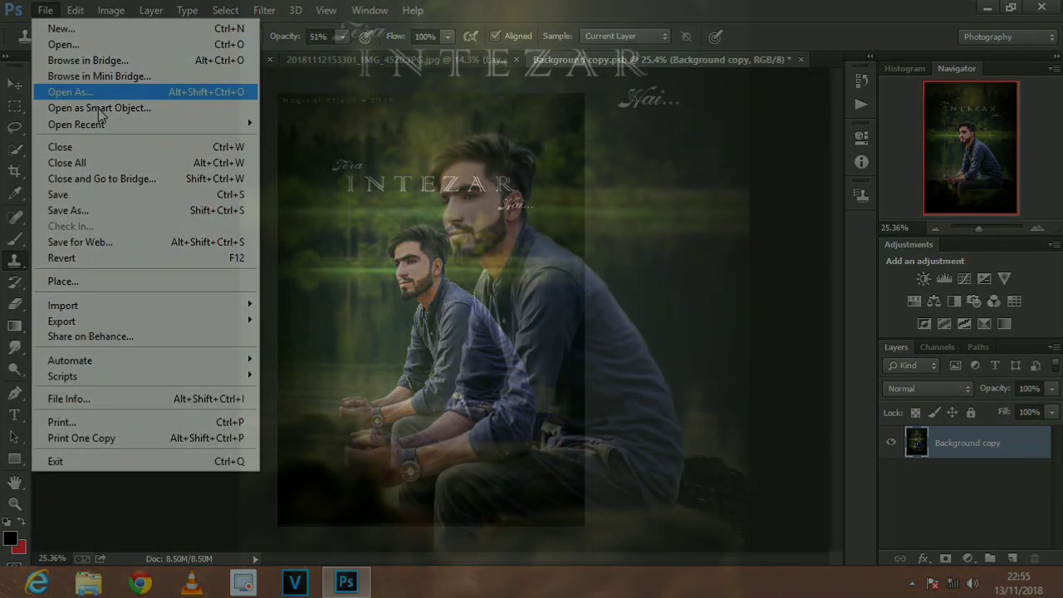